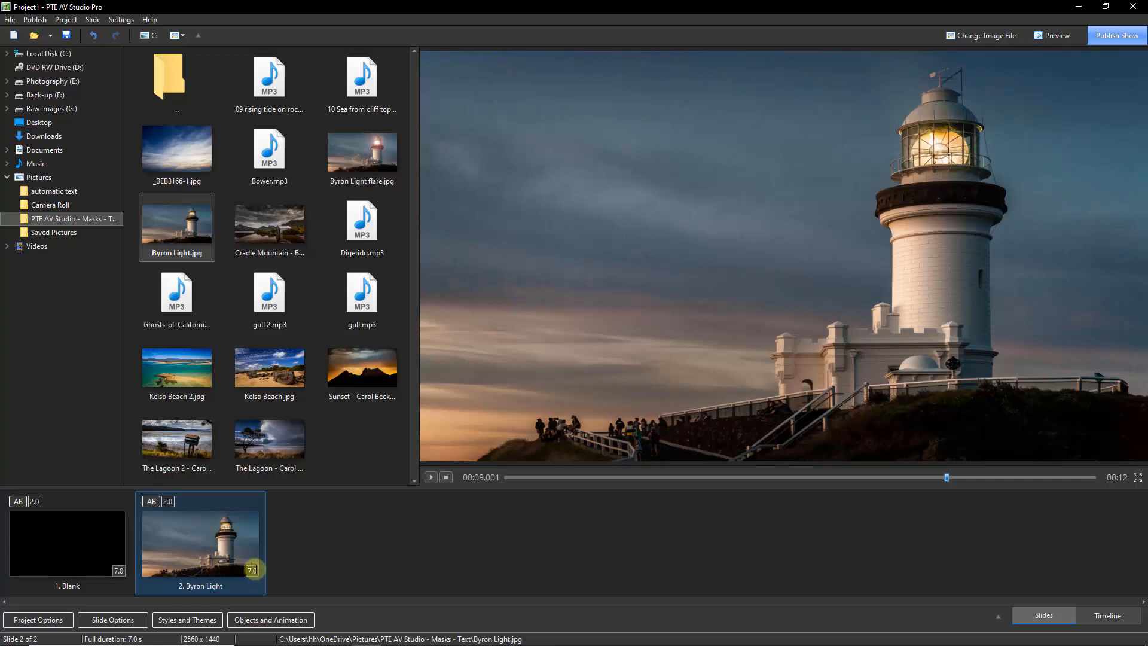
# Set the Byron Light slide's duration to 20 seconds and open the slide for editing its objects and animation.
pyautogui.click(253, 570)
pyautogui.write('20')
pyautogui.click(192, 540)
pyautogui.click(277, 621)
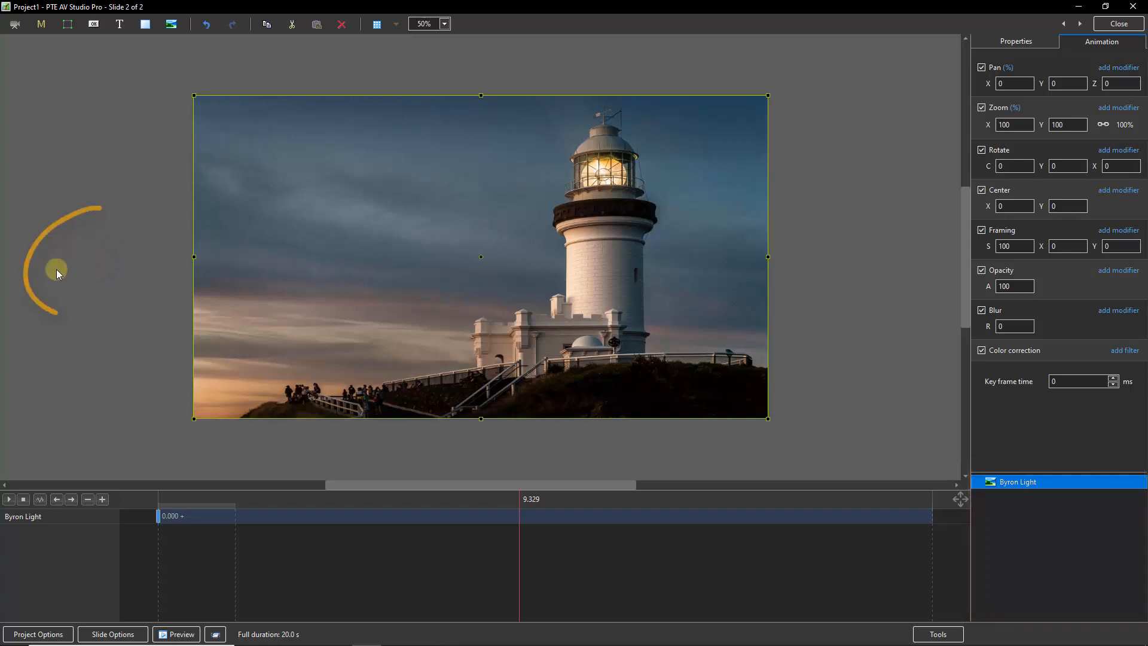
# Begin a mask template in the Rectangle style with 0% width of blur and 0% corner radius.
pyautogui.click(103, 252)
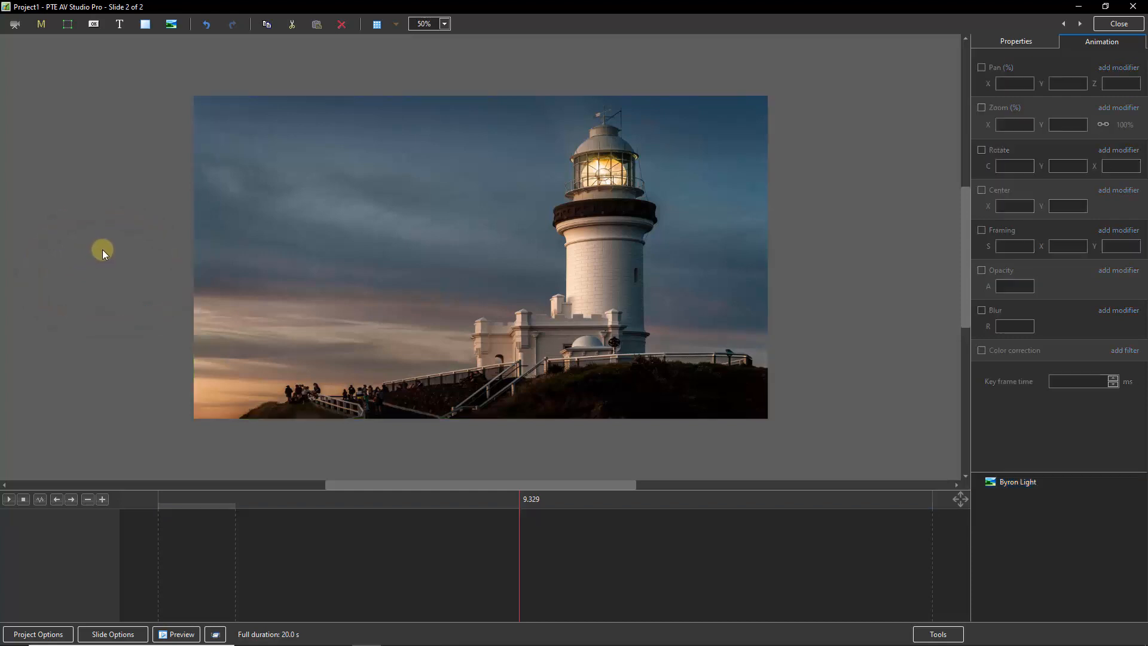
pyautogui.click(41, 28)
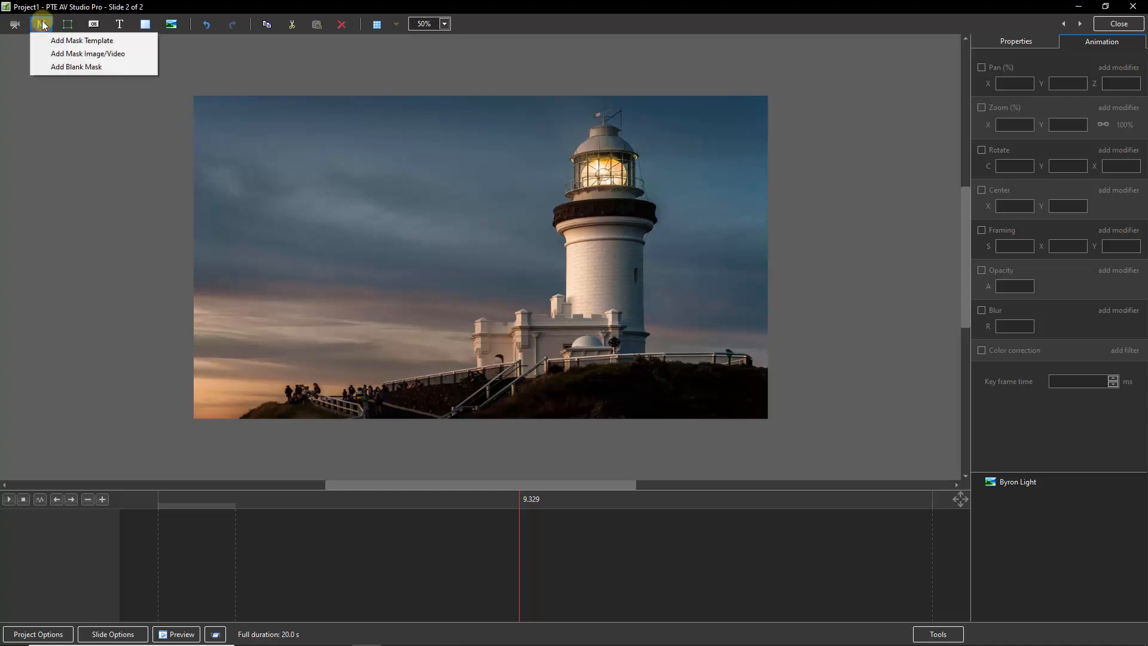
pyautogui.click(116, 45)
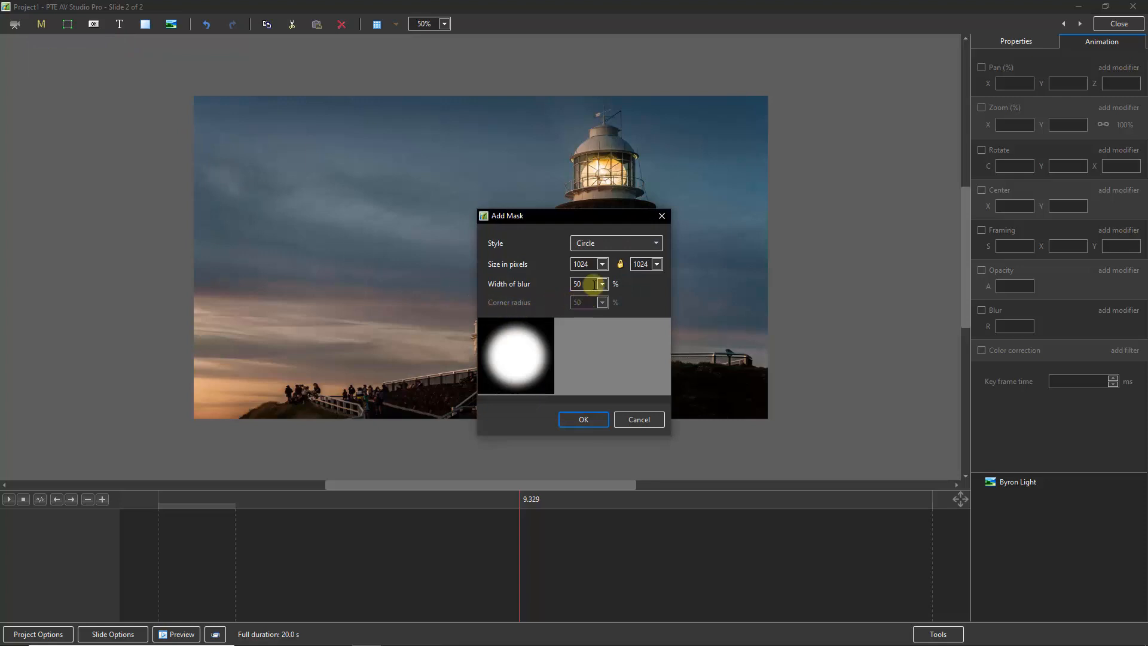
pyautogui.click(655, 248)
pyautogui.click(611, 259)
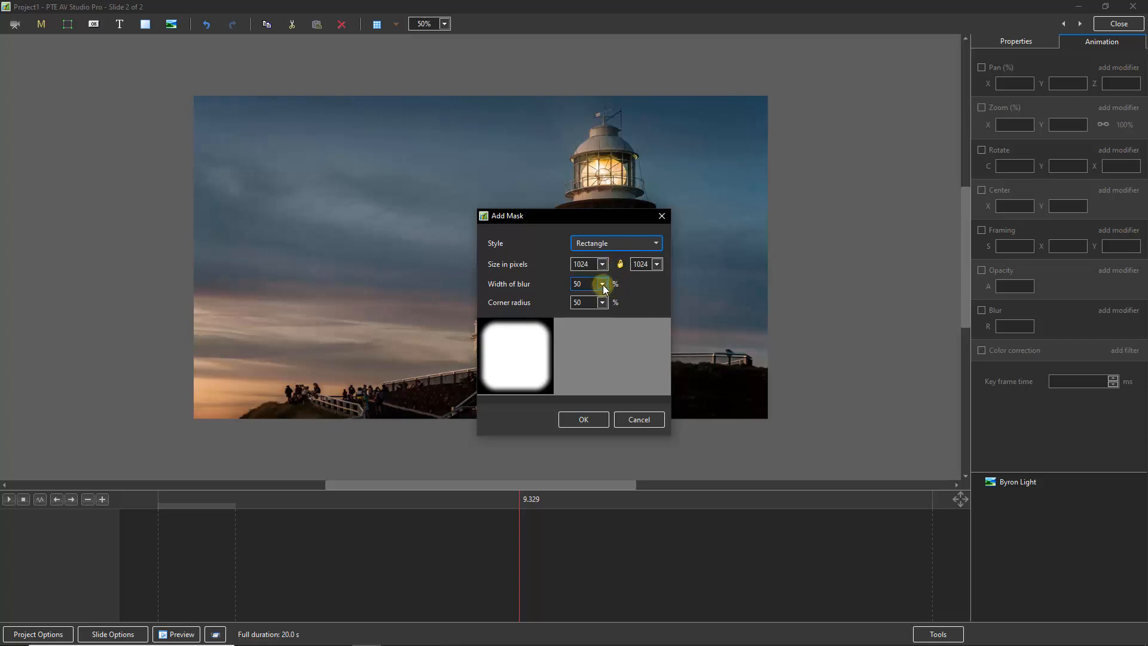
pyautogui.click(602, 284)
pyautogui.moveTo(565, 302); pyautogui.dragTo(508, 299)
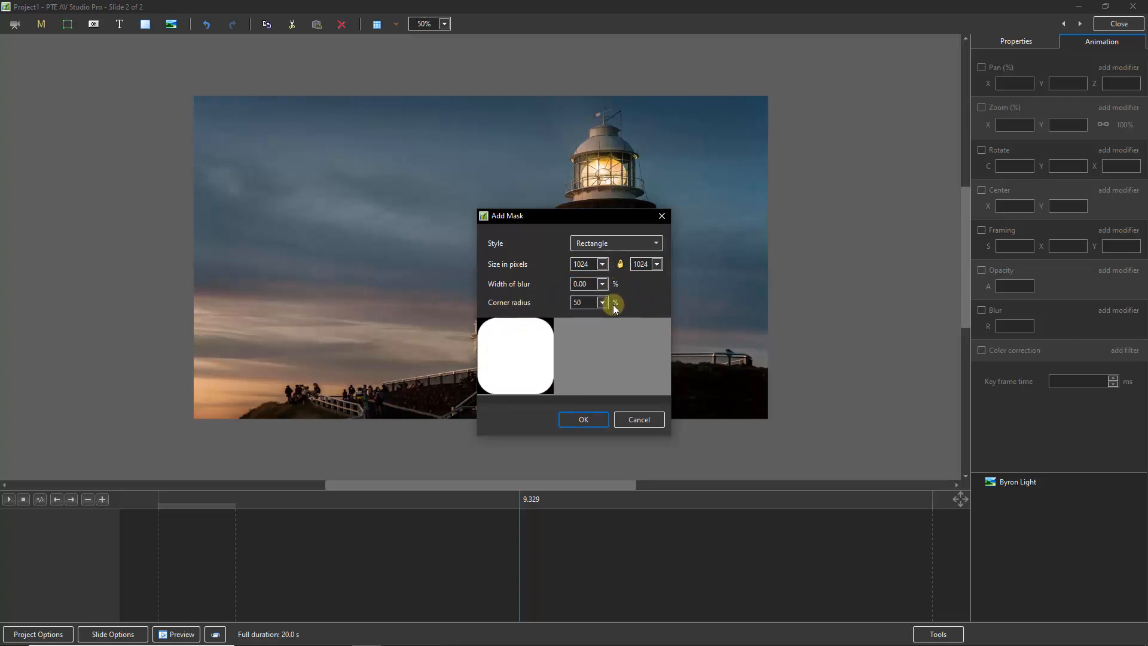
pyautogui.click(602, 302)
pyautogui.moveTo(603, 317); pyautogui.dragTo(506, 323)
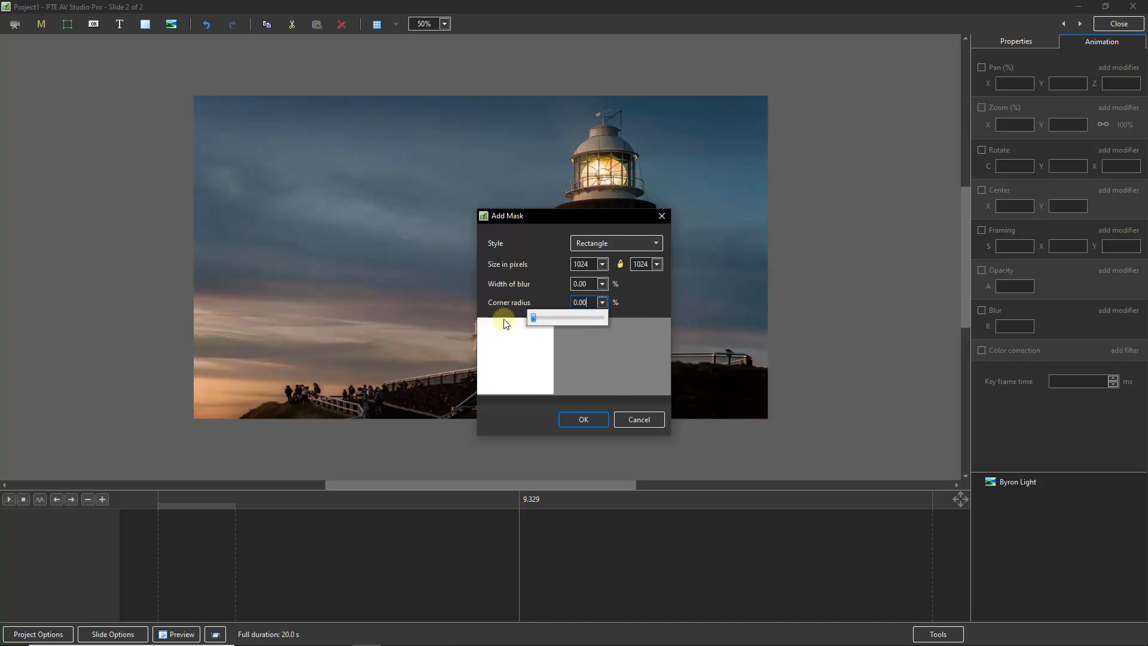
# Set the mask size to 1920 by 1080 pixels and add the mask to the slide.
pyautogui.doubleClick(583, 263)
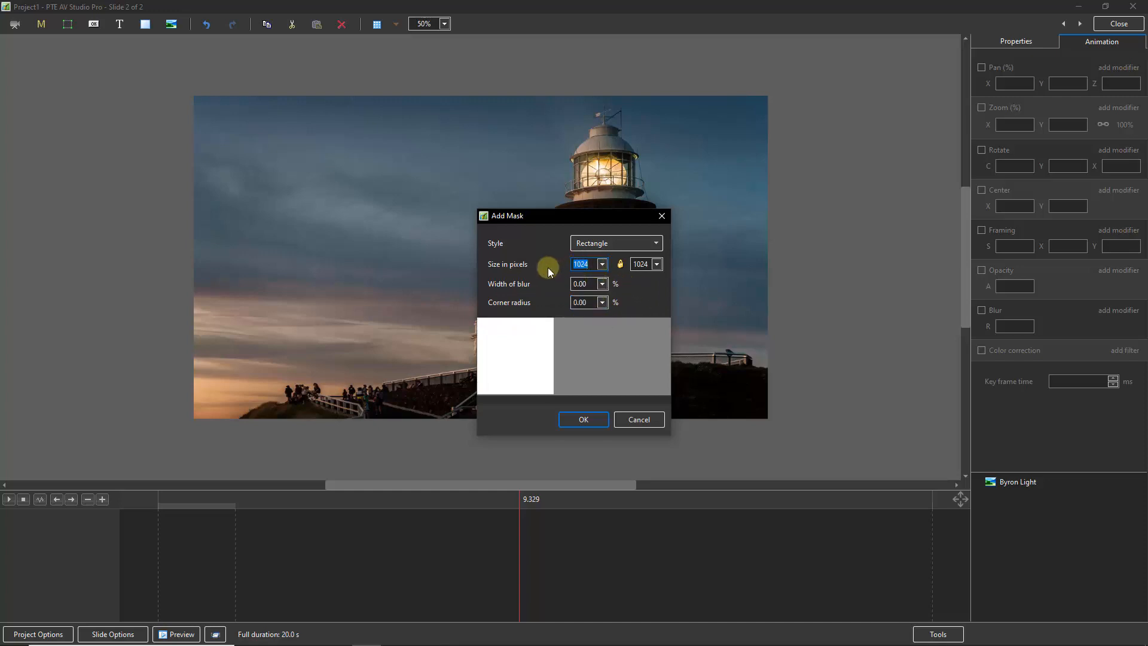
pyautogui.write('1920')
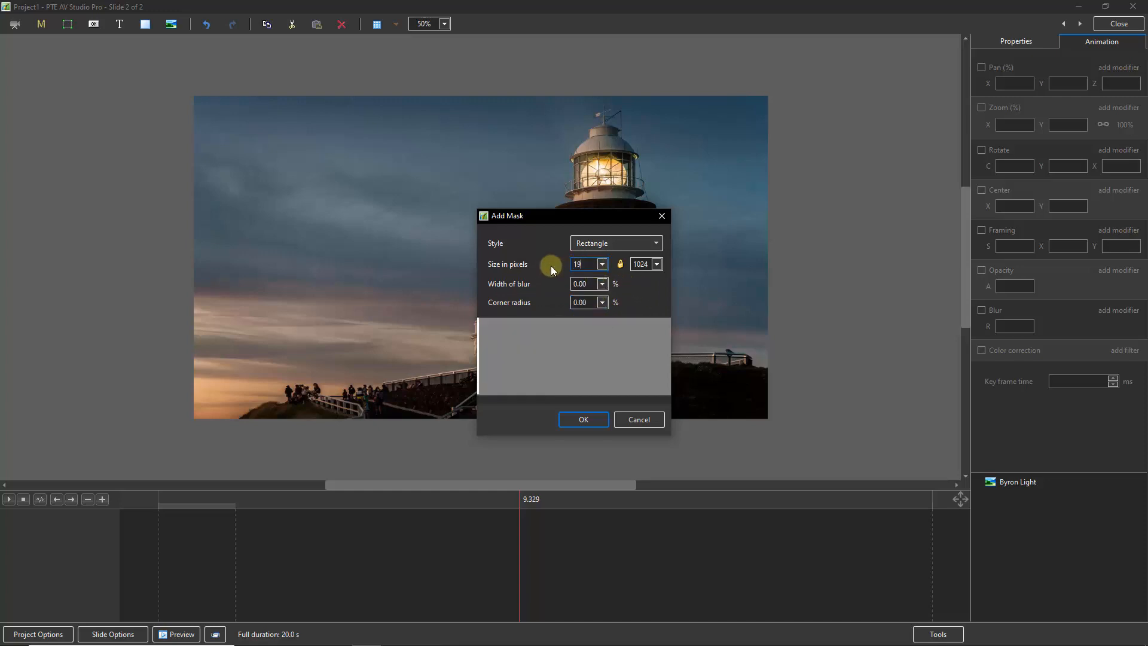
pyautogui.doubleClick(645, 264)
pyautogui.write('1080')
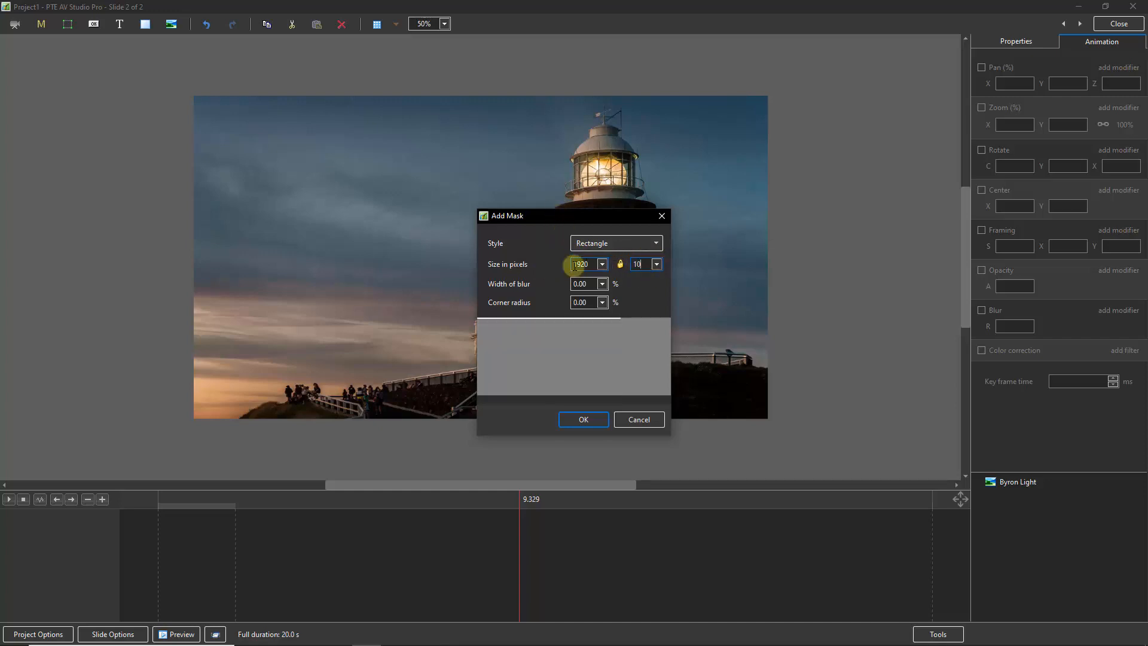
pyautogui.click(584, 419)
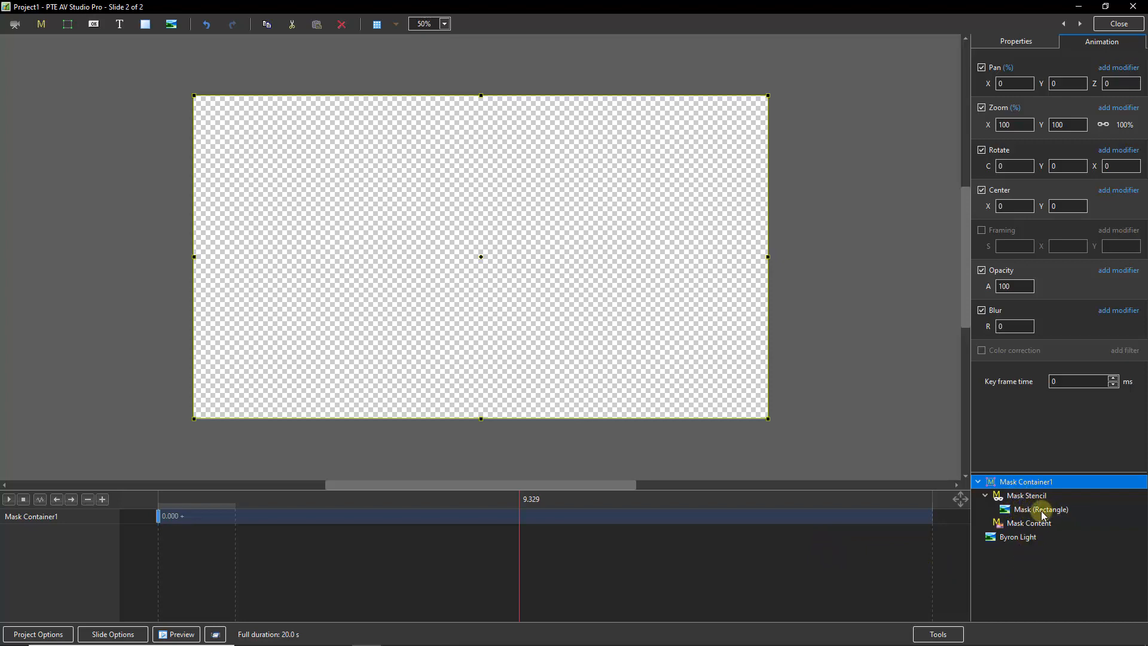
# Add the Byron Light image inside the Mask Content of the mask container.
pyautogui.click(1015, 529)
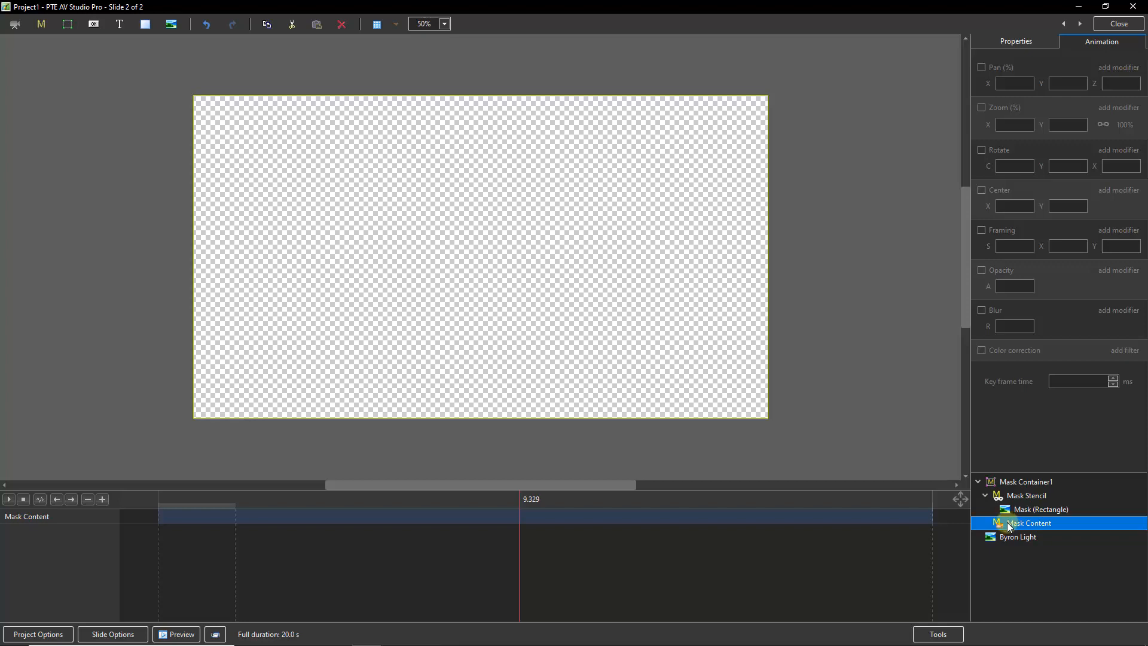
pyautogui.rightClick(1013, 526)
pyautogui.moveTo(1036, 382)
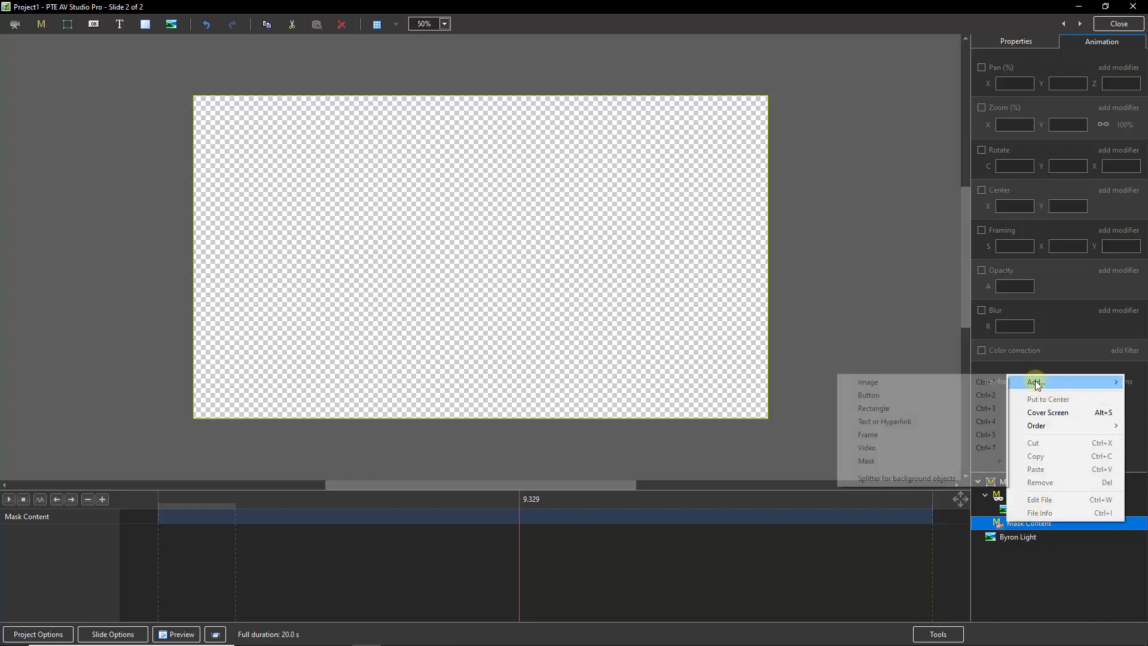
pyautogui.click(909, 382)
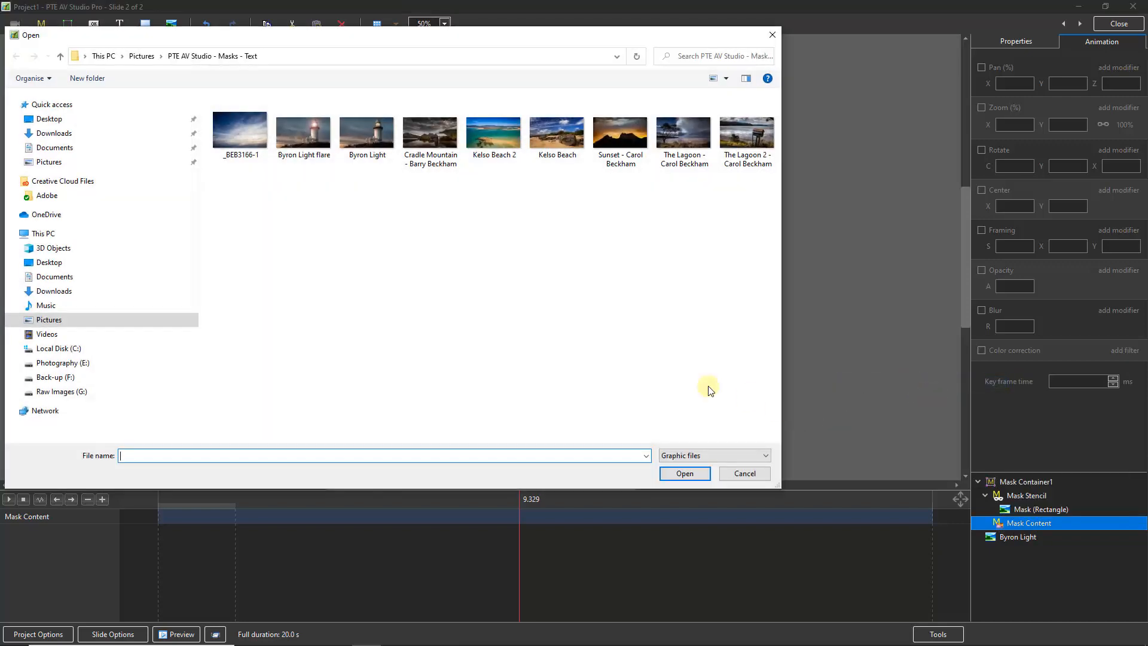
pyautogui.click(371, 143)
pyautogui.click(684, 475)
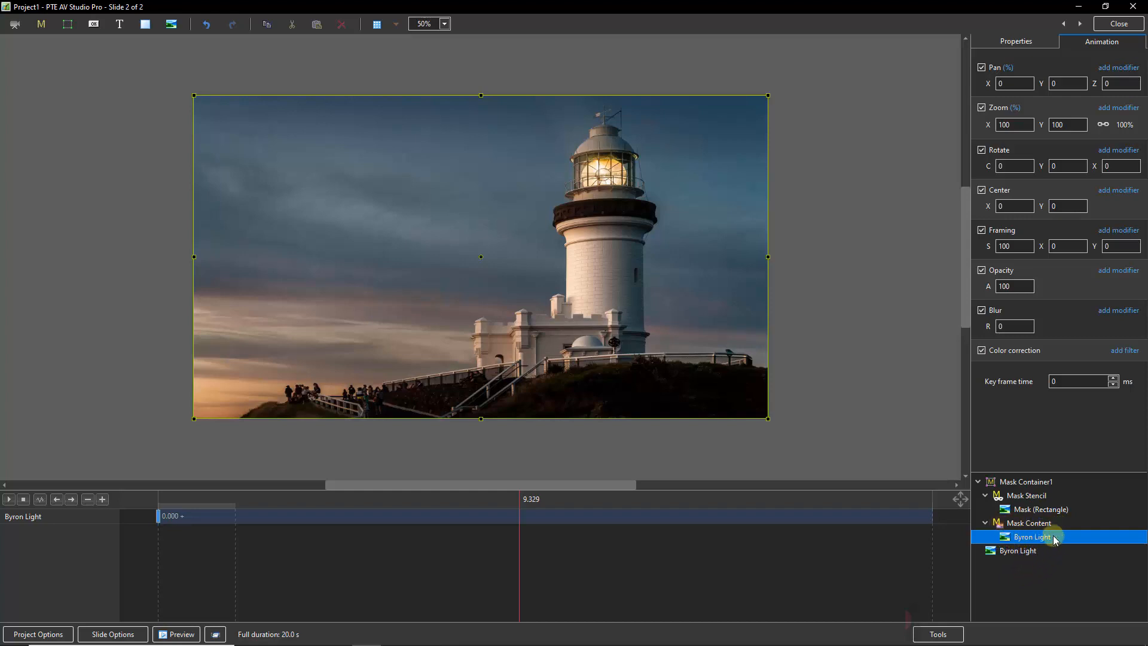
# Add a text object reading "Byron Bay Light" as a child of the Byron Light image in Mask Content.
pyautogui.rightClick(1019, 542)
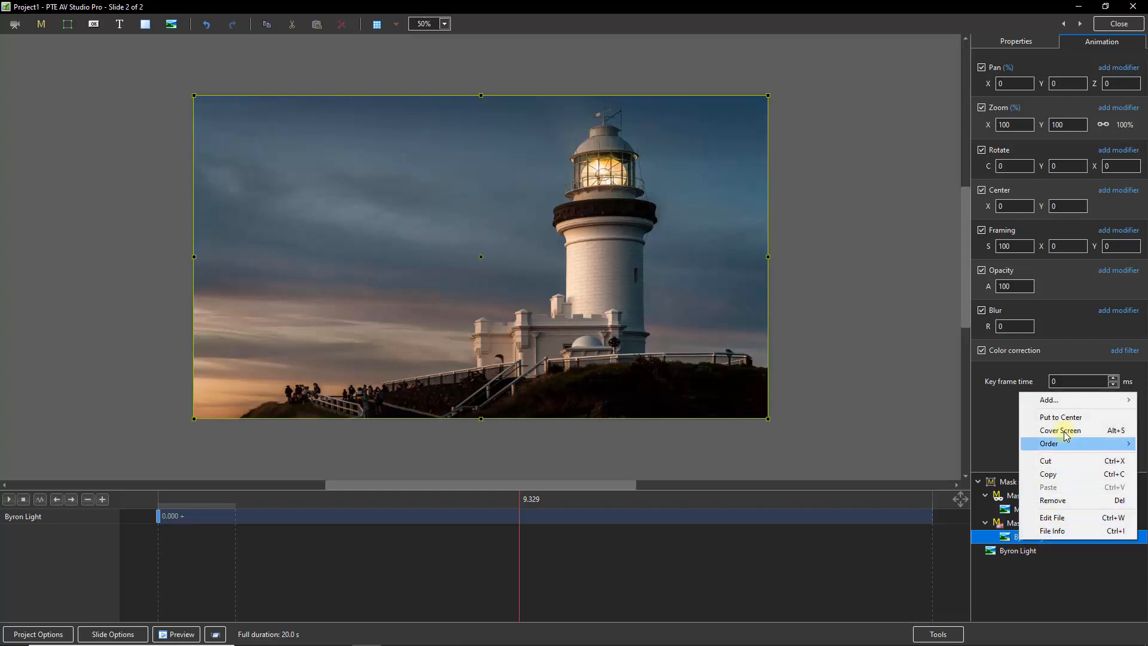
pyautogui.moveTo(1054, 400)
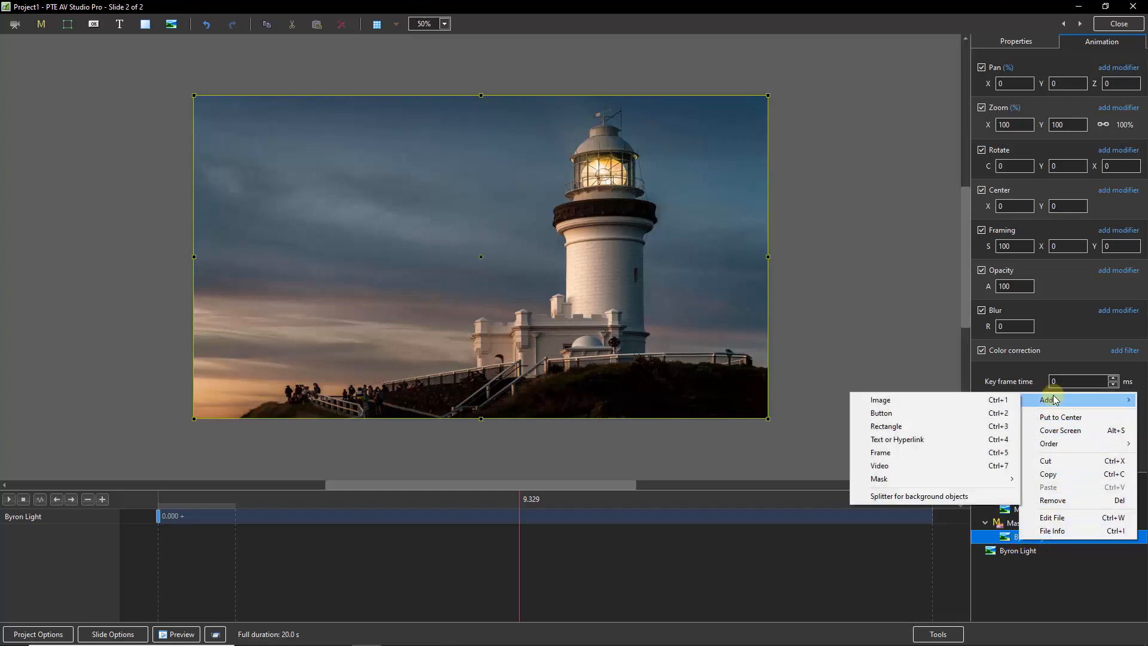
pyautogui.click(902, 441)
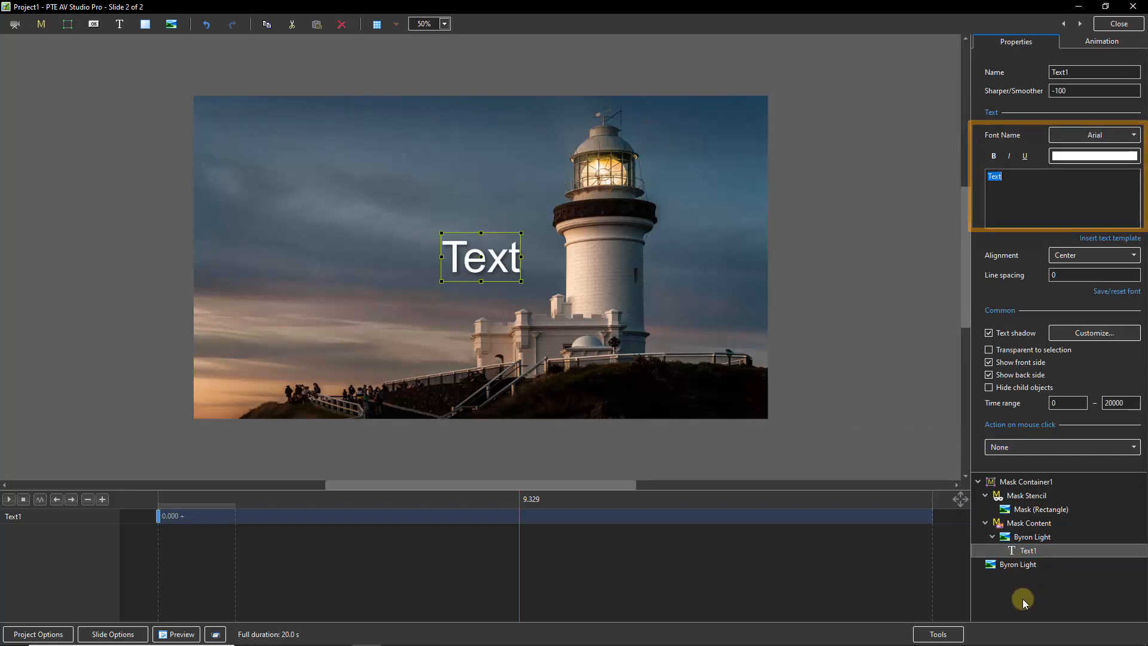
pyautogui.write('Byron Bay Light')
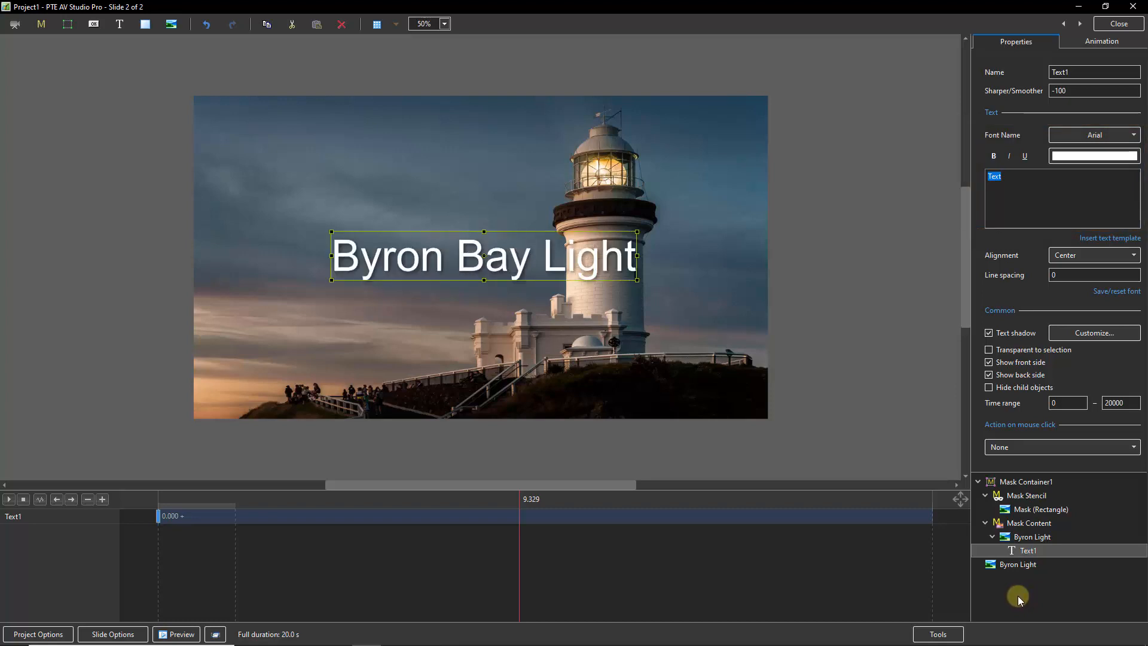
# Move the "Byron Bay Light" text over the sky beside the lighthouse and shrink it to a zoom of about 10.29%.
pyautogui.click(1027, 550)
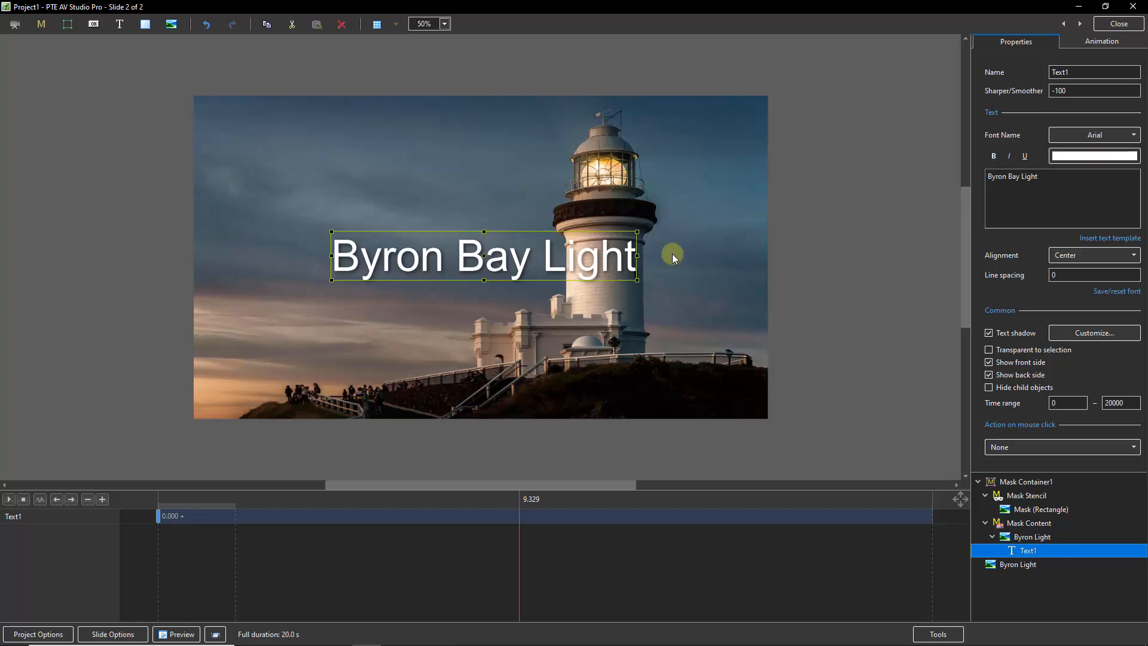
pyautogui.moveTo(501, 266); pyautogui.dragTo(407, 275)
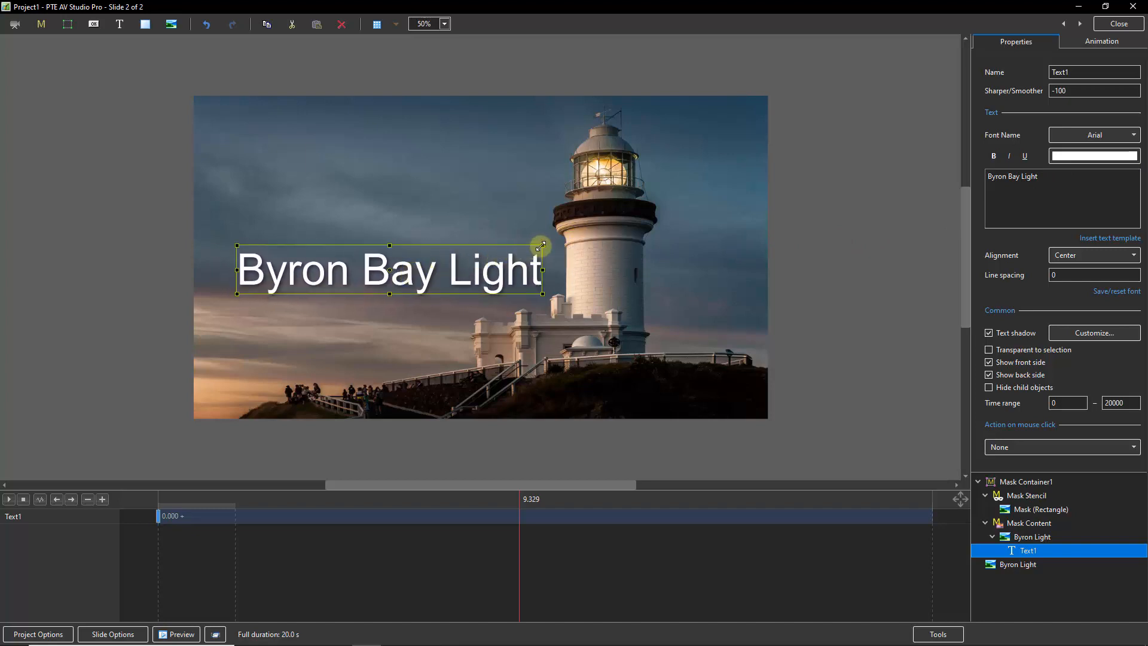
pyautogui.moveTo(539, 245); pyautogui.dragTo(440, 276)
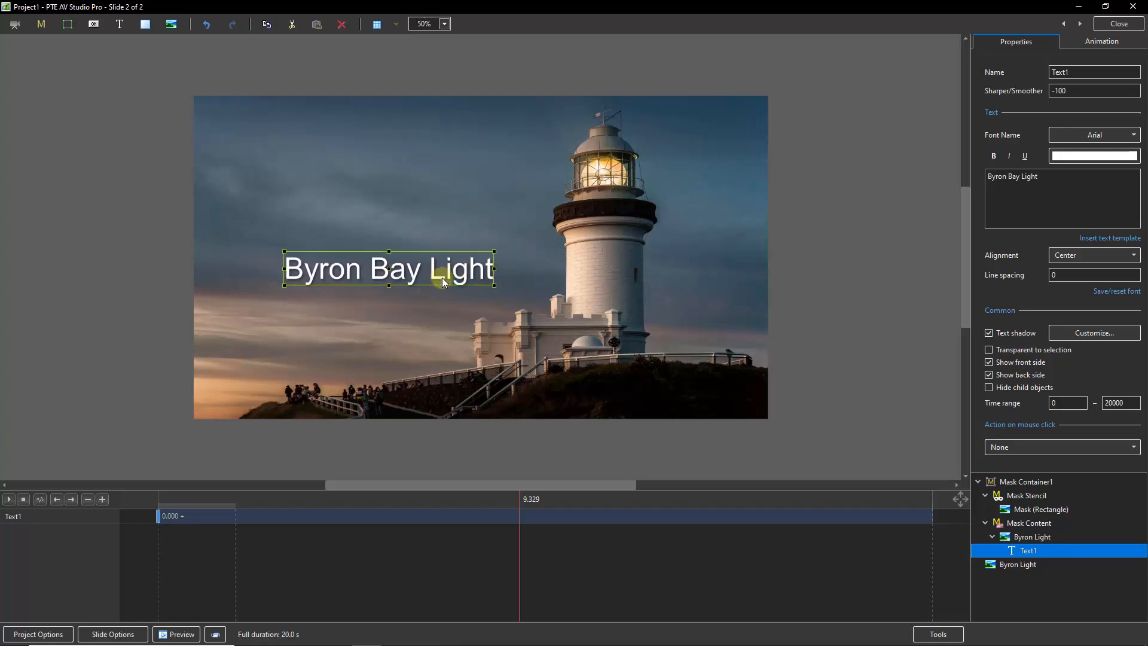
# Colour the text with a tan shade sampled from the lighthouse tower (CAAE97).
pyautogui.click(1069, 158)
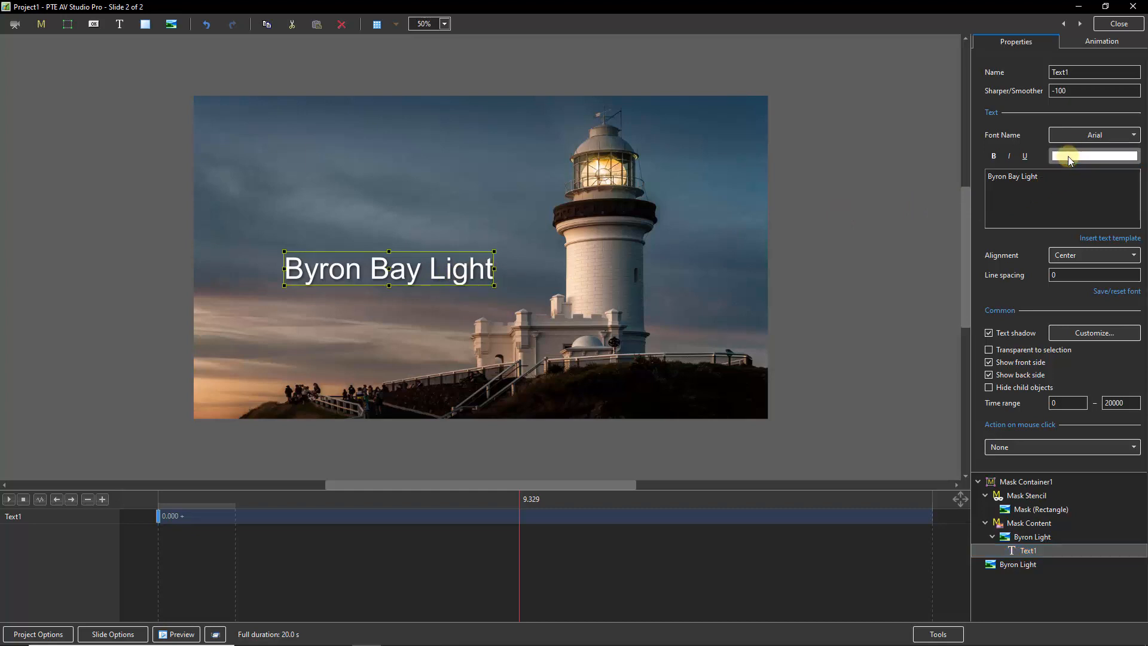
pyautogui.moveTo(575, 210); pyautogui.dragTo(733, 108)
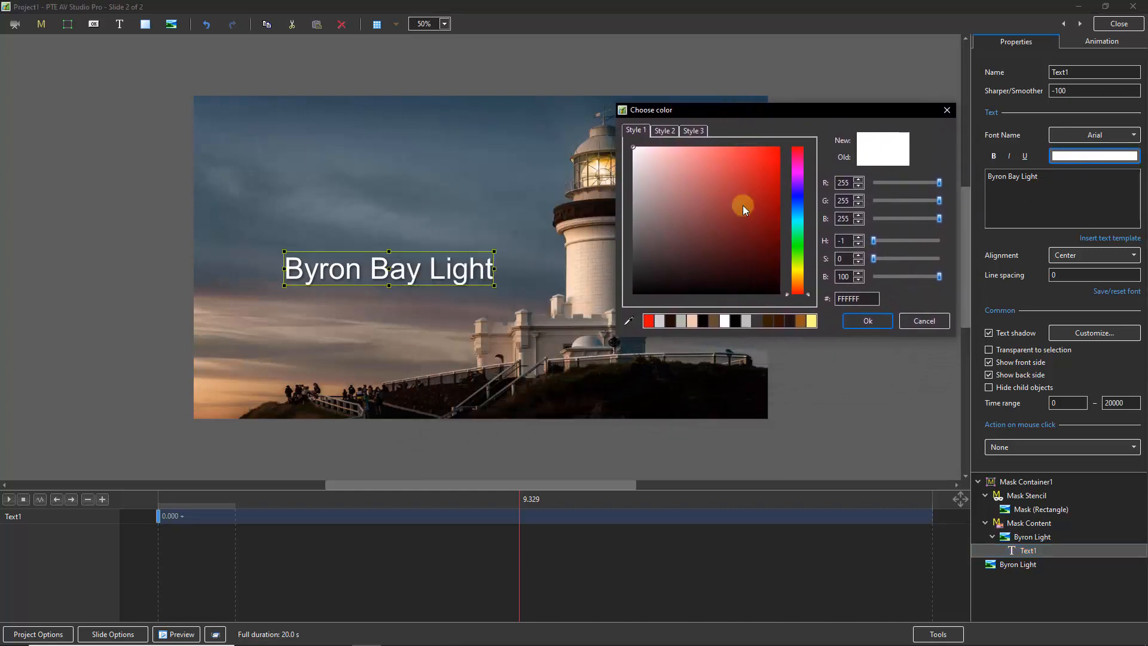
pyautogui.click(628, 322)
pyautogui.click(629, 323)
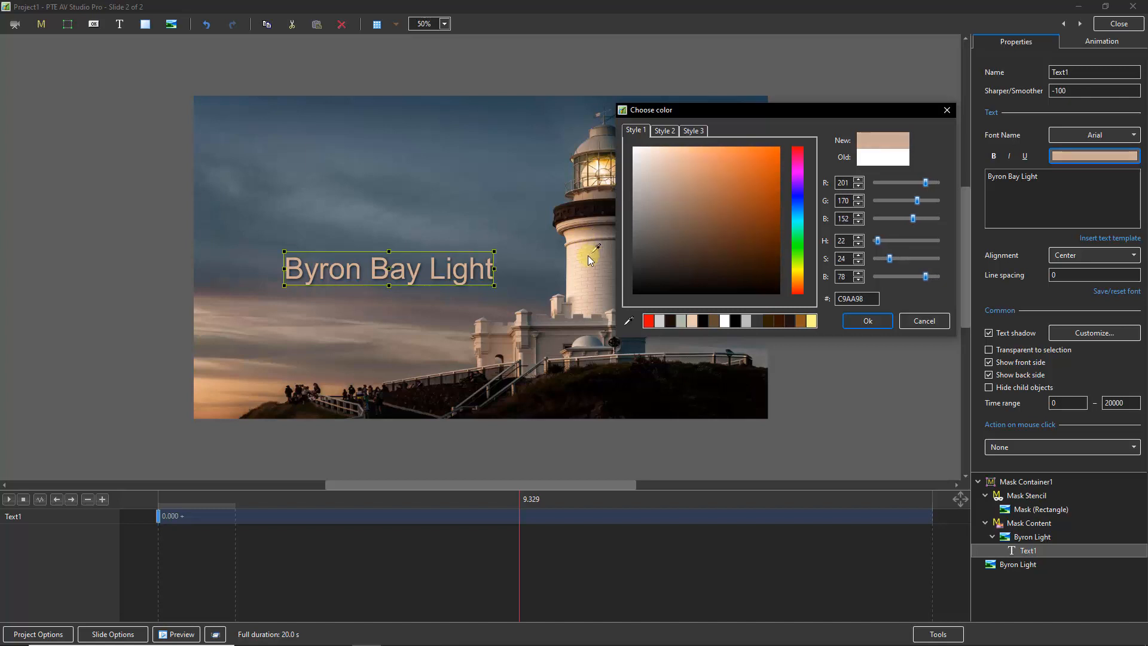
pyautogui.click(587, 256)
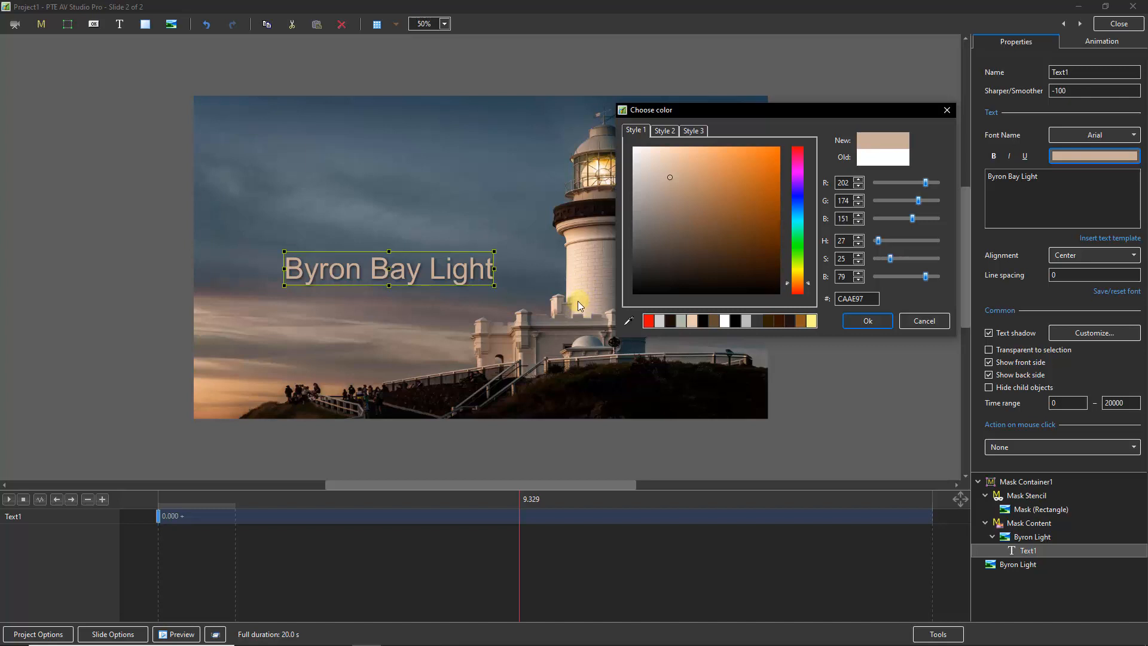
pyautogui.click(865, 321)
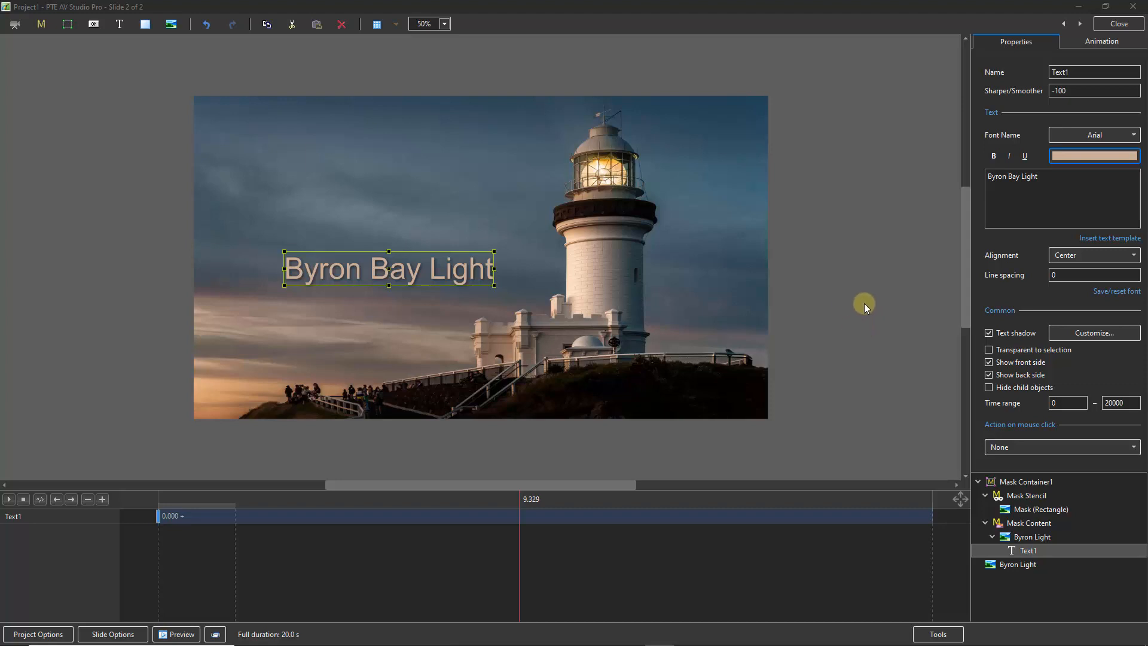
# Shift the text horizontally so it crosses the lighthouse tower, at a Pan X of about 31.917%.
pyautogui.click(1096, 43)
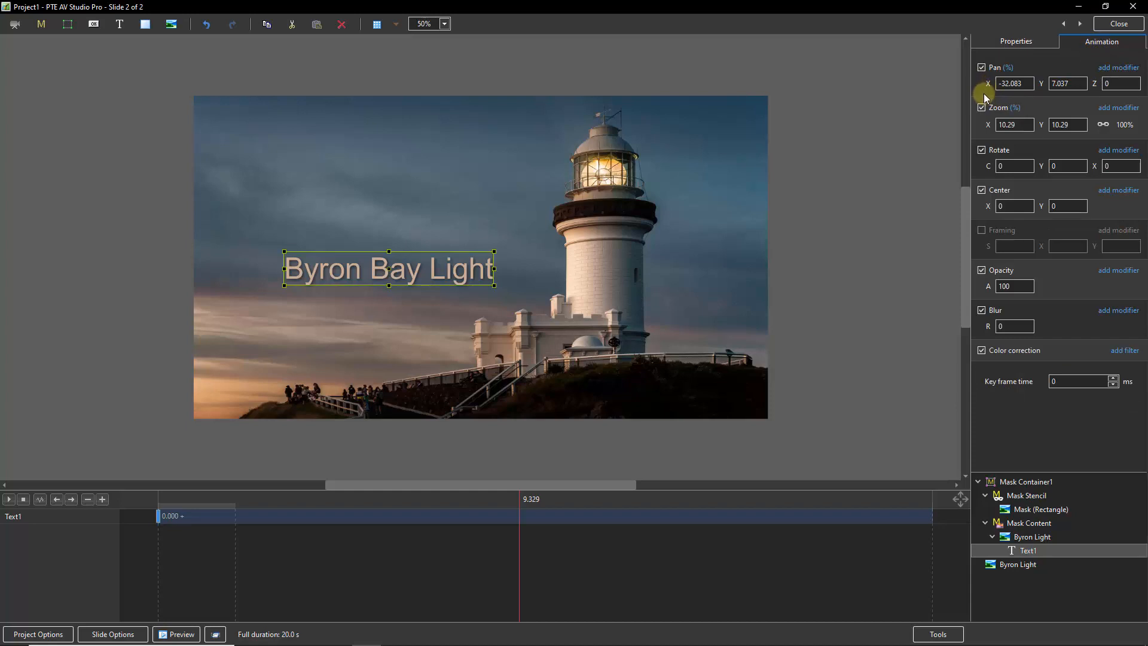
pyautogui.moveTo(985, 83); pyautogui.dragTo(1023, 88)
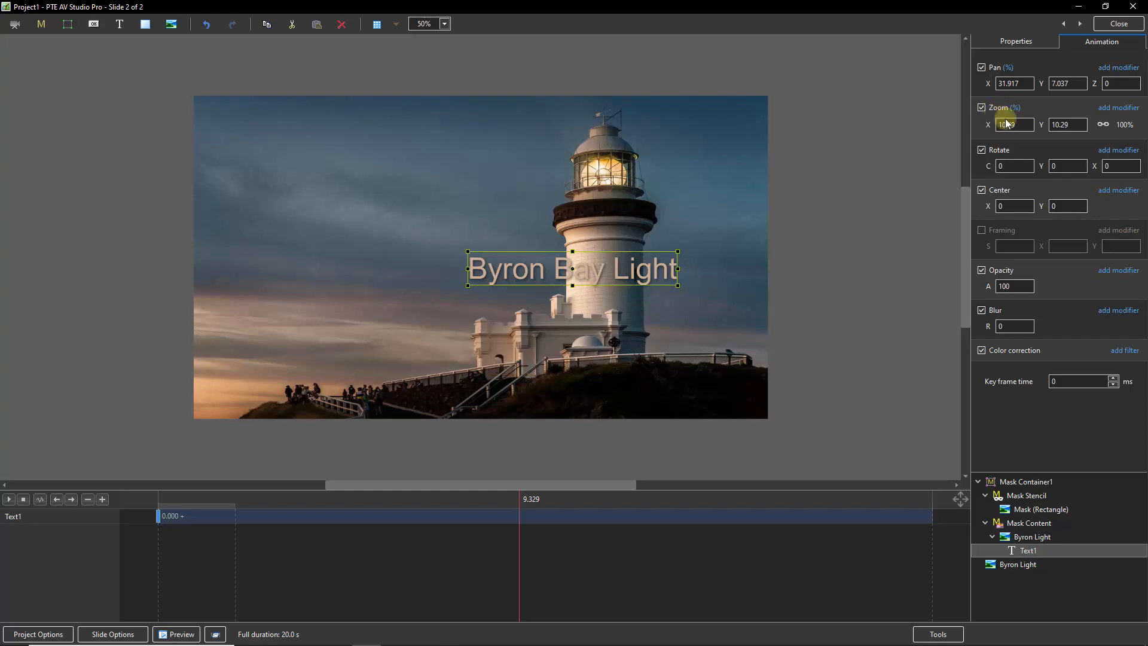
# Narrow the rectangle mask to the tower's left edge while keeping its full height and left side, at a Zoom X of about 64.574%.
pyautogui.click(1031, 513)
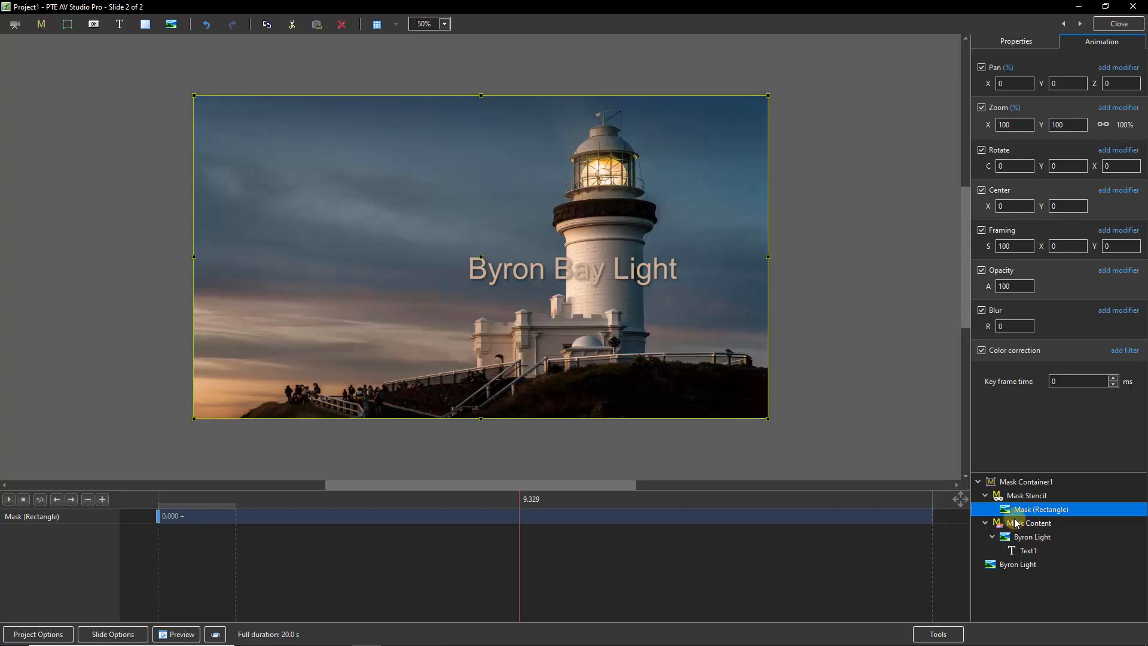
pyautogui.click(1102, 130)
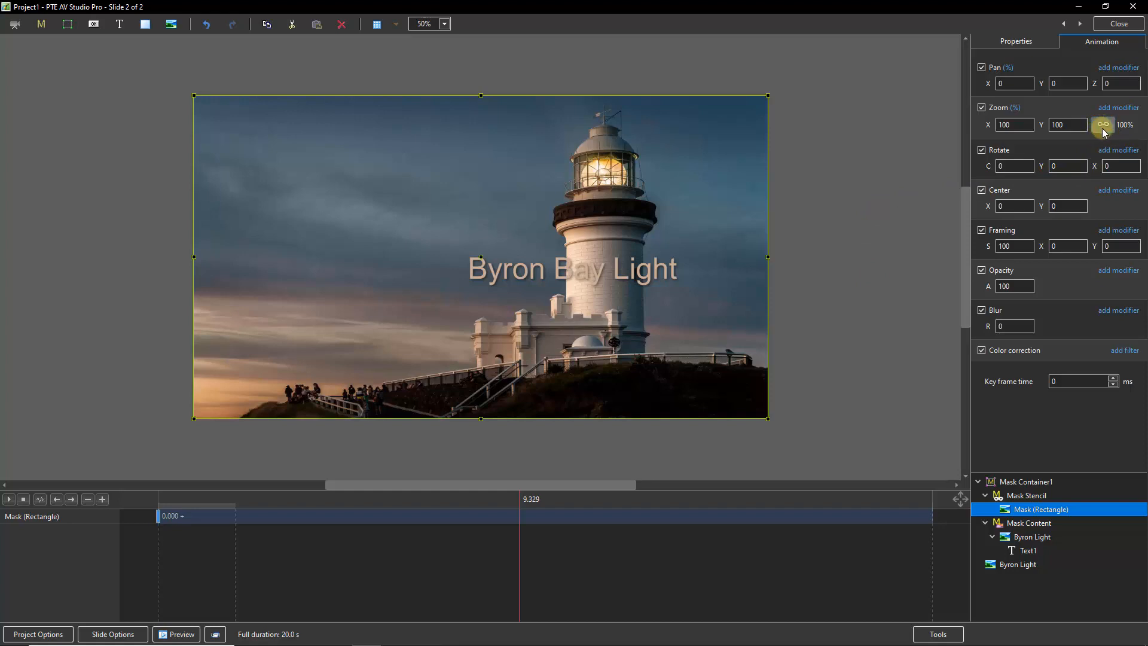
pyautogui.click(1055, 127)
pyautogui.click(998, 127)
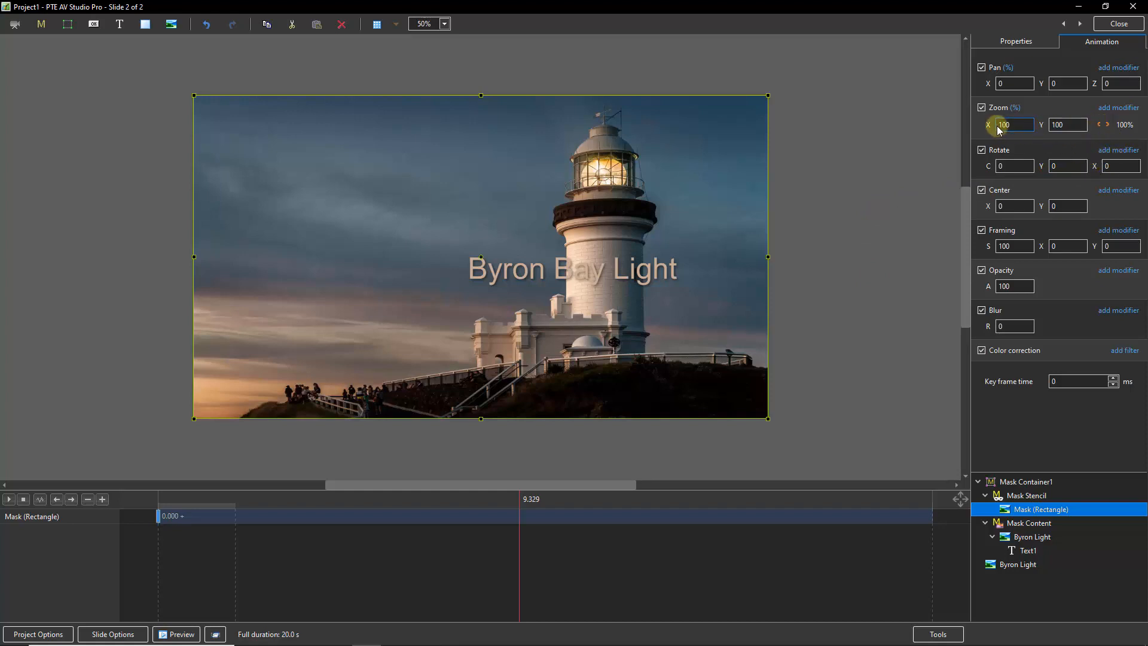
pyautogui.click(1105, 127)
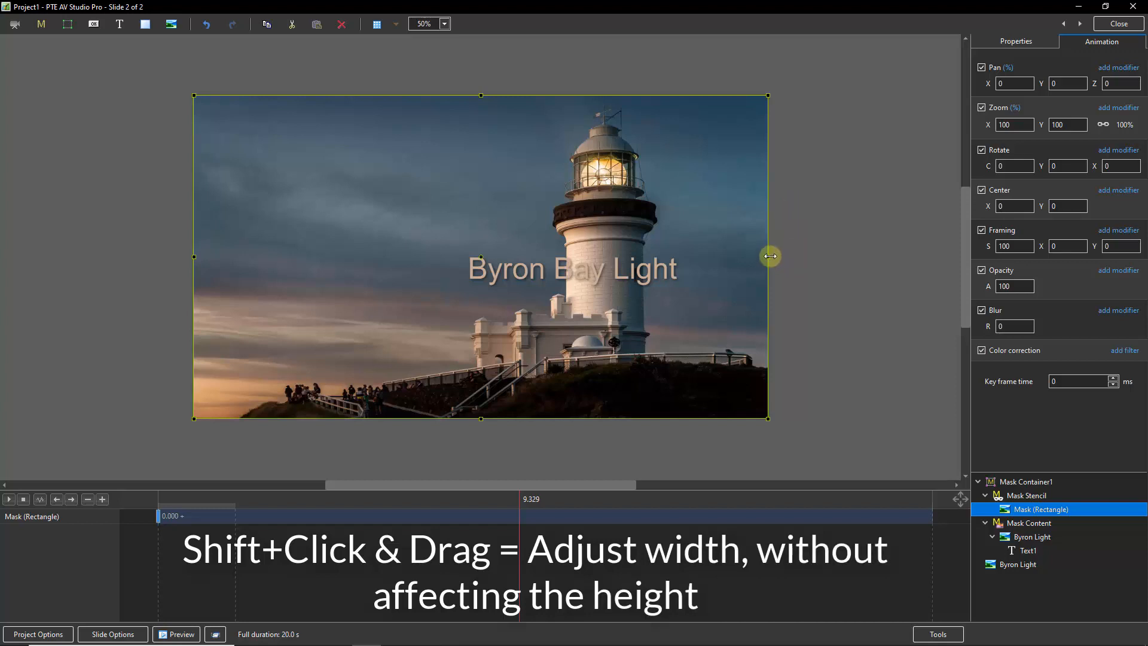
pyautogui.moveTo(768, 256); pyautogui.dragTo(567, 257)
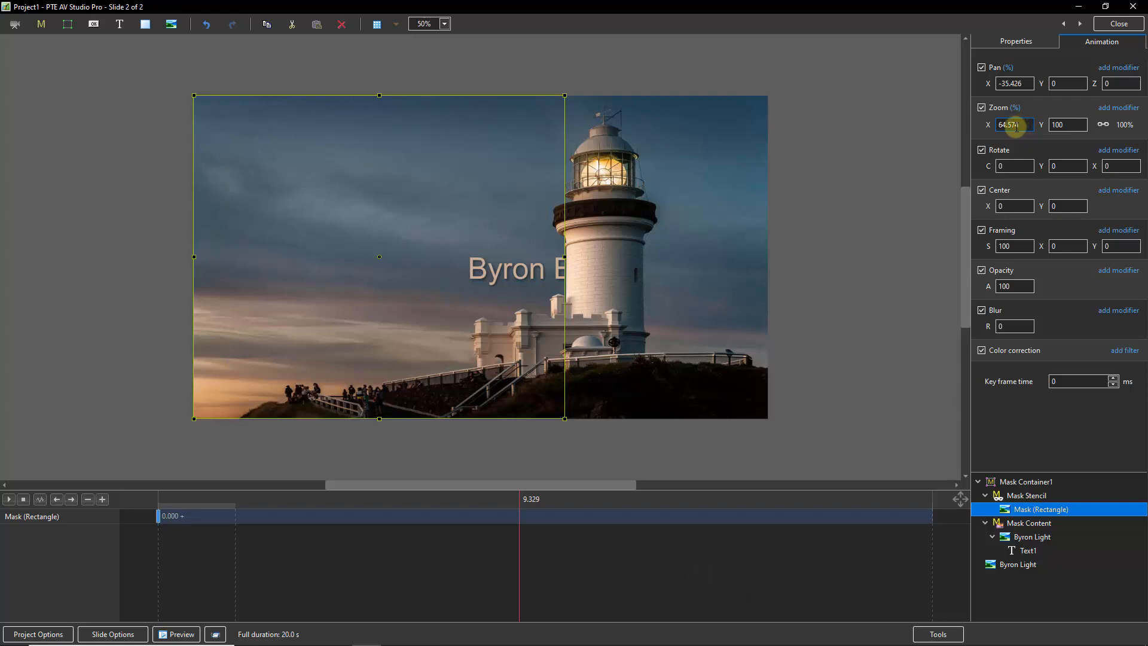
pyautogui.click(997, 329)
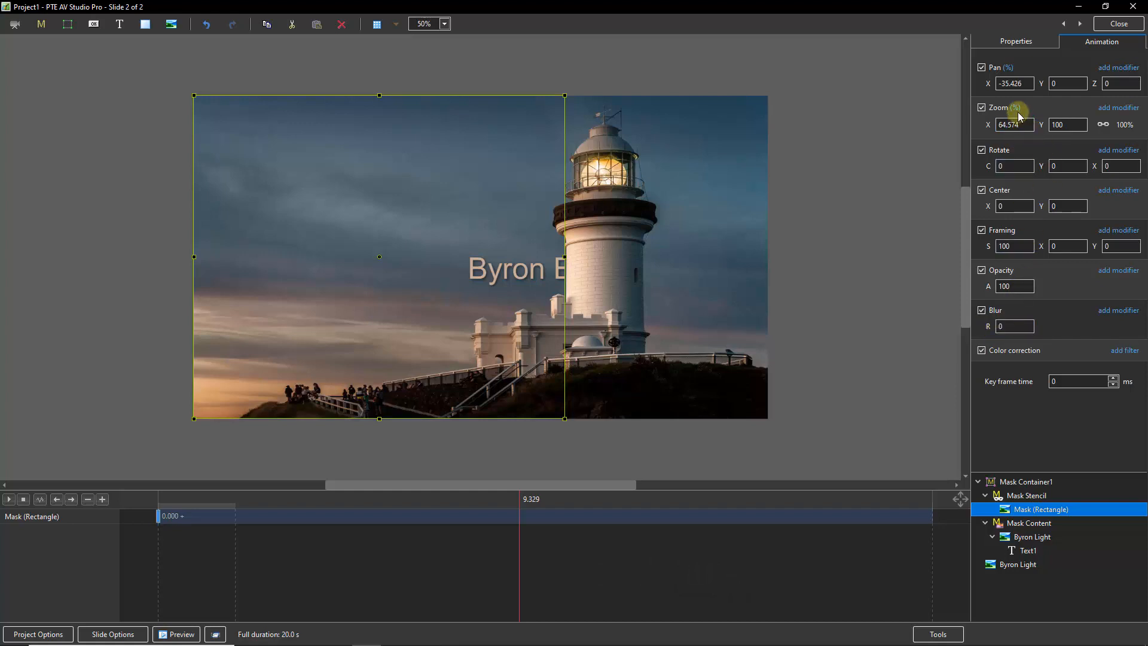
# Shift the "Byron Bay Light" text left, clear of the lighthouse tower, to a Pan X of -35.083.
pyautogui.click(1025, 549)
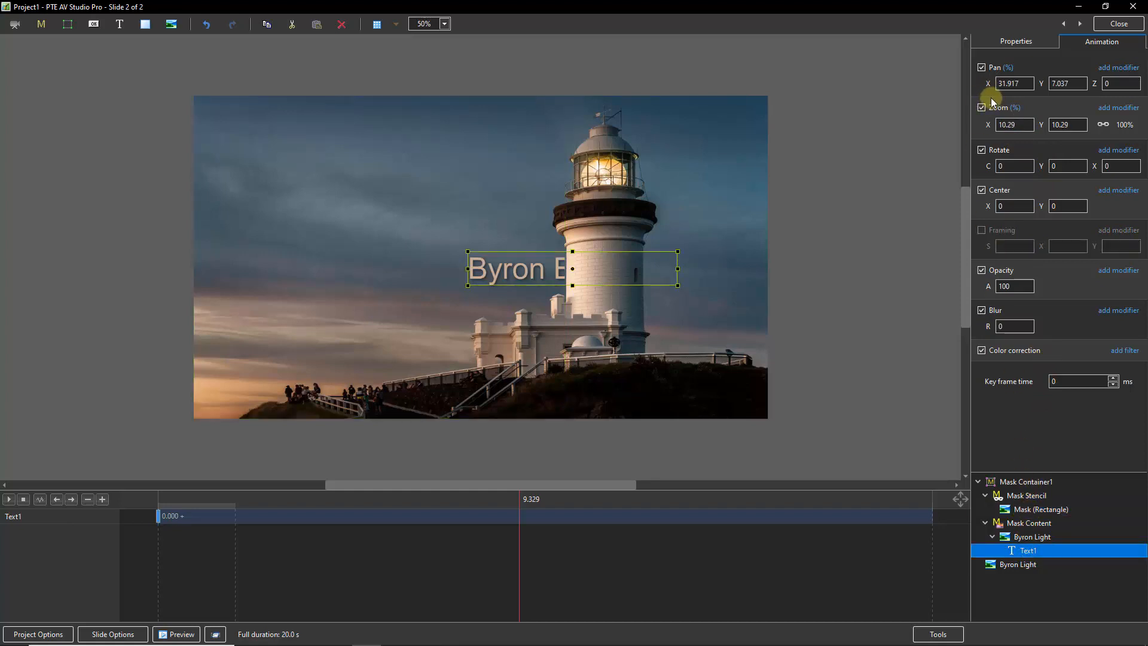
pyautogui.moveTo(987, 83); pyautogui.dragTo(953, 98)
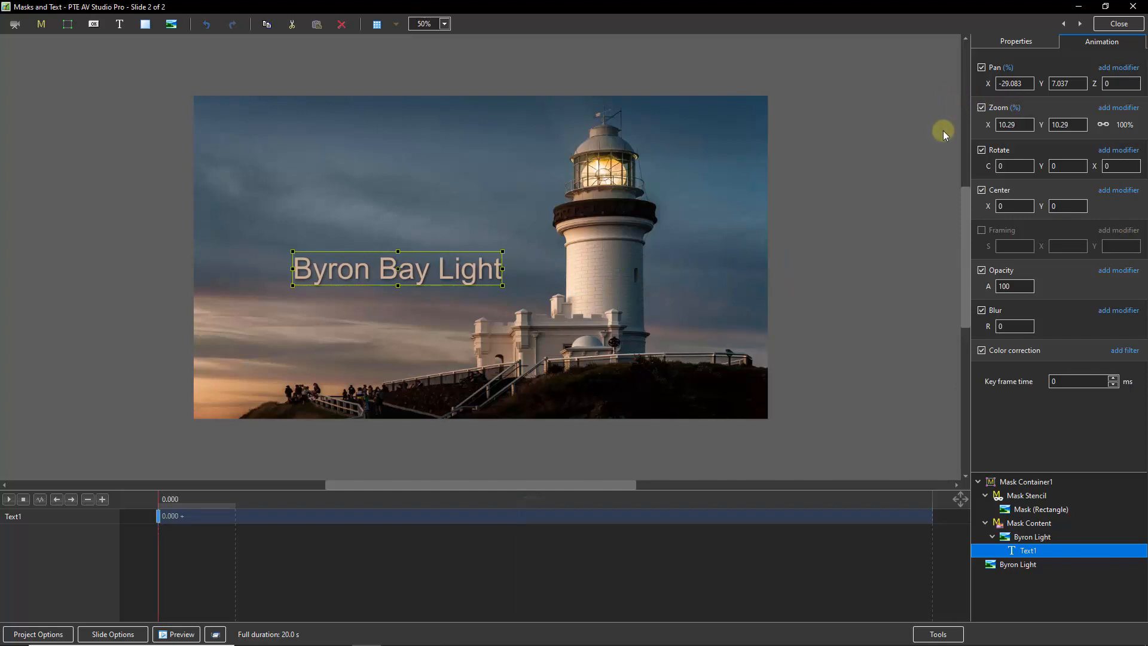
pyautogui.click(1025, 84)
pyautogui.click(1027, 84)
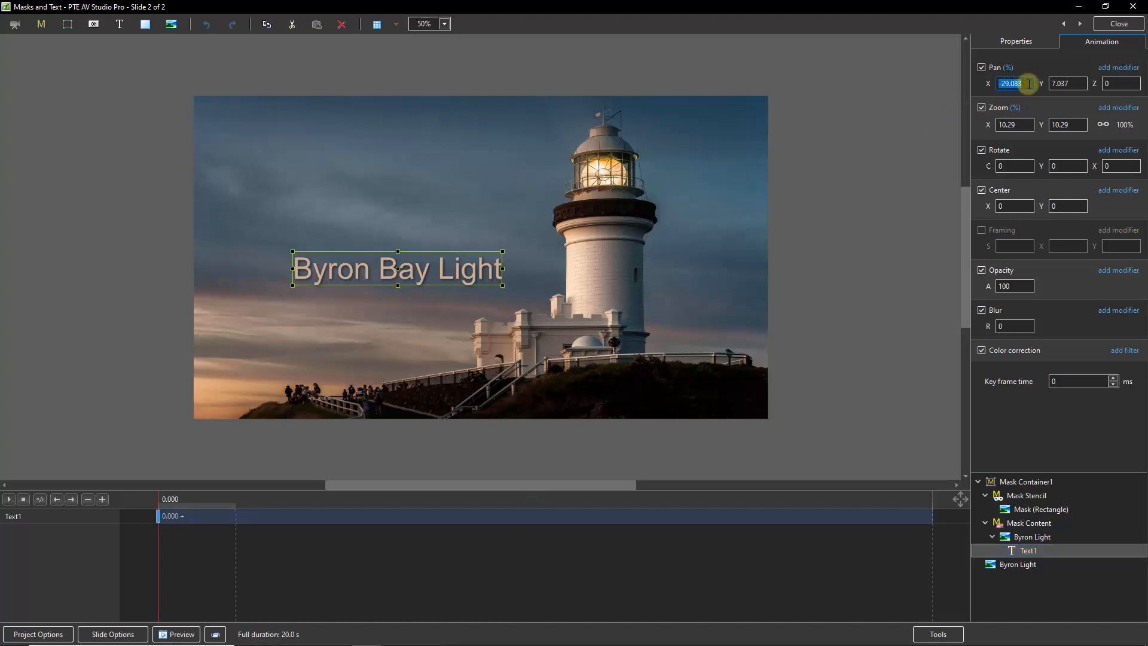
pyautogui.scroll(-6, 1029, 84)
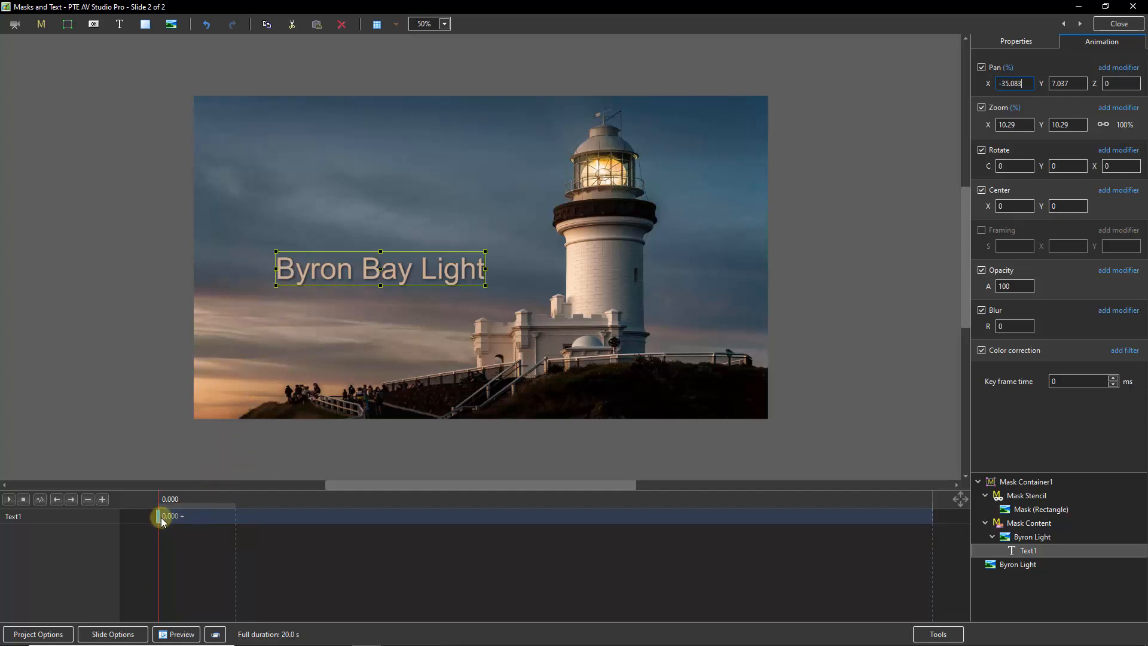
# Move the text's first key frame to 5000 ms.
pyautogui.moveTo(159, 519); pyautogui.dragTo(354, 527)
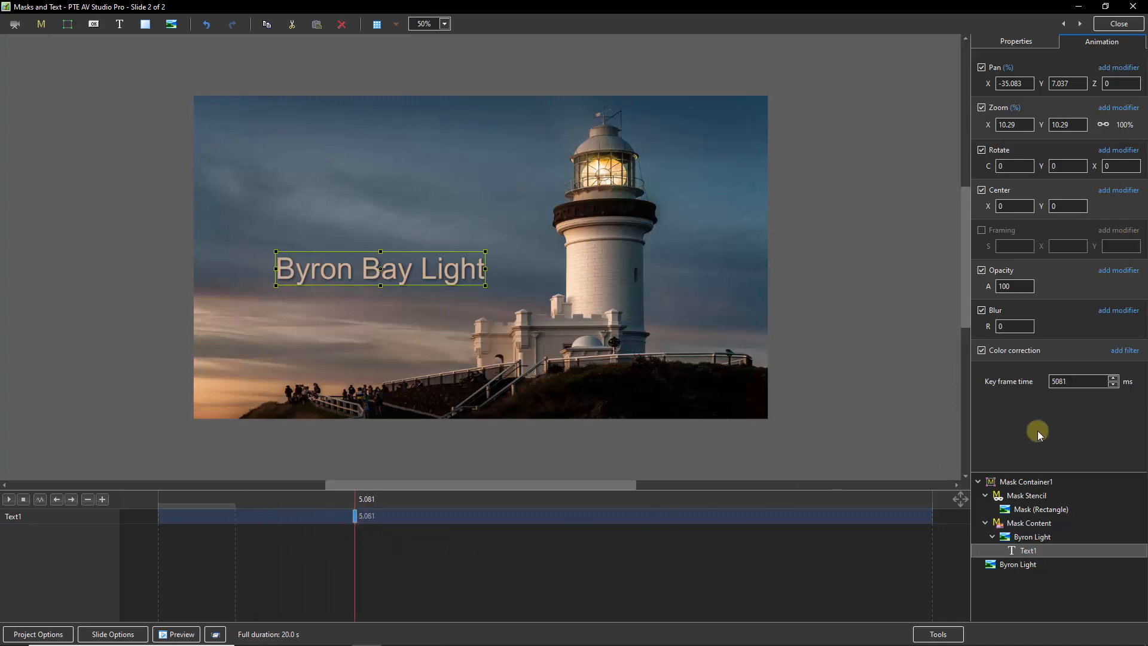
pyautogui.moveTo(1078, 384); pyautogui.dragTo(1018, 381)
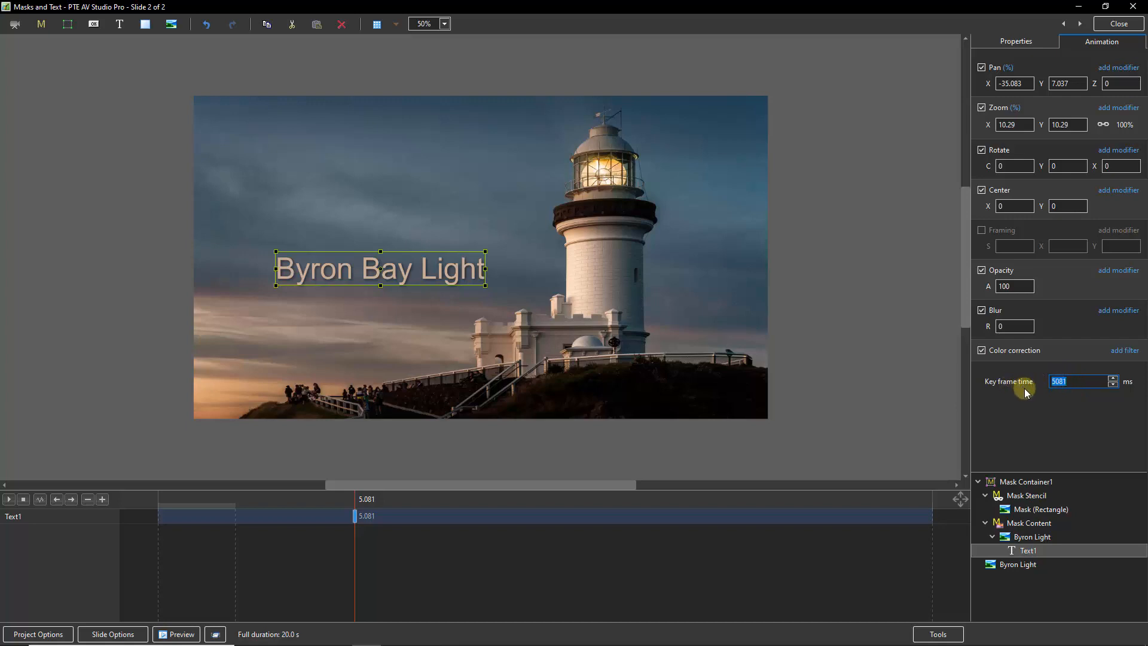
pyautogui.write('5000')
pyautogui.click(353, 516)
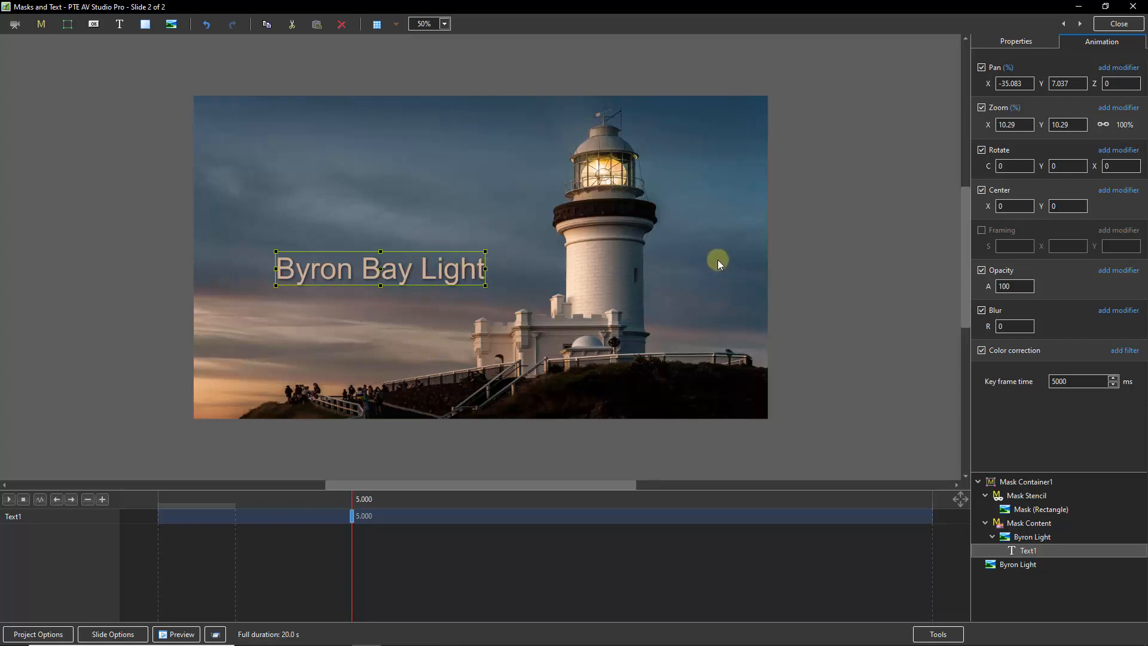
# Clone the text's 5-second key frame and move the copy to about 10.5 seconds on the timeline.
pyautogui.rightClick(361, 516)
pyautogui.click(407, 535)
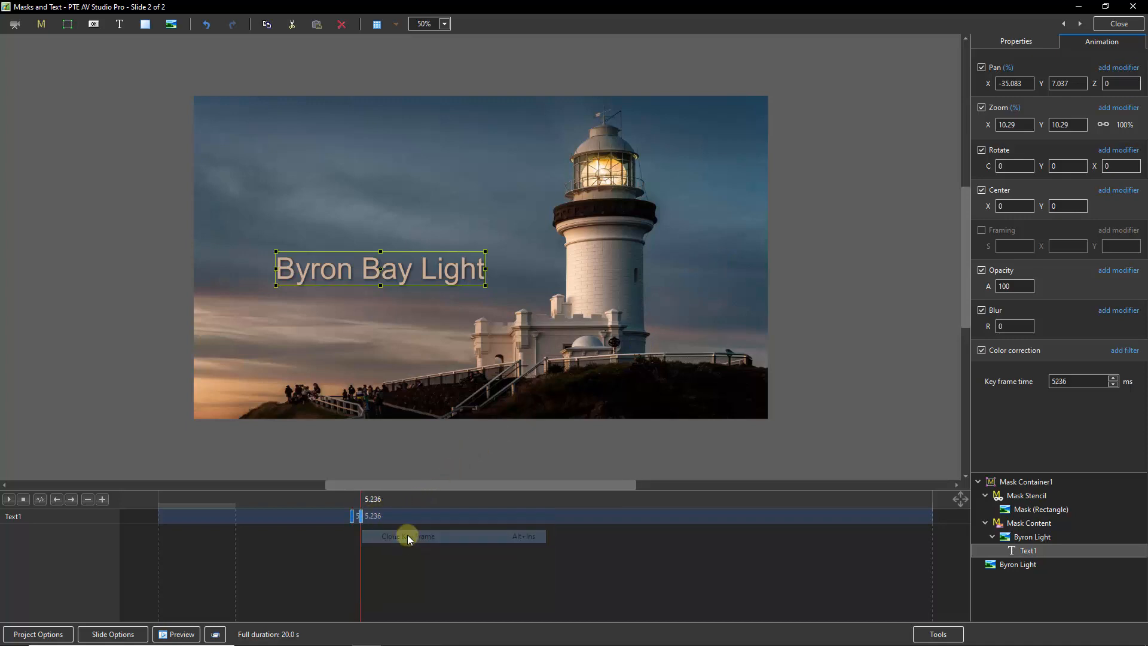
pyautogui.moveTo(361, 517); pyautogui.dragTo(564, 525)
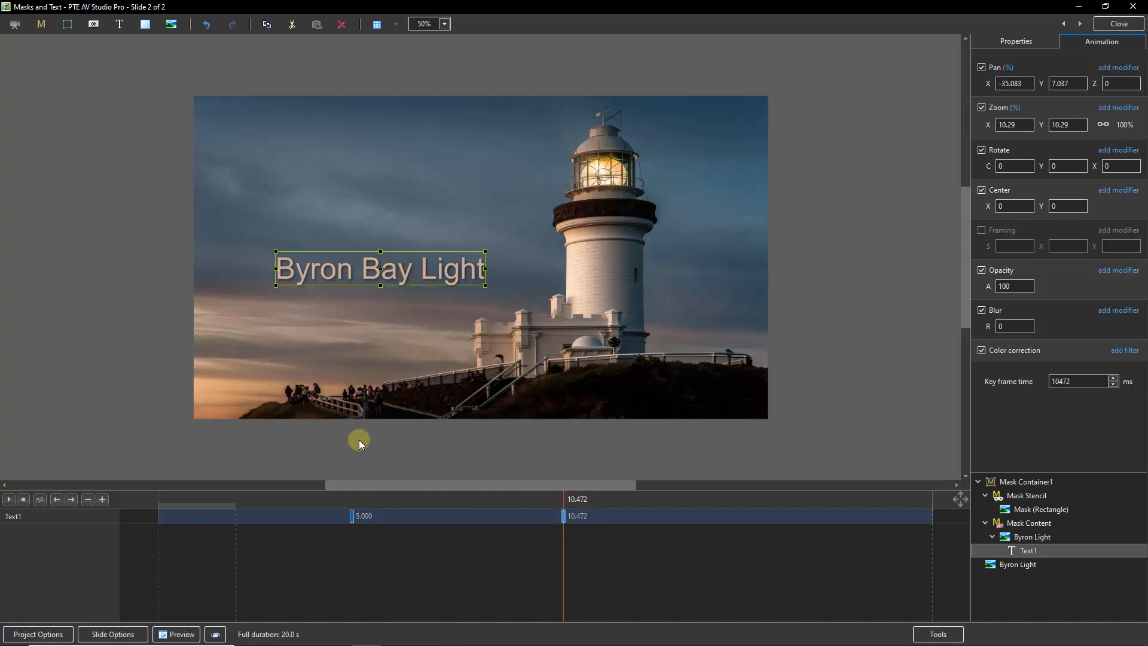
# At the 5-second key frame, set the text's Pan X to 72.917 so it is fully hidden behind the lighthouse.
pyautogui.click(352, 516)
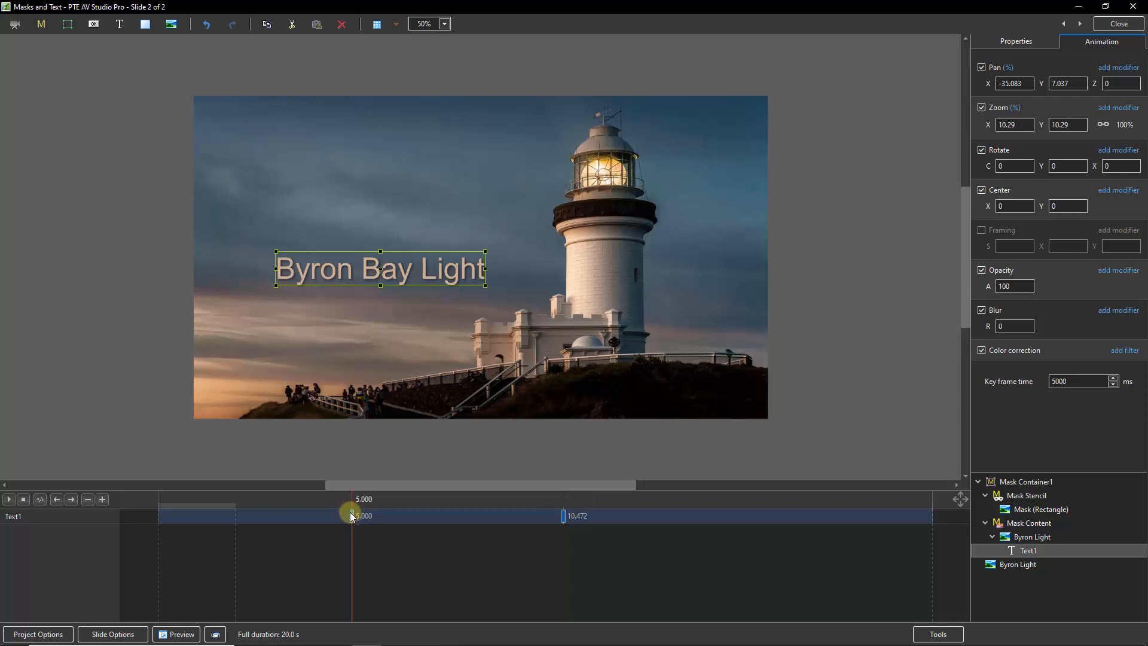
pyautogui.doubleClick(1024, 83)
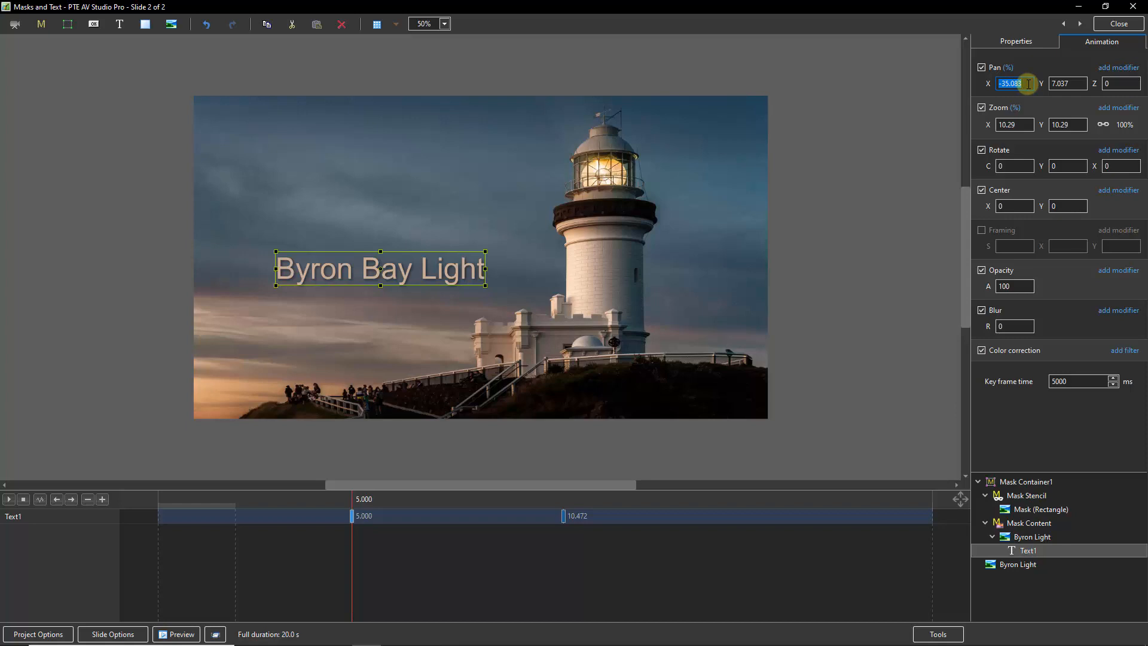
pyautogui.write('-33.083')
pyautogui.scroll(20, 1028, 84)
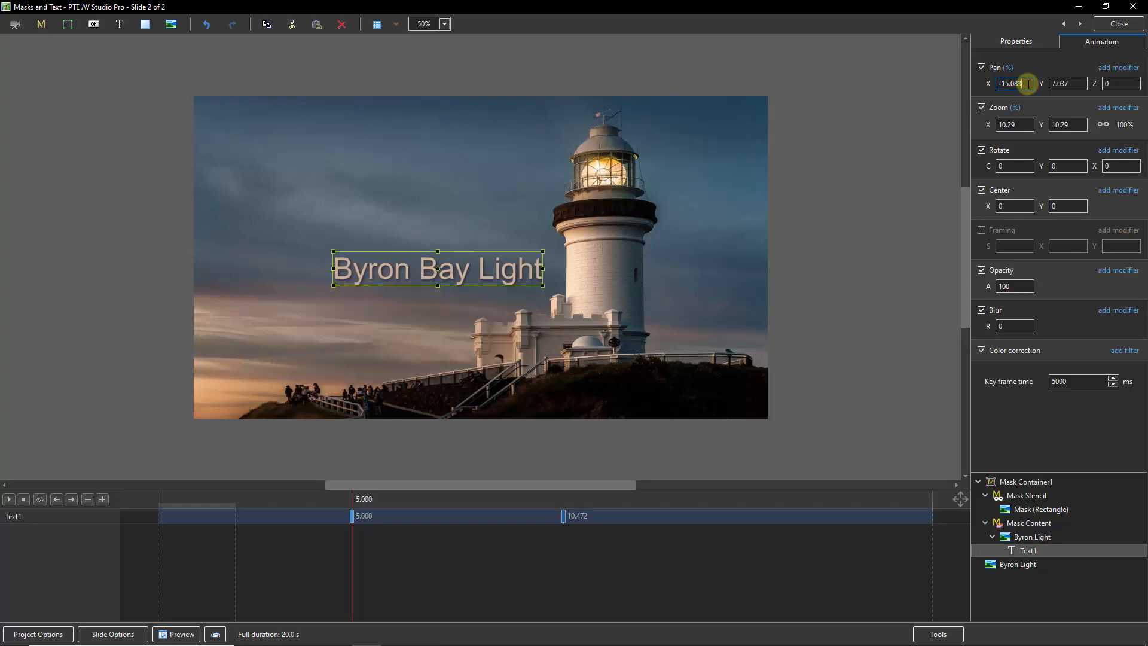
pyautogui.scroll(20, 1028, 84)
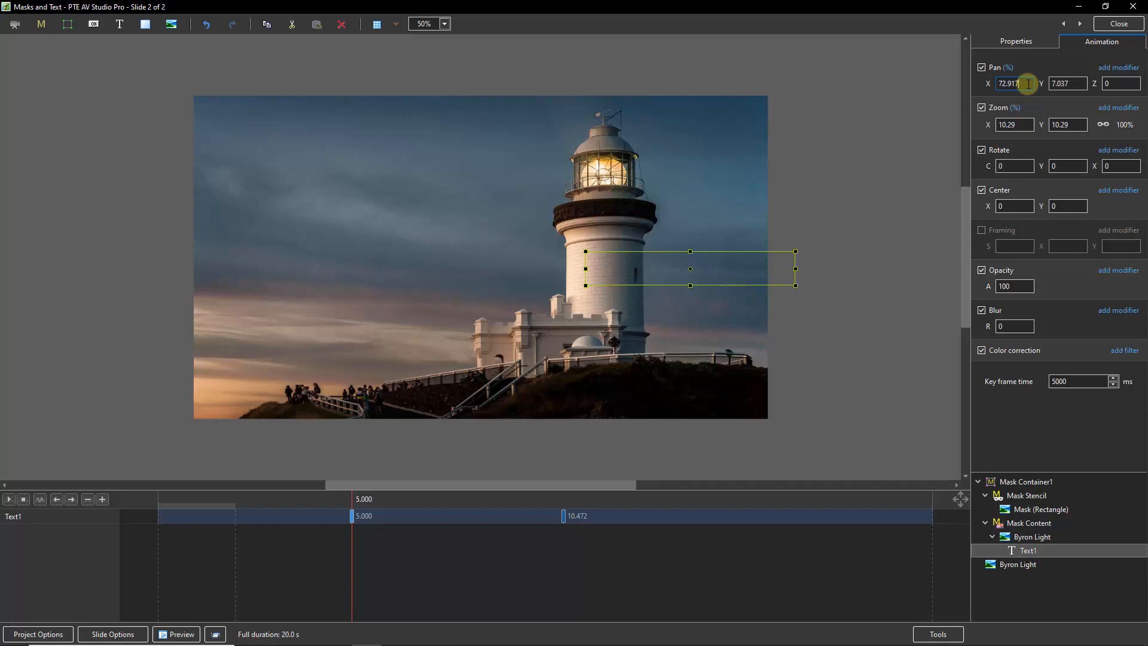
# Set the text's second key frame time to 10000 ms.
pyautogui.click(565, 517)
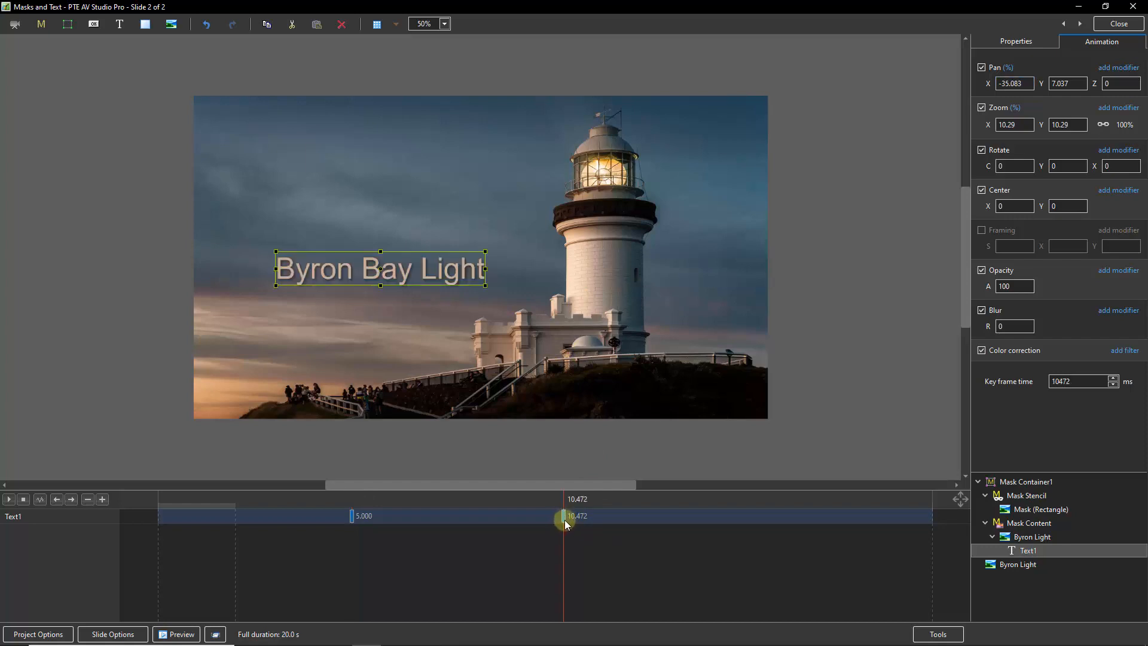
pyautogui.doubleClick(1073, 381)
pyautogui.write('10000')
# Add a Slow down animation speed modifier to the text's Pan at the 5-second key frame.
pyautogui.click(351, 515)
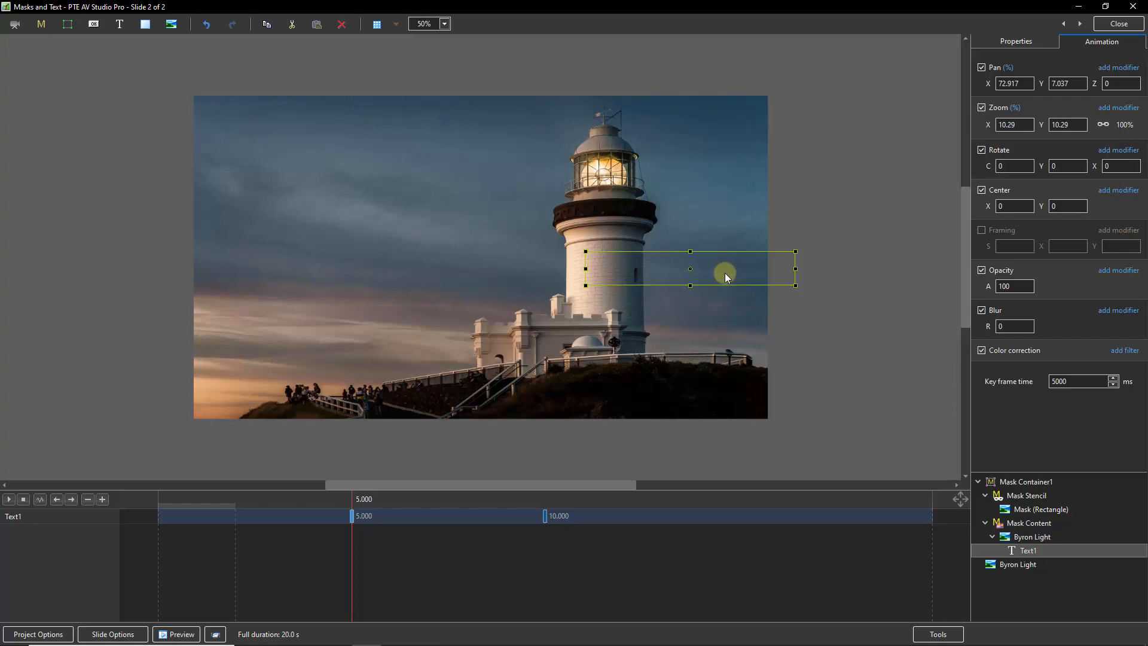
pyautogui.click(1118, 69)
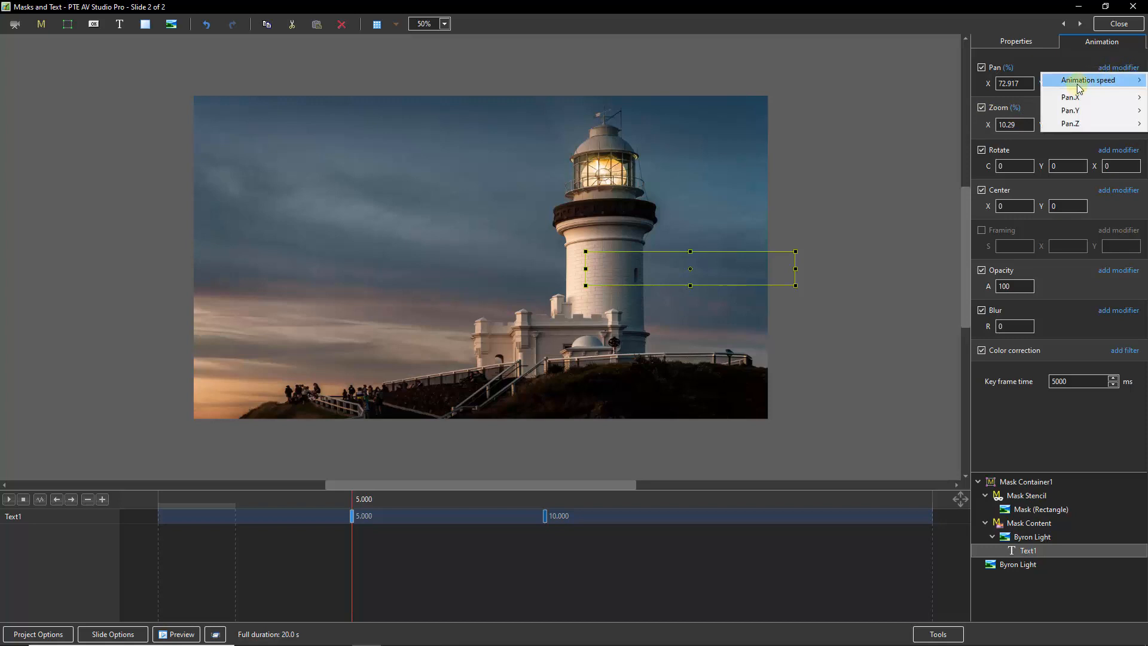
pyautogui.moveTo(1077, 85)
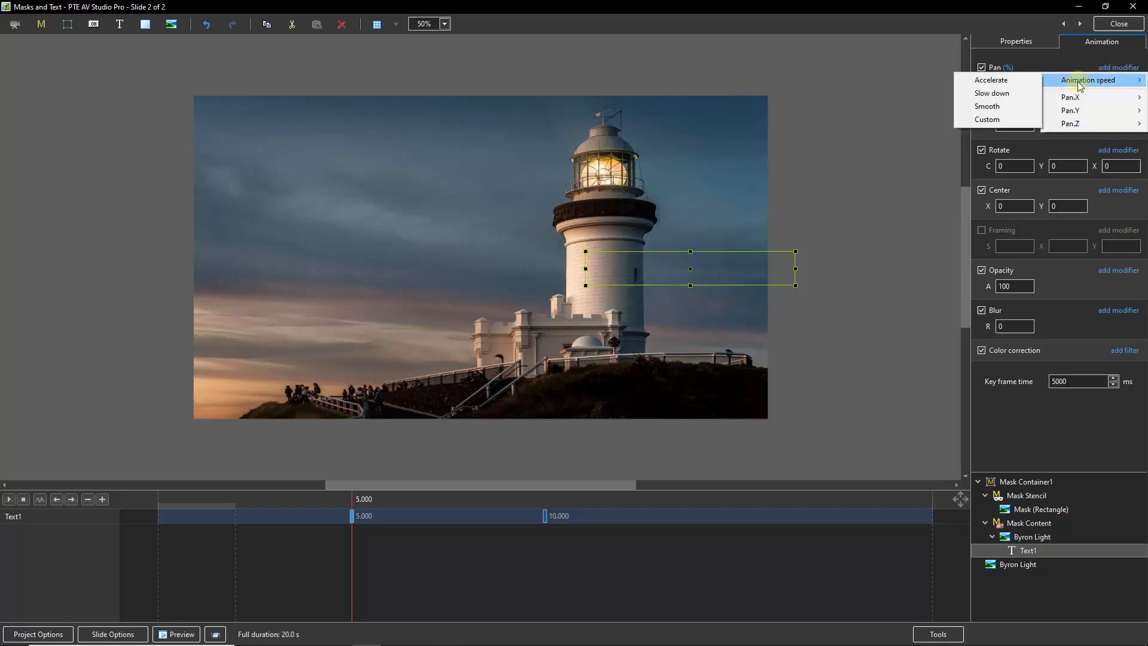
pyautogui.click(1005, 94)
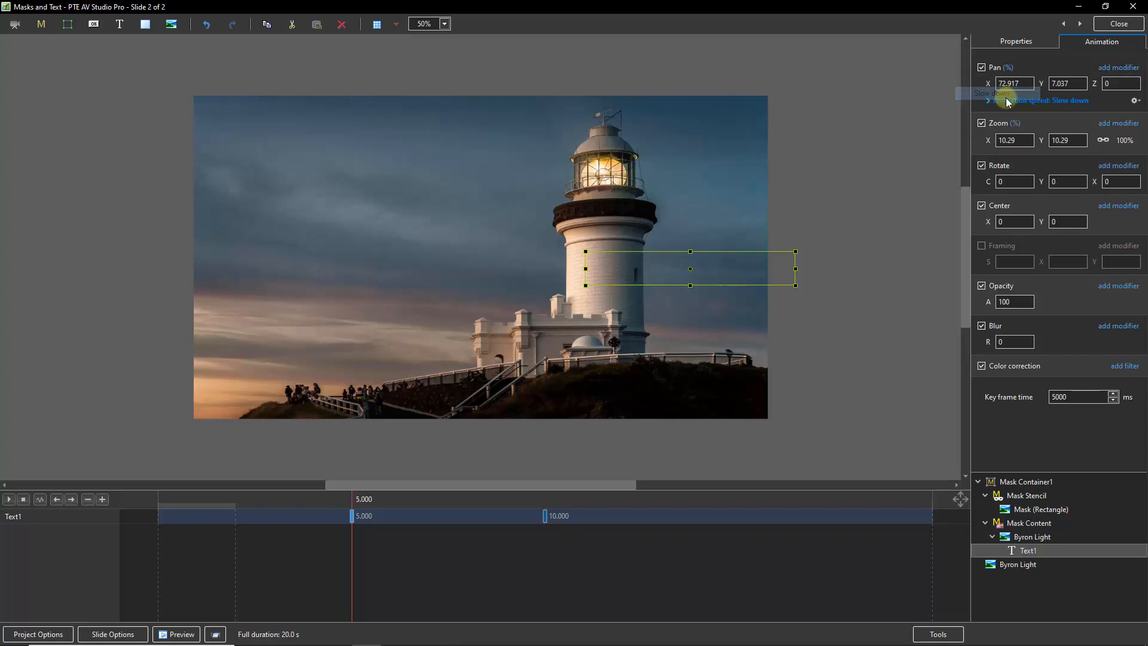
# Play the slide from the beginning to check the text's movement out from behind the lighthouse, and stop the playback.
pyautogui.click(159, 527)
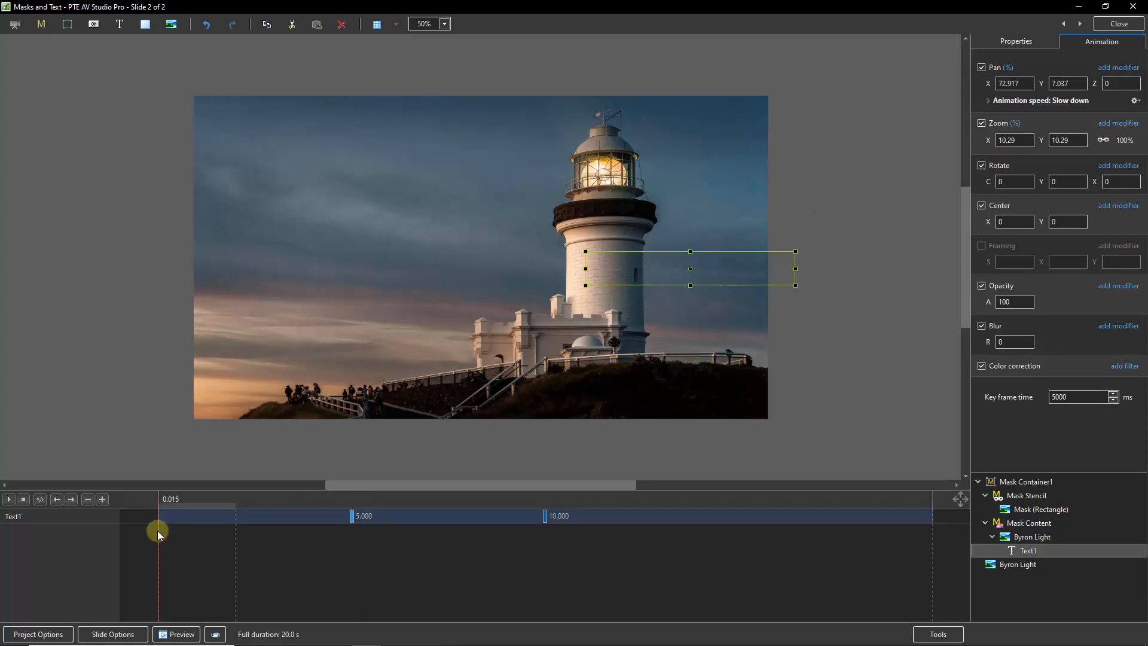
pyautogui.click(9, 499)
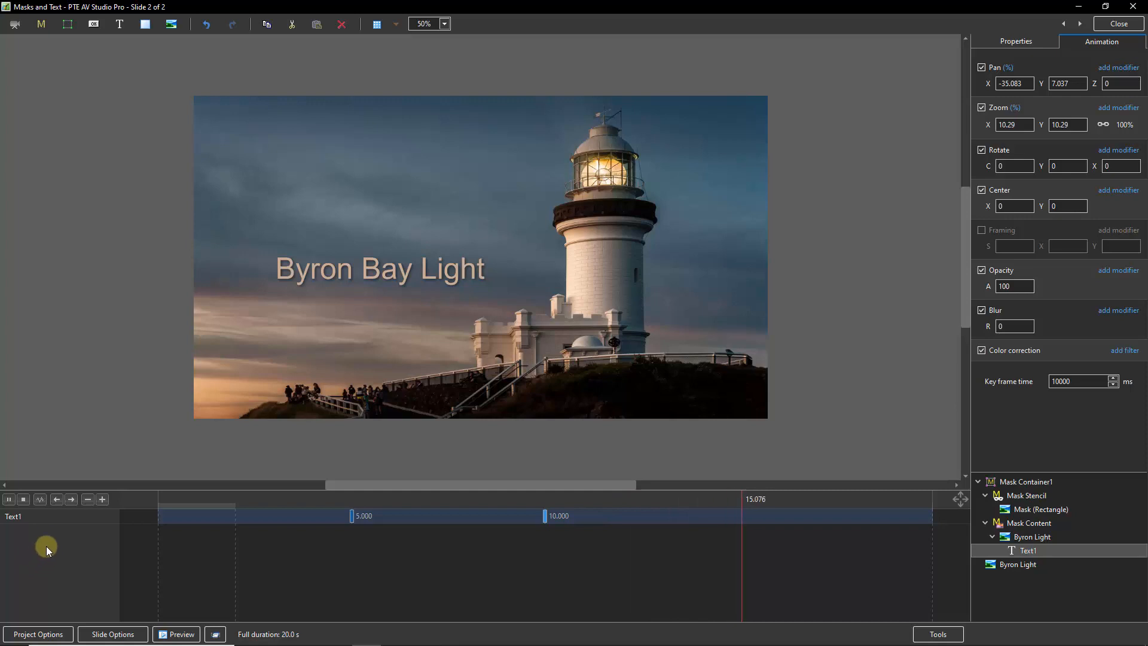
pyautogui.click(24, 500)
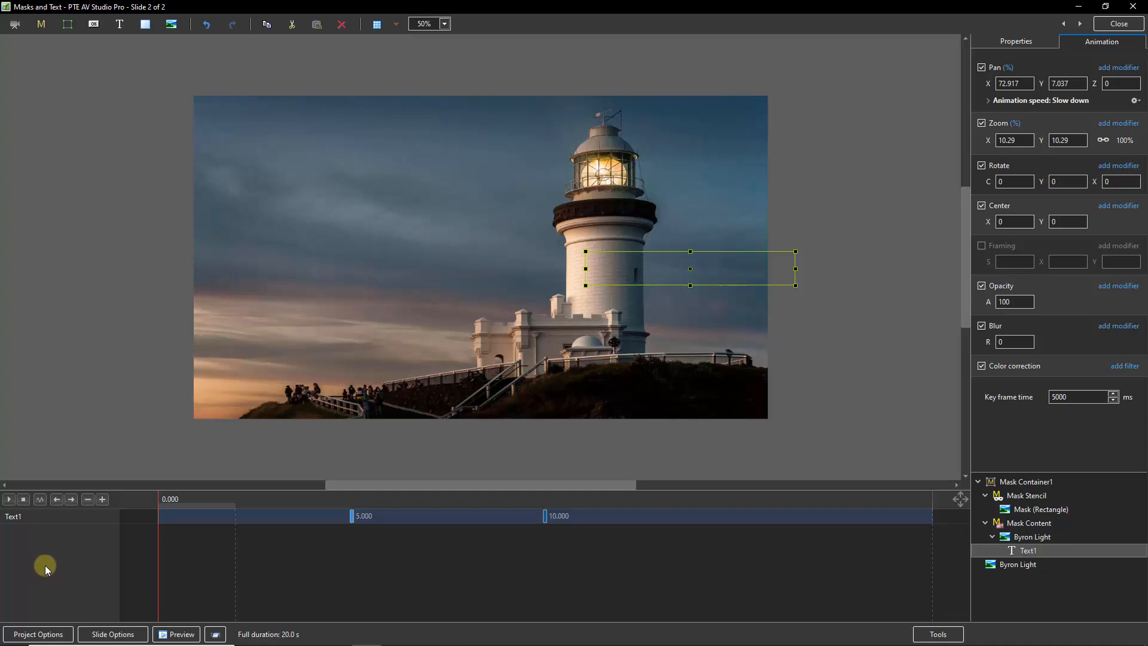
# Clone the text's 10-second key frame and set the copy's time to 13000 ms to hold the text in place.
pyautogui.click(545, 516)
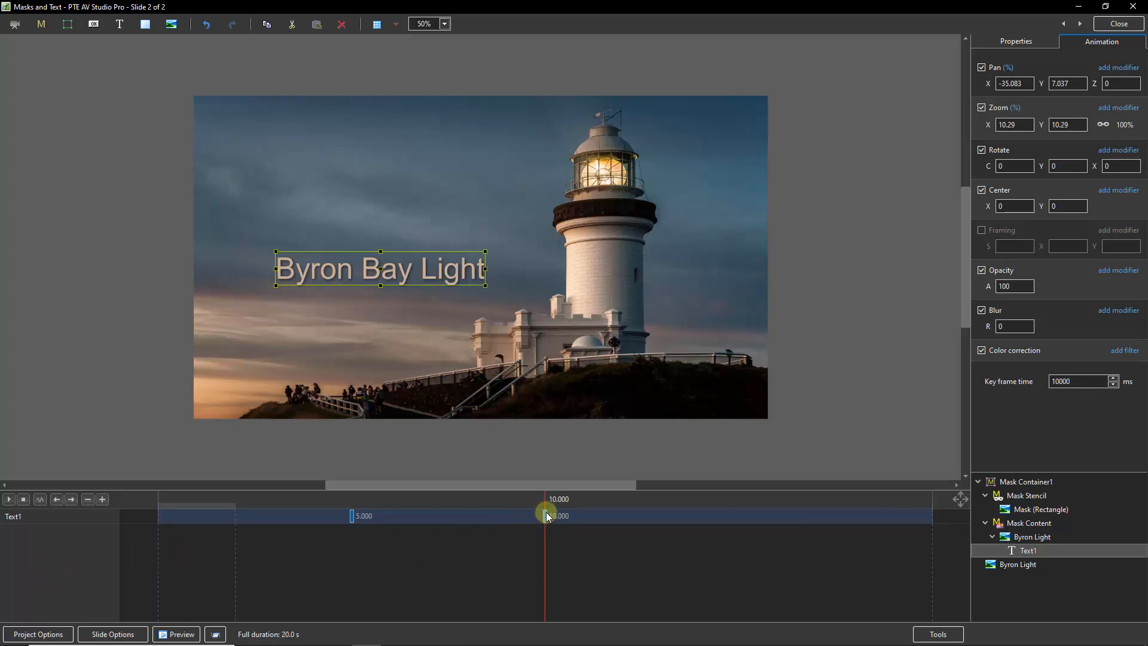
pyautogui.moveTo(350, 529); pyautogui.dragTo(554, 527)
pyautogui.rightClick(544, 515)
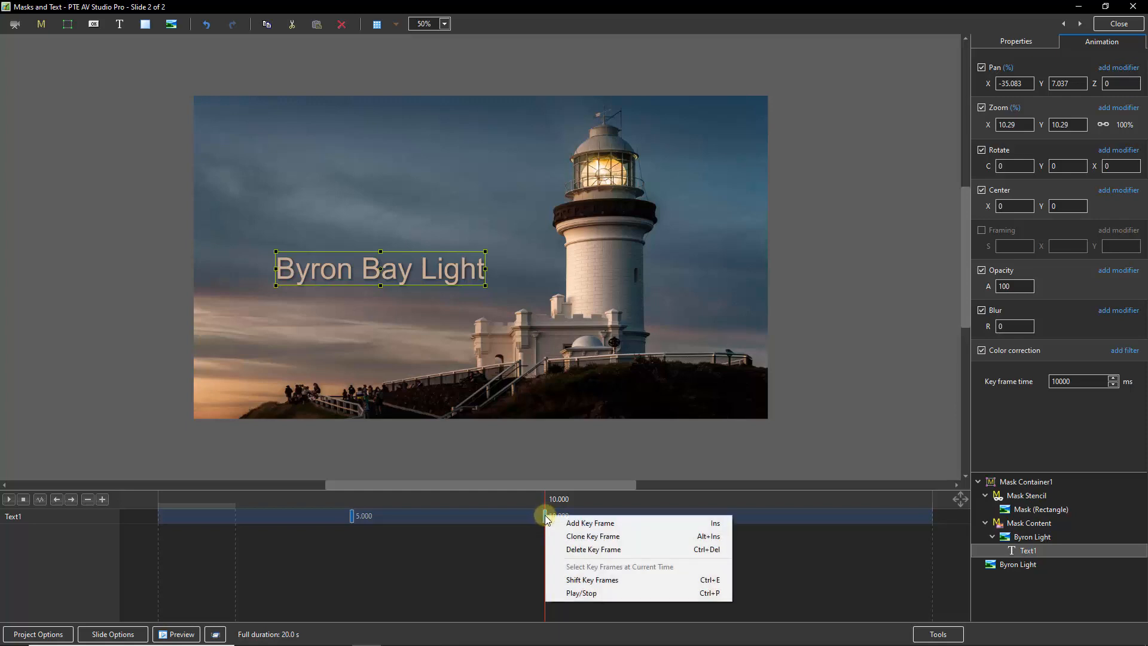
pyautogui.click(580, 537)
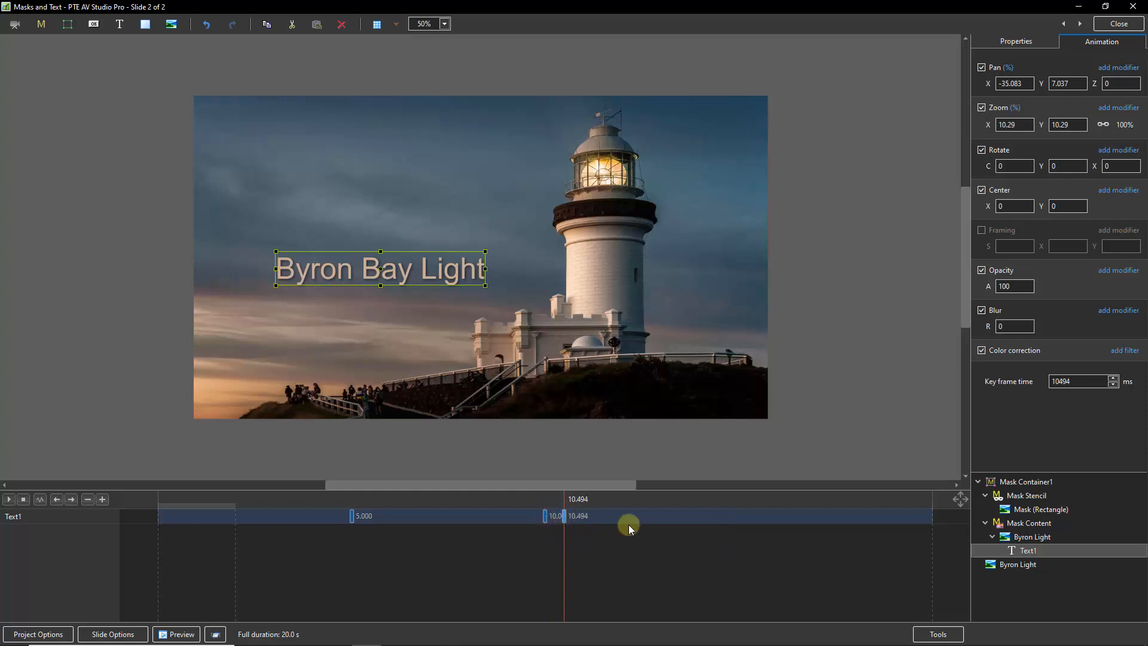
pyautogui.doubleClick(1070, 381)
pyautogui.write('13000')
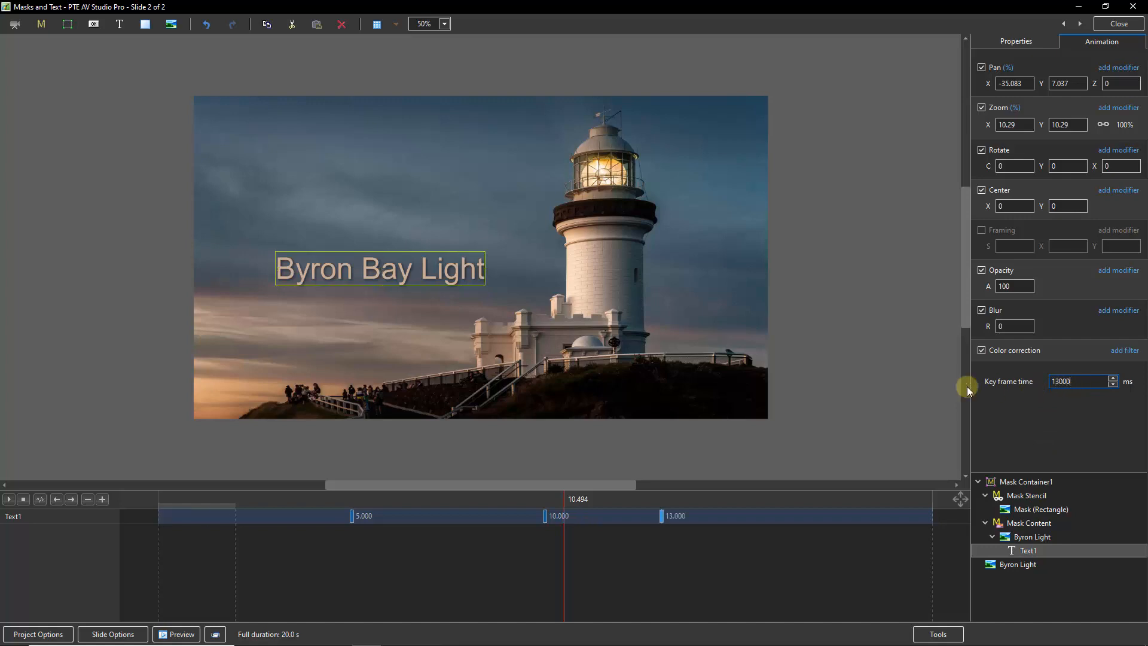
pyautogui.click(524, 525)
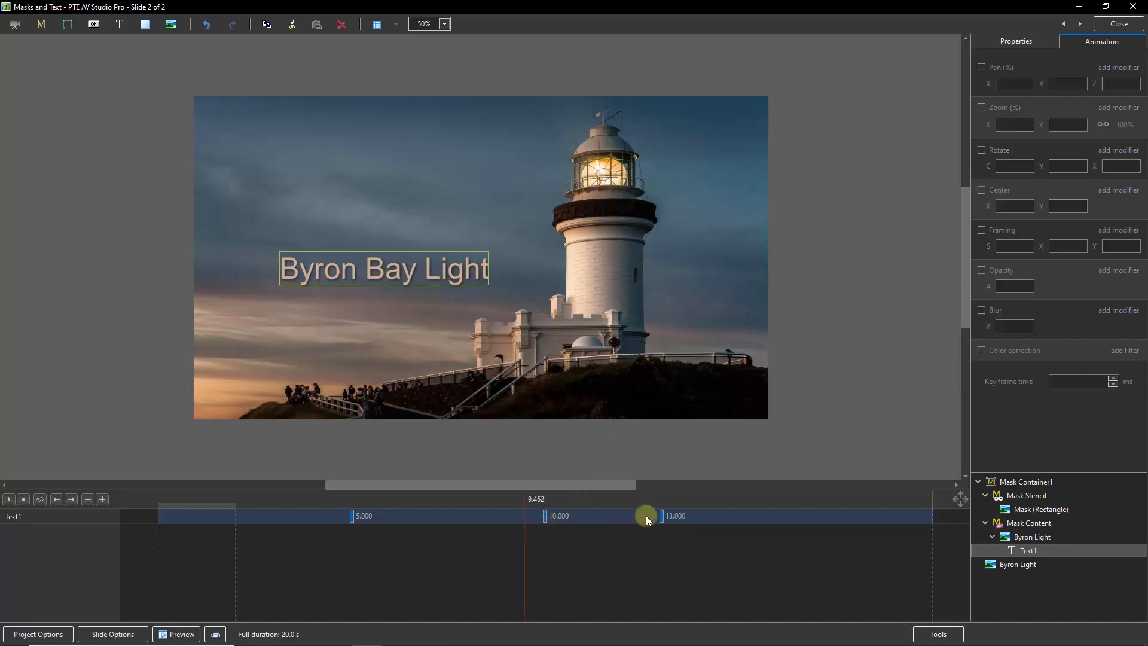
pyautogui.click(662, 518)
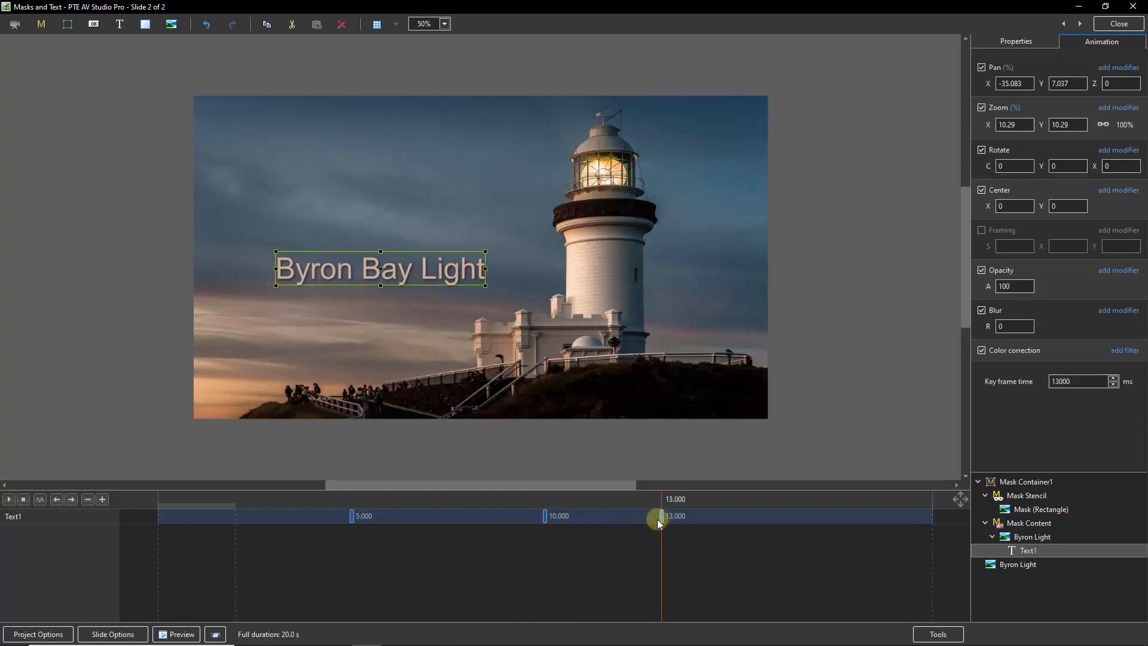
pyautogui.click(544, 518)
pyautogui.moveTo(544, 532); pyautogui.dragTo(662, 529)
# Clone the text's 13-second key frame and set the copy's time to 14000 ms.
pyautogui.rightClick(706, 518)
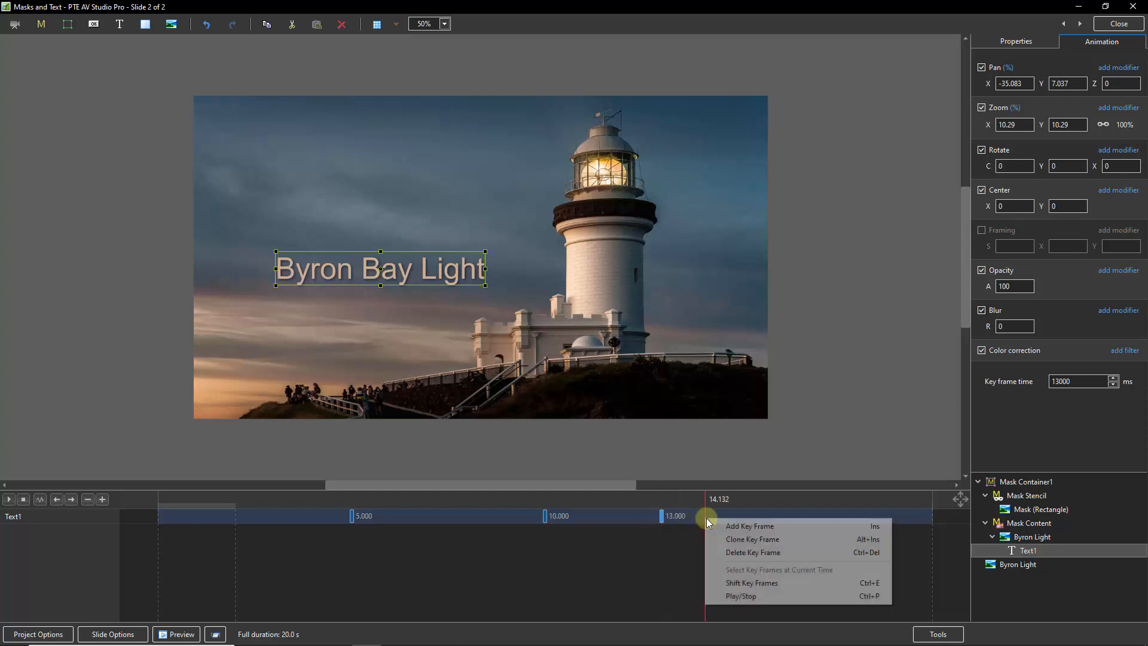
pyautogui.click(741, 540)
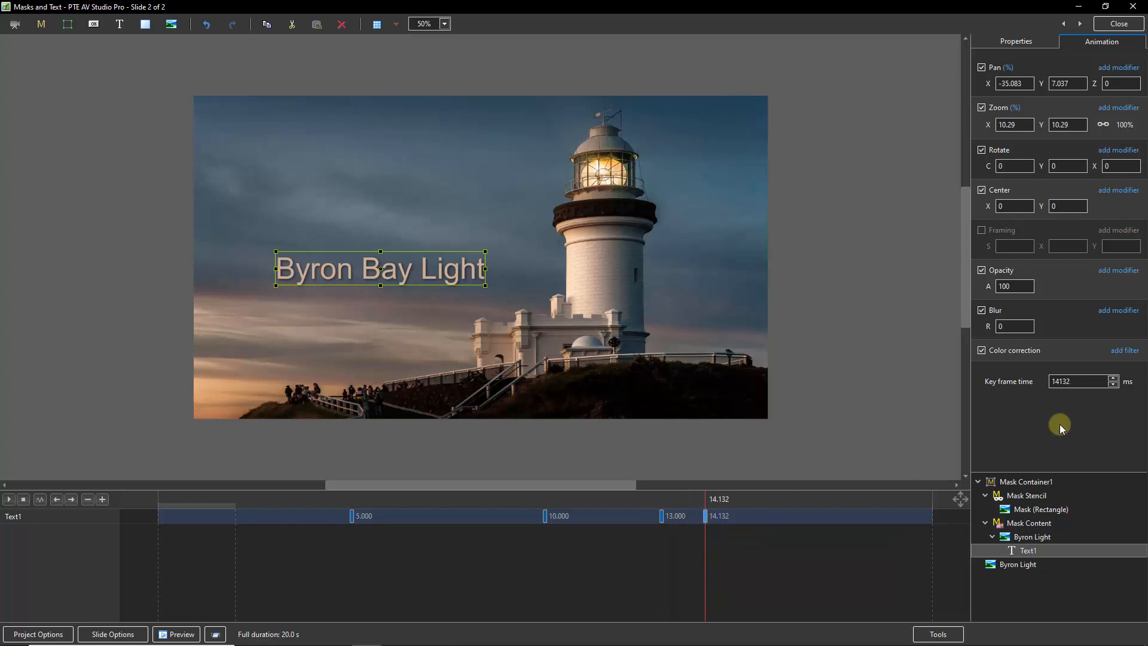
pyautogui.doubleClick(1063, 381)
pyautogui.write('14000')
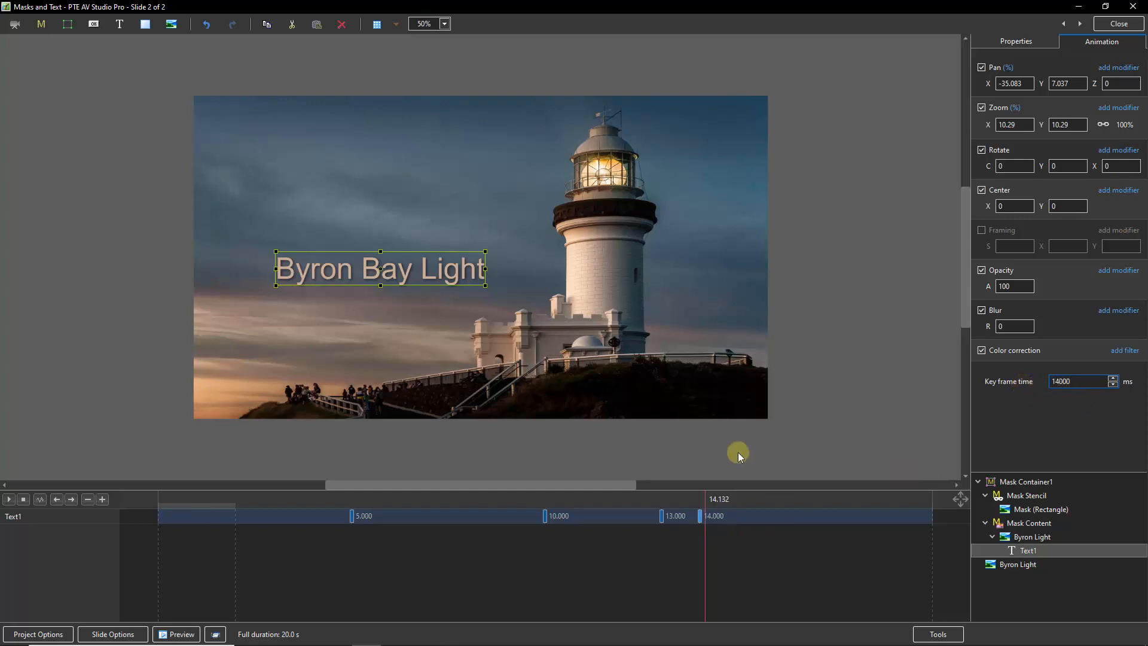
# Set the text's opacity to 0 at the 14-second key frame so it fades out.
pyautogui.click(700, 515)
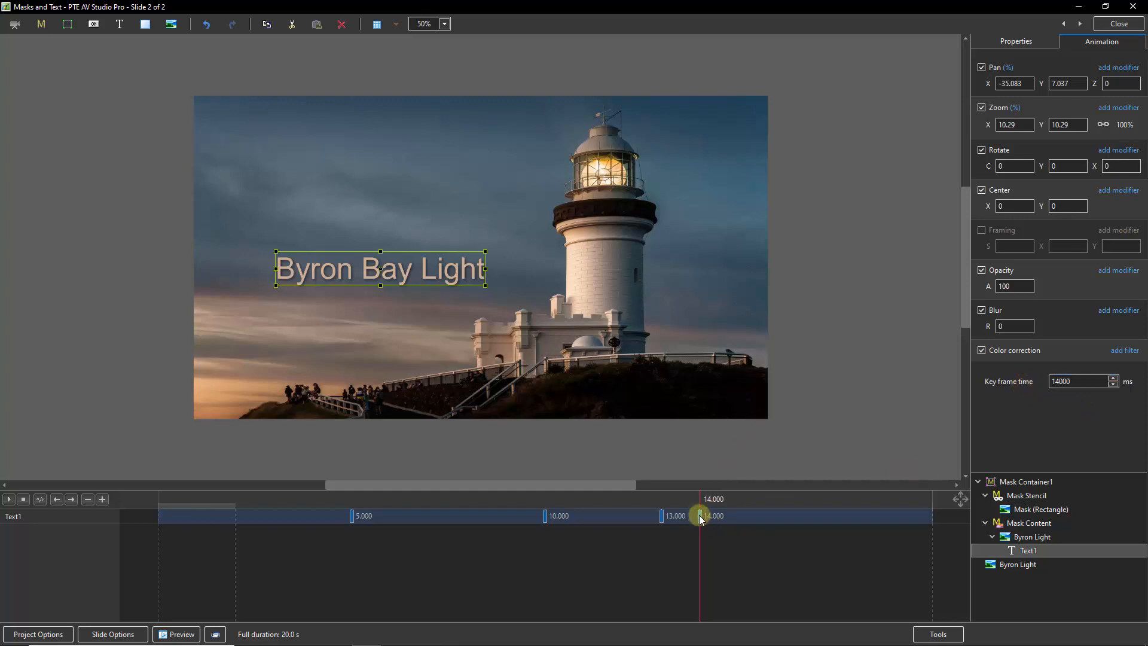
pyautogui.rightClick(988, 287)
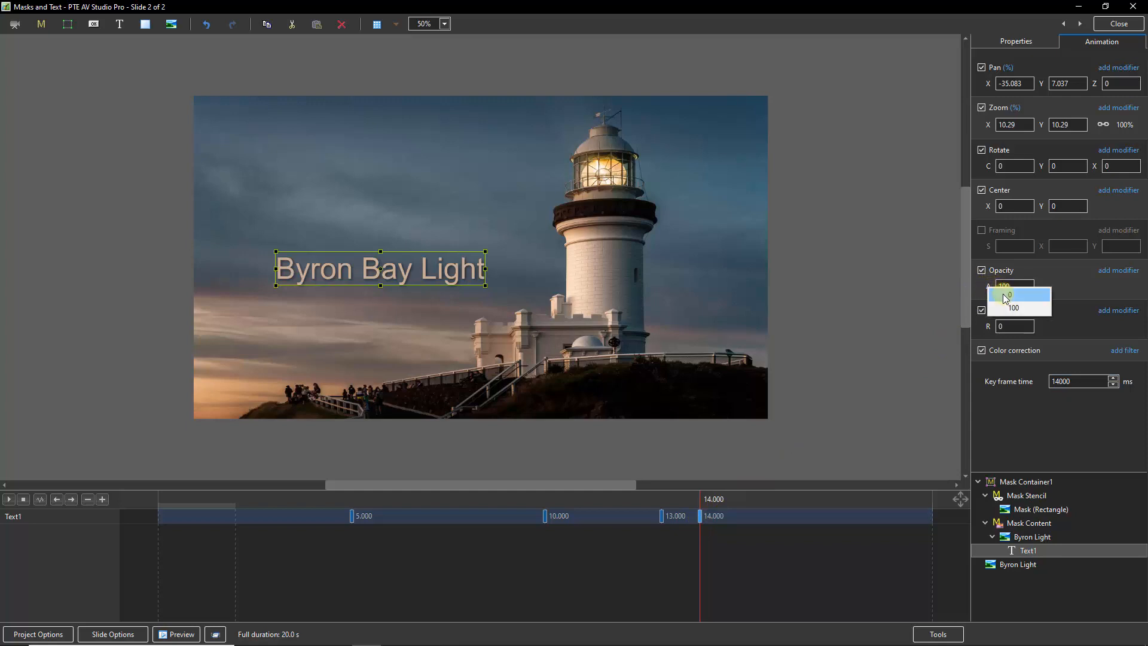
pyautogui.click(1006, 297)
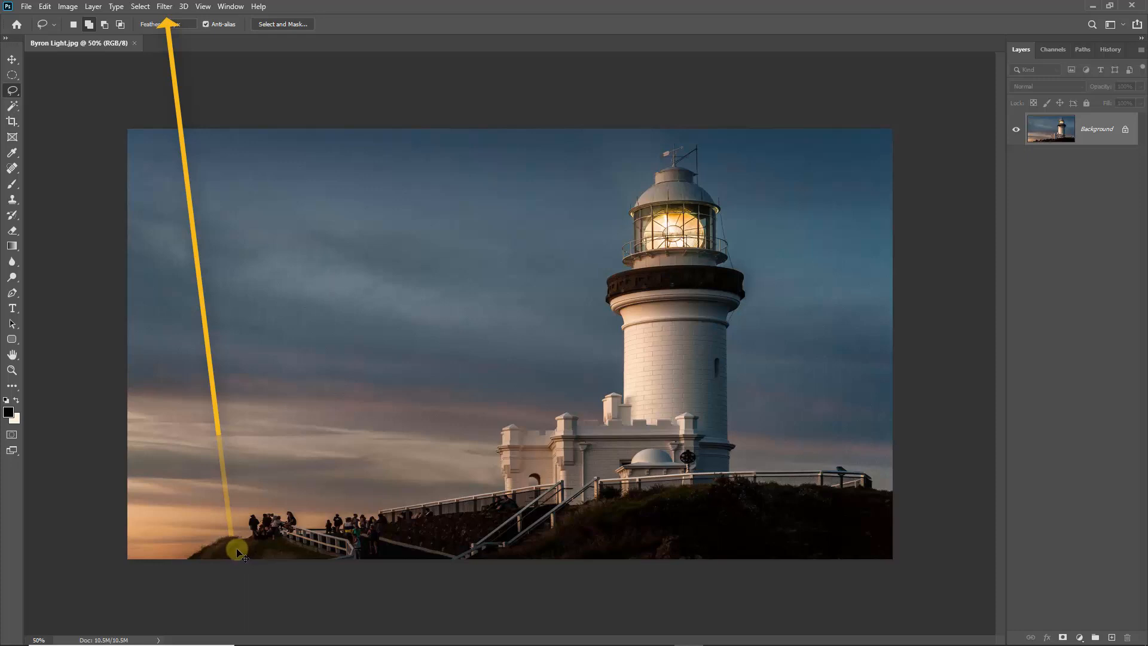
# Start a Lens Flare on the lighthouse photo, compare the lens types, and choose 50-300mm Zoom.
pyautogui.click(165, 7)
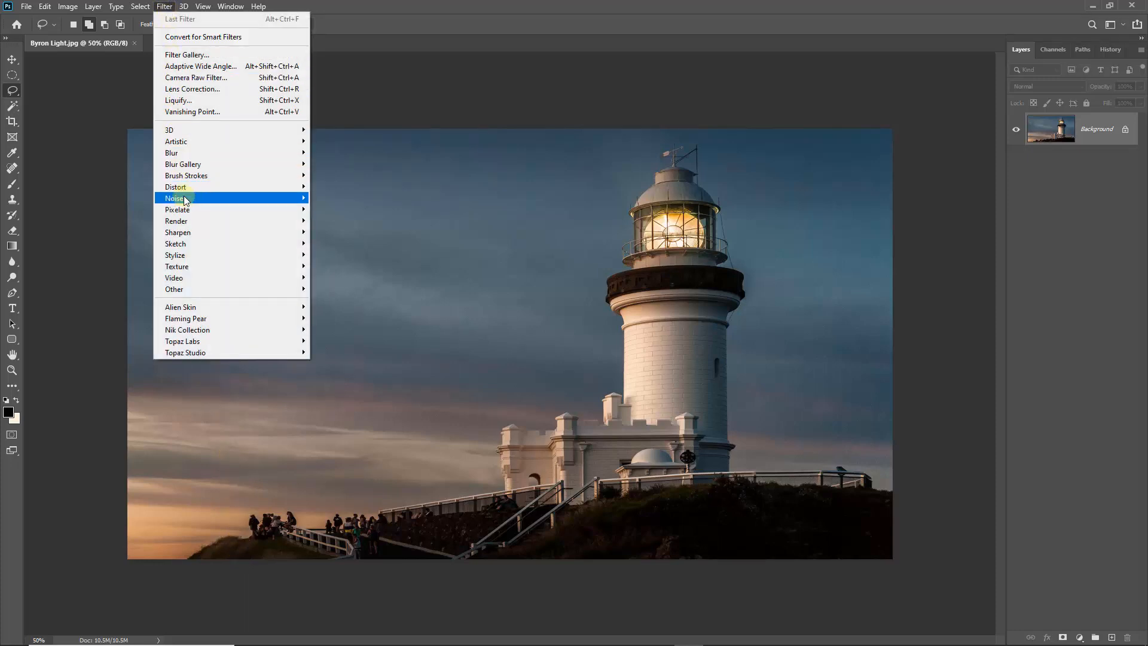
pyautogui.moveTo(225, 222)
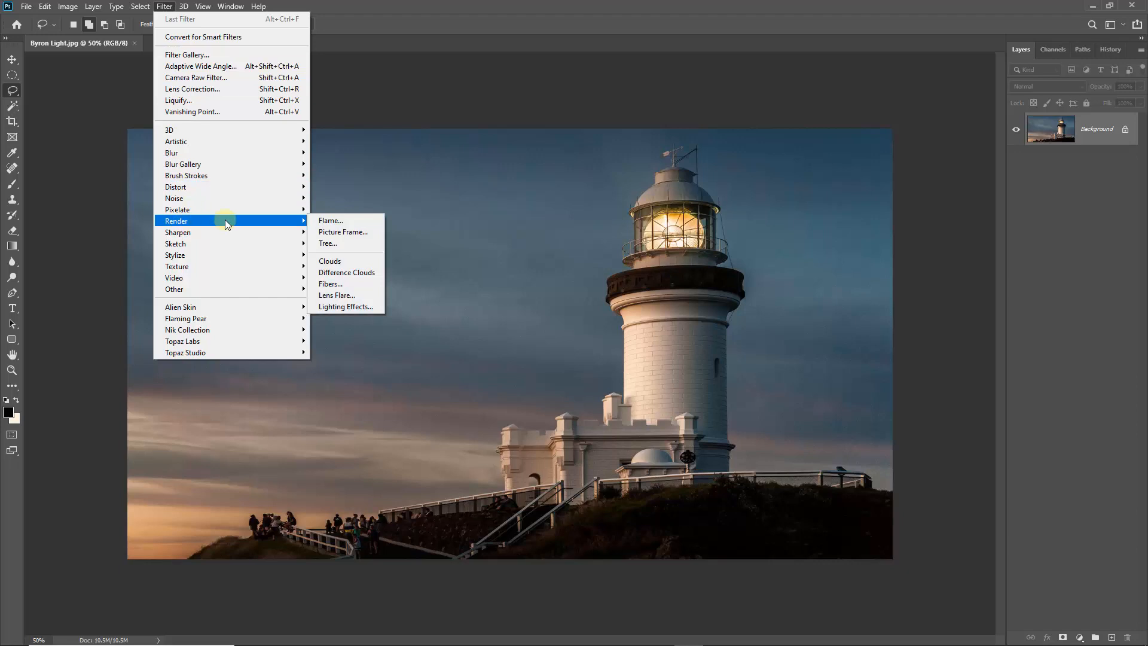
pyautogui.click(338, 295)
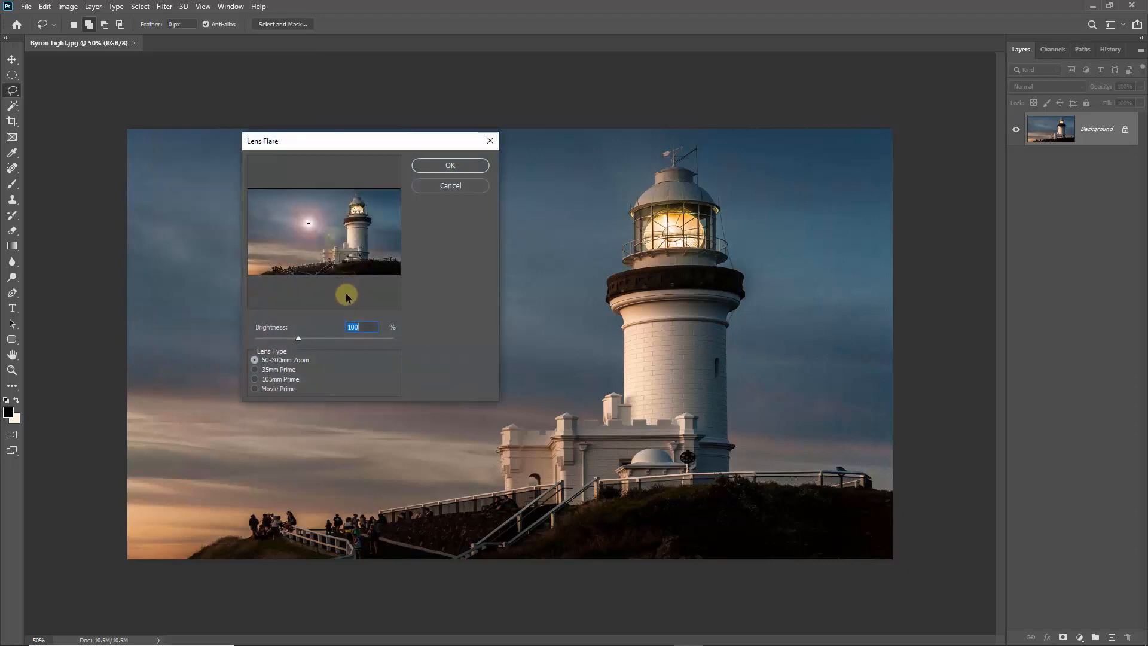
pyautogui.click(255, 370)
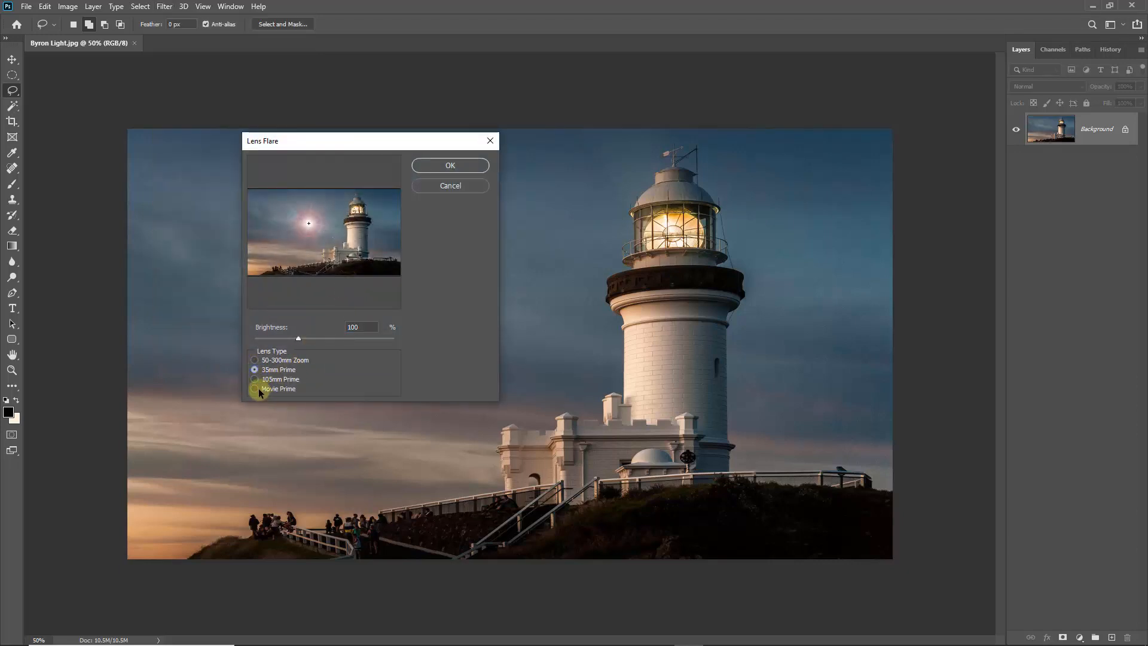
pyautogui.click(254, 379)
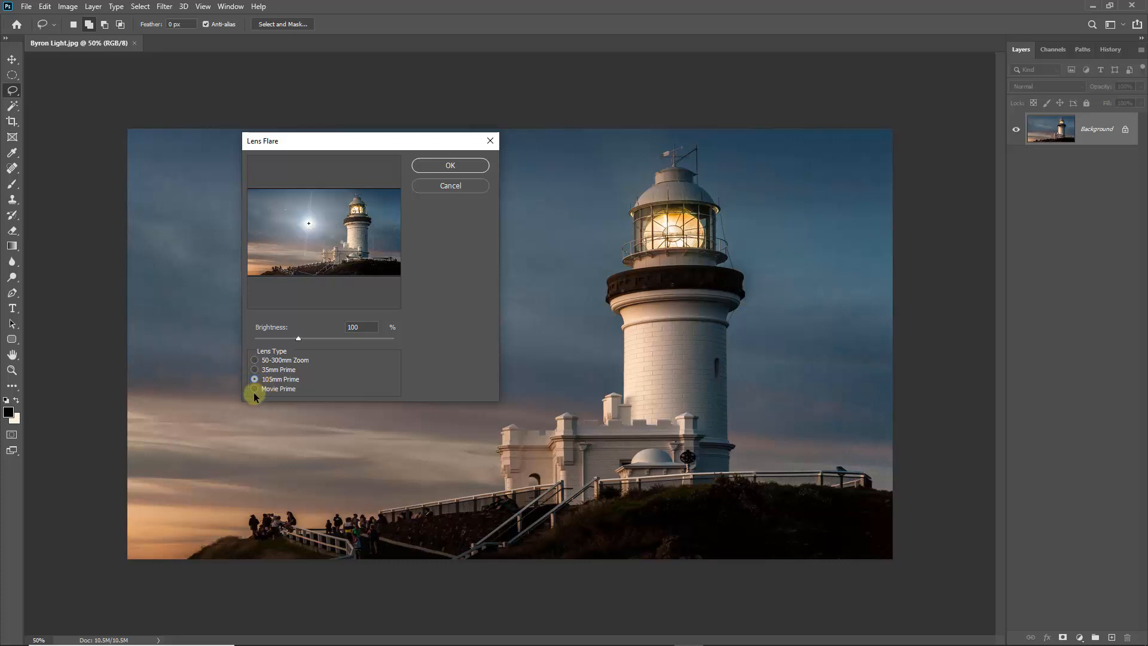
pyautogui.click(256, 390)
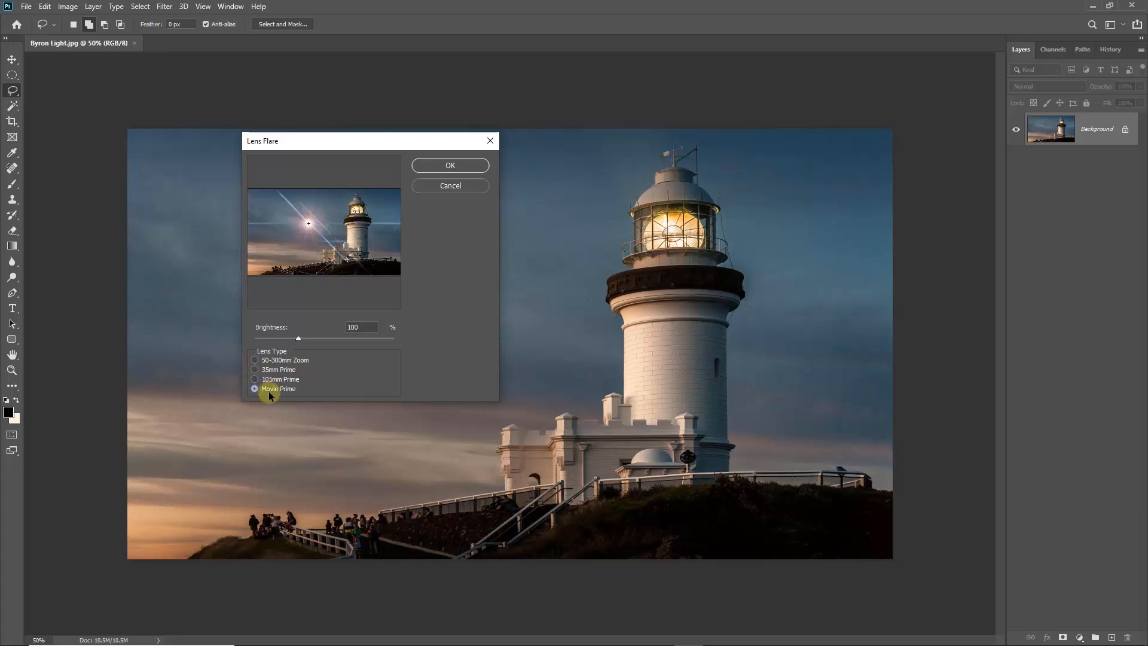
pyautogui.click(254, 361)
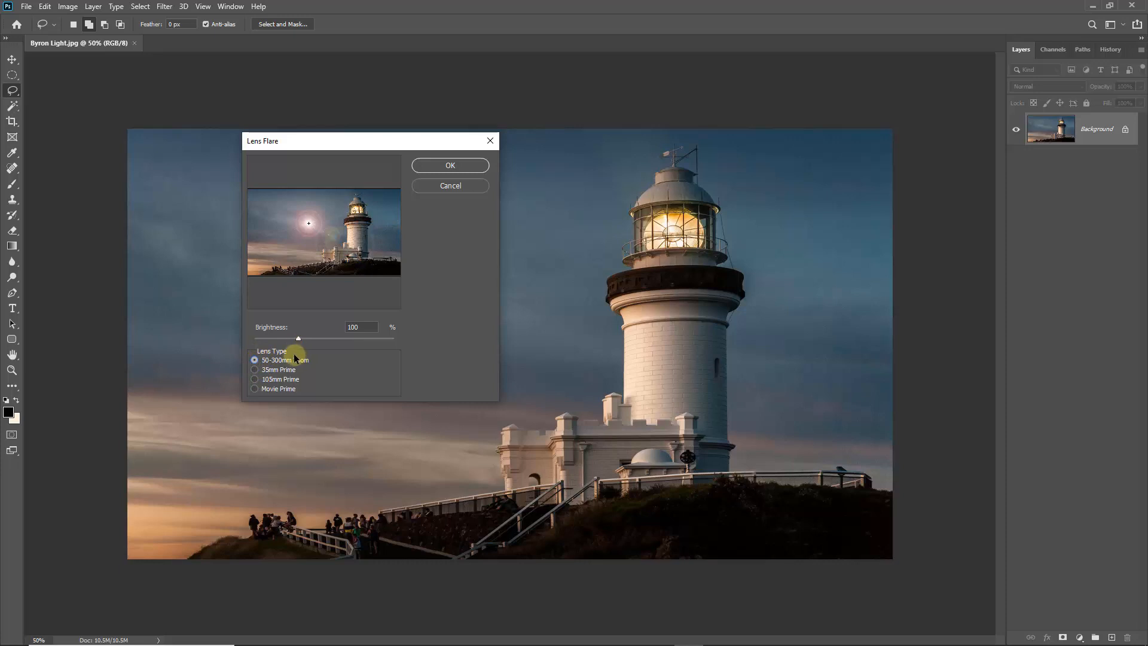
# Center the flare on the lighthouse lantern, raise its brightness to about 118%, and apply the filter.
pyautogui.moveTo(298, 339)
pyautogui.mouseDown()
pyautogui.moveTo(356, 341)
pyautogui.moveTo(302, 343)
pyautogui.mouseUp()
pyautogui.click(307, 222)
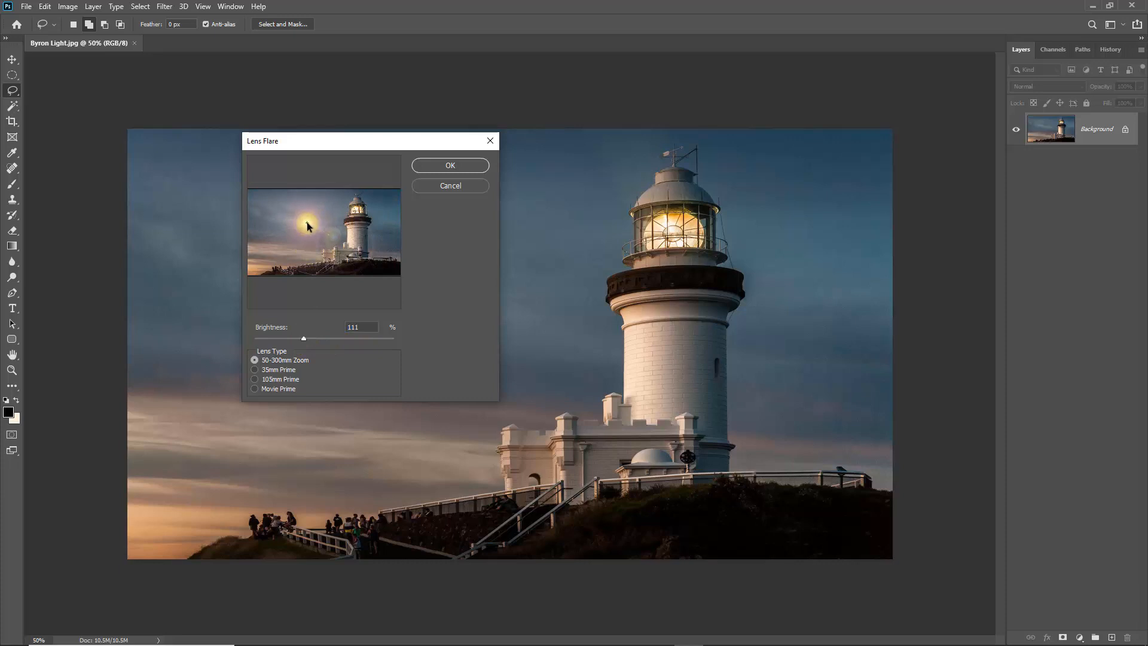
pyautogui.moveTo(307, 222); pyautogui.dragTo(355, 210)
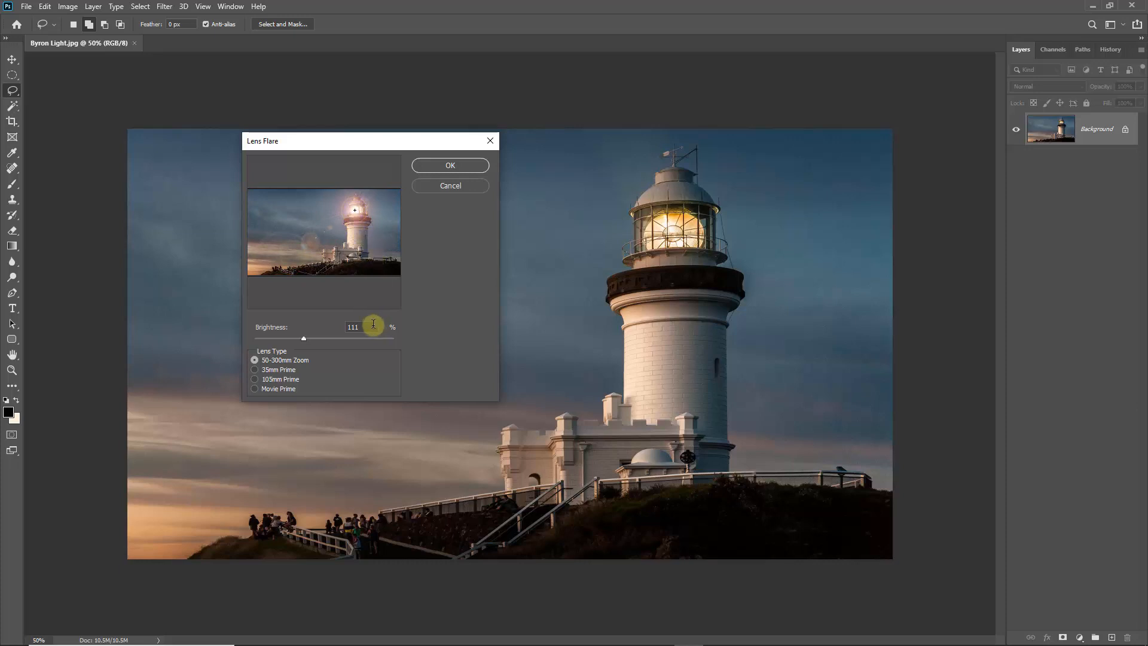
pyautogui.moveTo(303, 340); pyautogui.dragTo(306, 344)
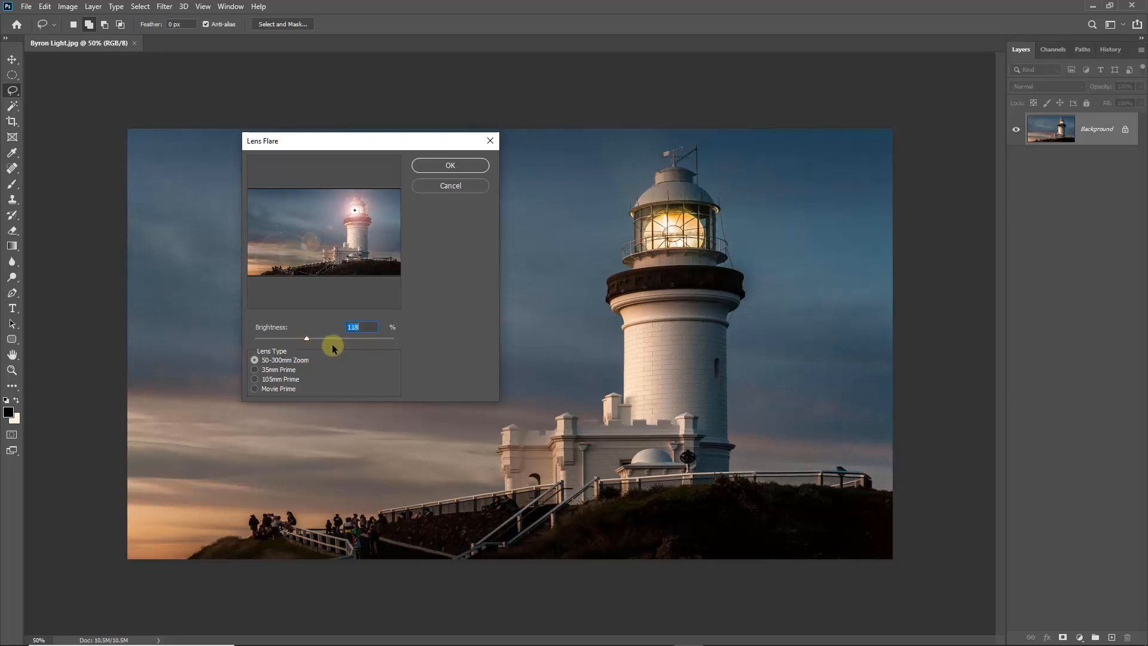
pyautogui.click(450, 166)
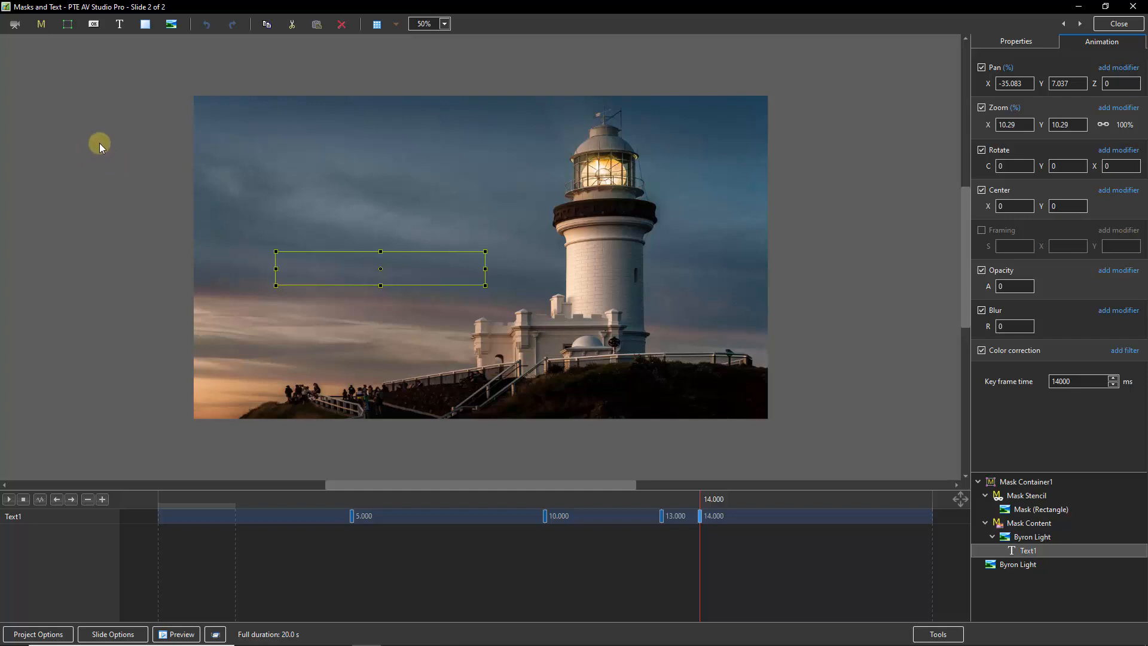
# In PTE AV Studio, add the Byron Light flare image as a separate top-level object and set its opacity to 0.
pyautogui.click(97, 154)
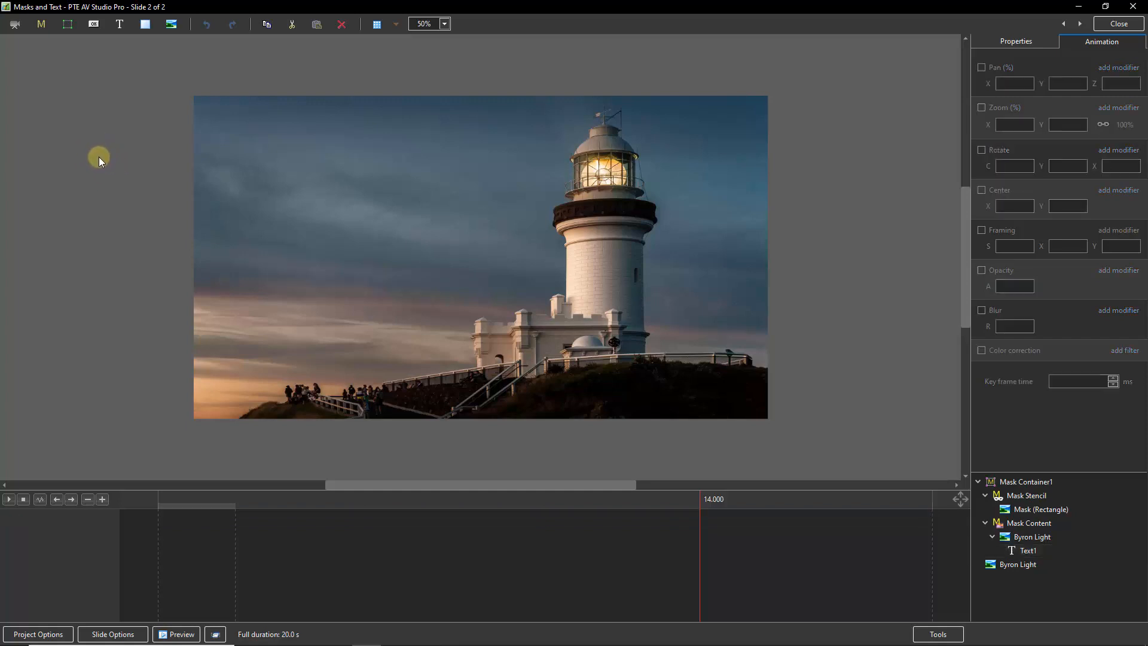
pyautogui.click(171, 24)
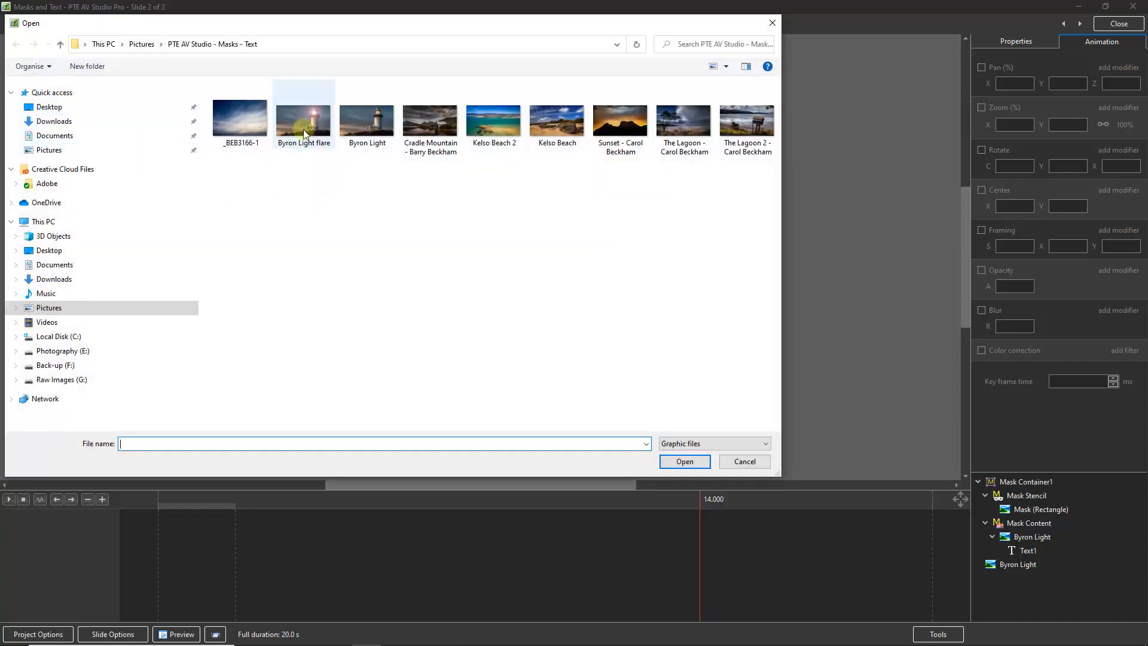
pyautogui.click(304, 122)
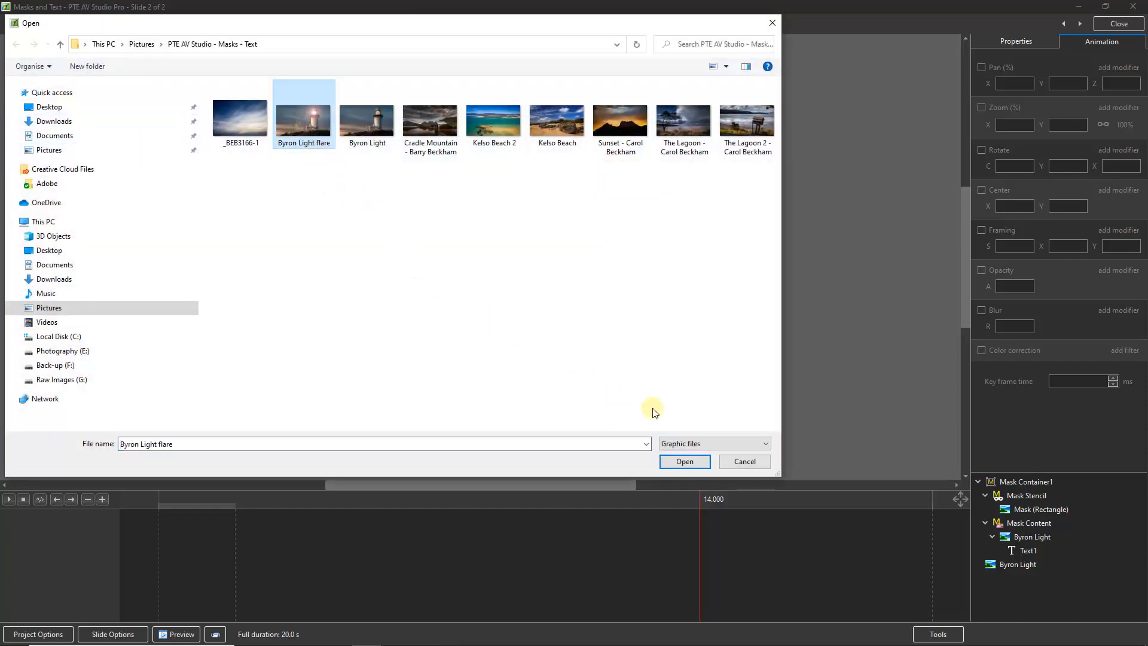
pyautogui.click(685, 464)
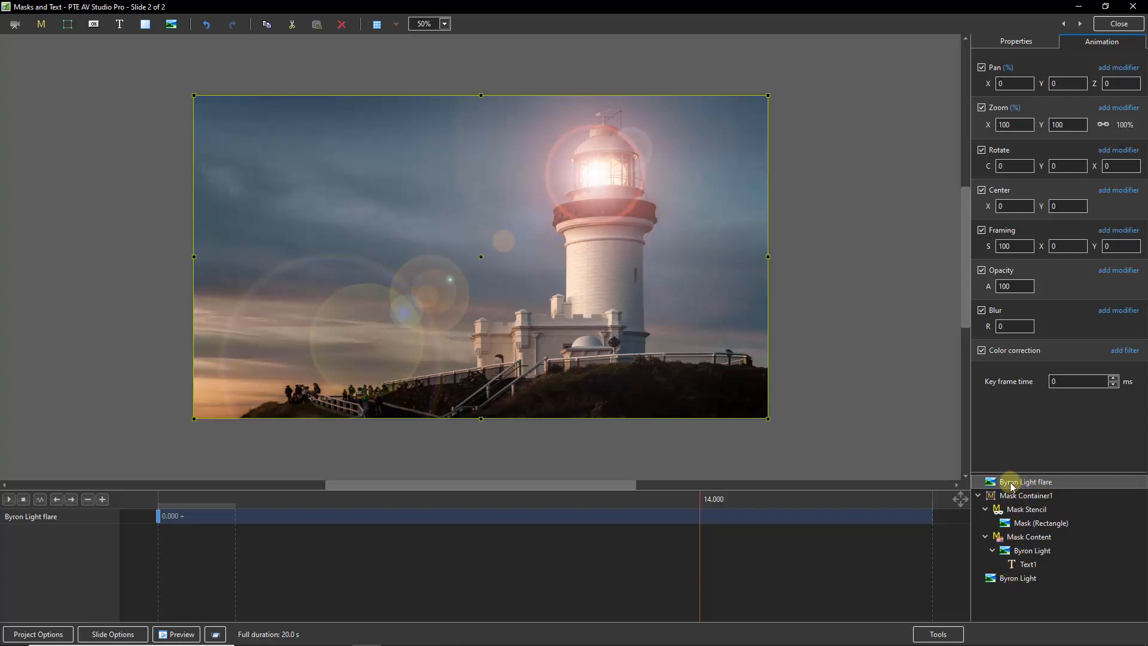
pyautogui.click(989, 287)
pyautogui.click(1010, 293)
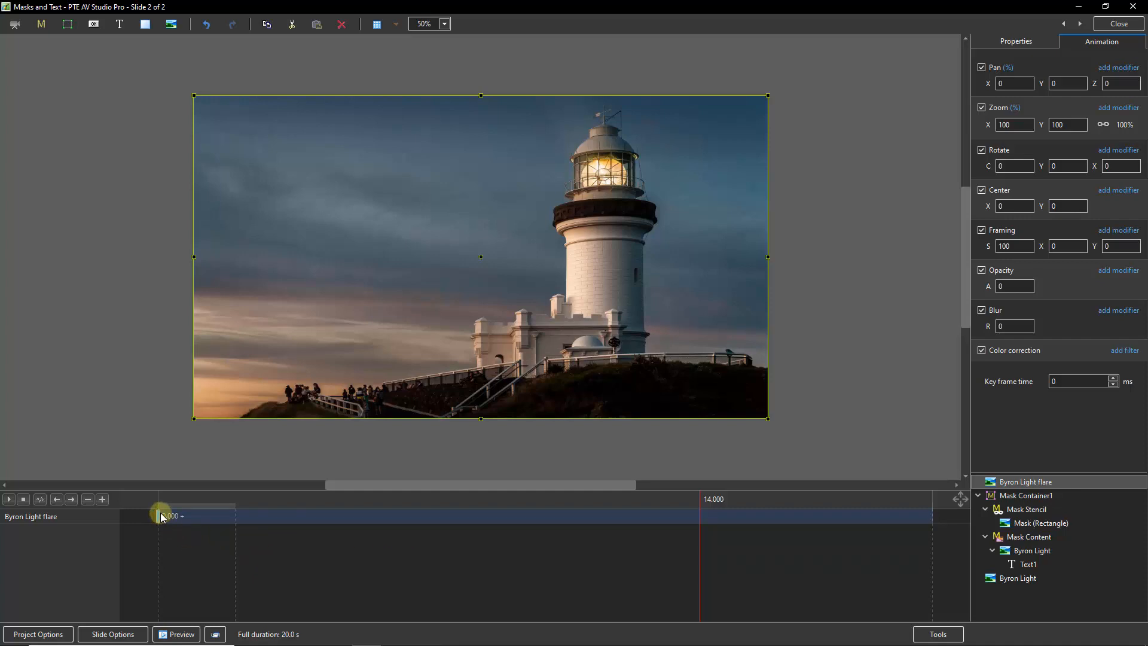
# Move the flare image's key frame to about 3120 ms and clone it twice.
pyautogui.moveTo(159, 516); pyautogui.dragTo(279, 516)
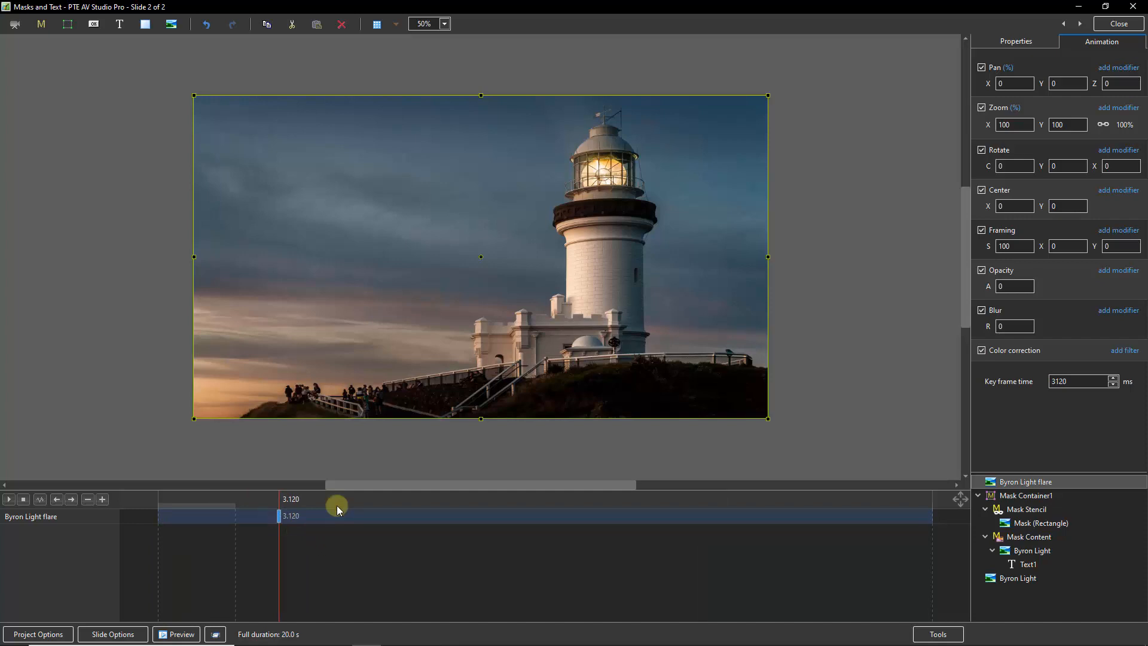
pyautogui.hotkey('ctrl', 'k')
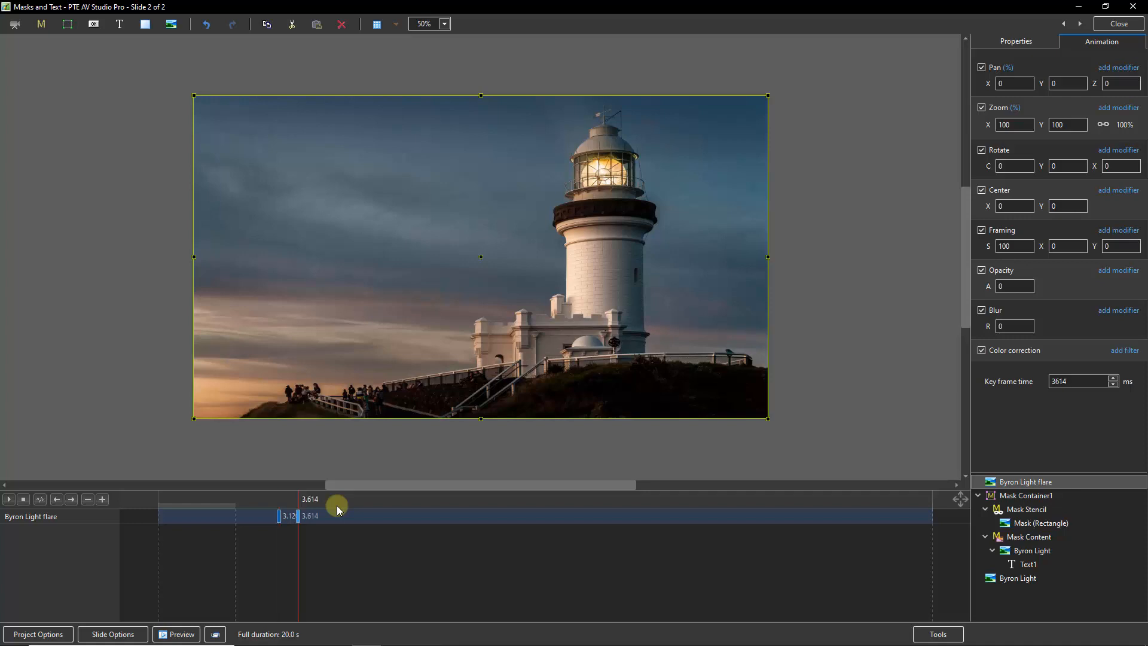
pyautogui.hotkey('ctrl', 'k')
# Show the text's key frames alongside the flare's and shift all three flare key frames so the last aligns with the text's 5000 ms key frame.
pyautogui.keyDown('ctrl'); pyautogui.click(1026, 565); pyautogui.keyUp('ctrl')
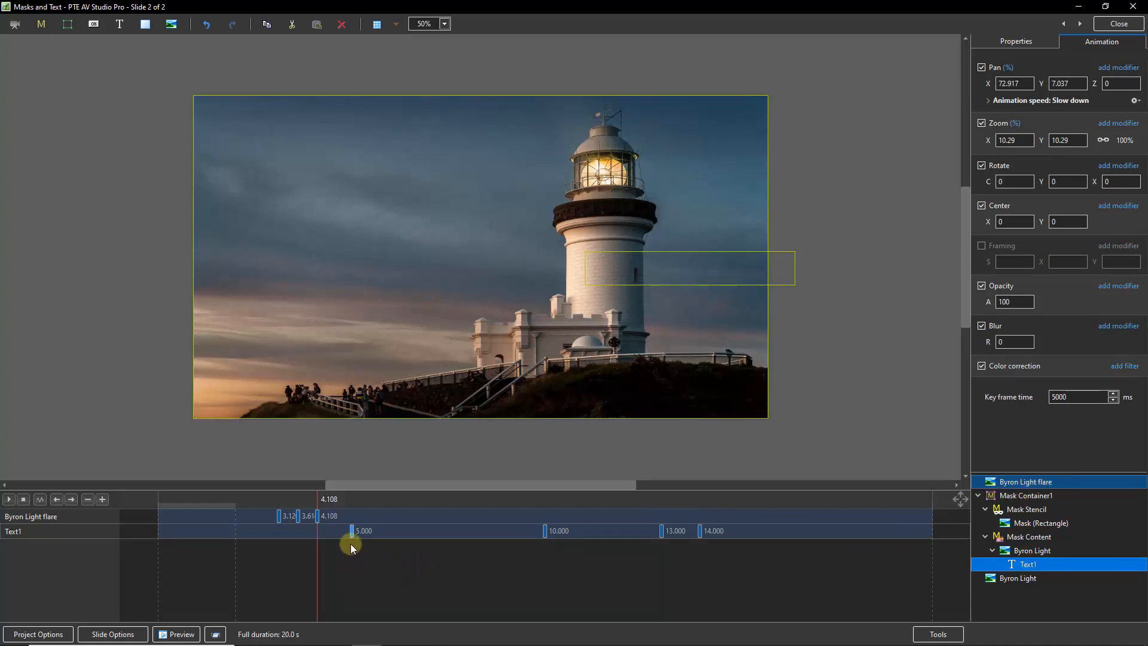
pyautogui.click(279, 518)
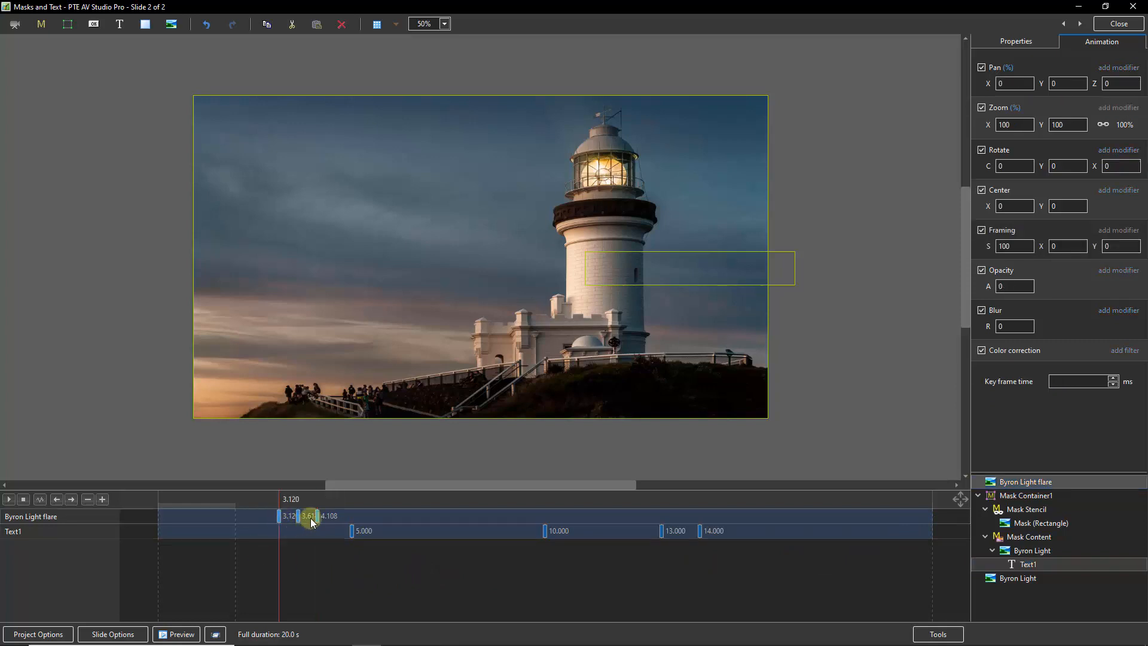
pyautogui.moveTo(319, 518)
pyautogui.mouseDown()
pyautogui.moveTo(374, 518)
pyautogui.moveTo(338, 526)
pyautogui.mouseUp()
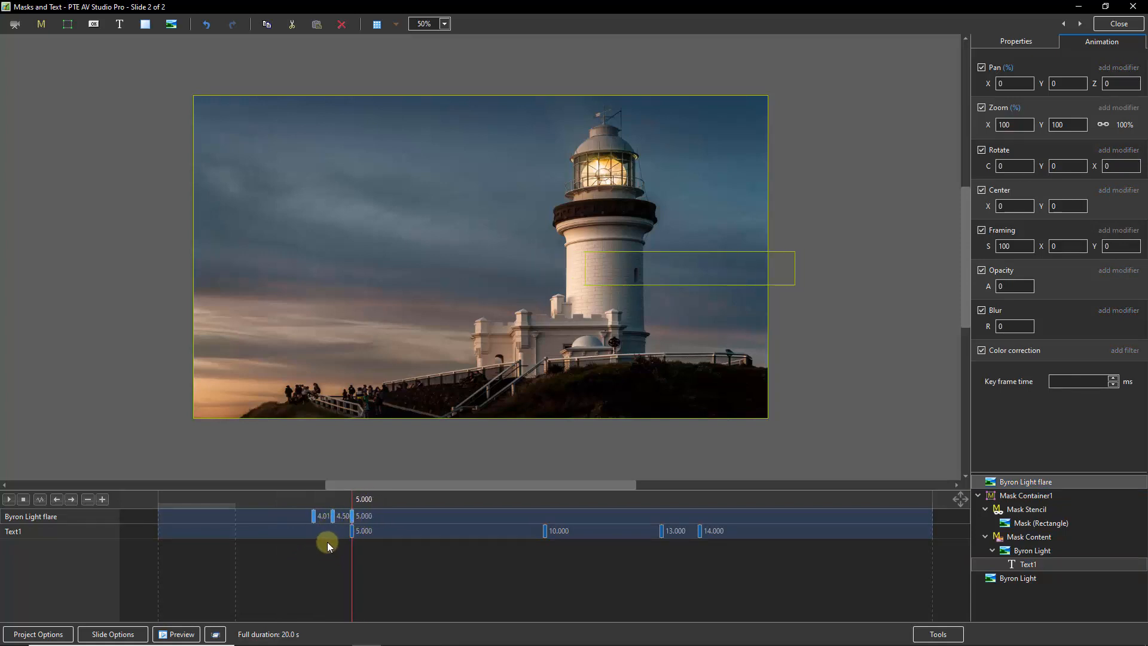
# Spread the flare's key frames apart by moving the last to about 5622 ms and the first to about 3321 ms.
pyautogui.click(367, 556)
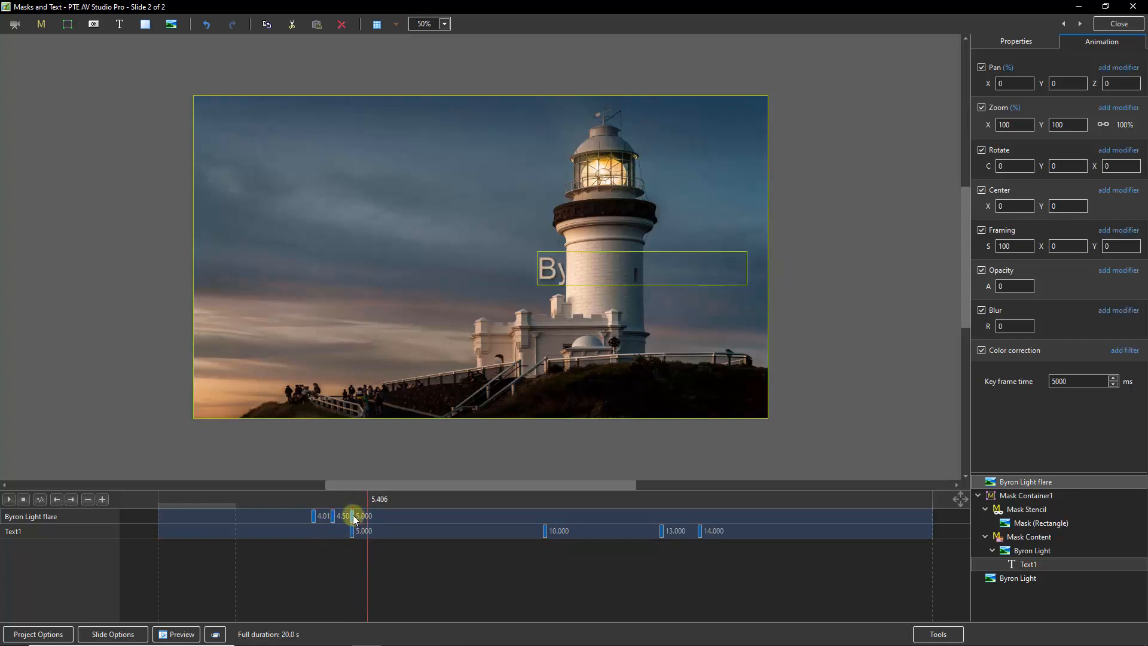
pyautogui.moveTo(354, 519); pyautogui.dragTo(286, 521)
pyautogui.click(314, 516)
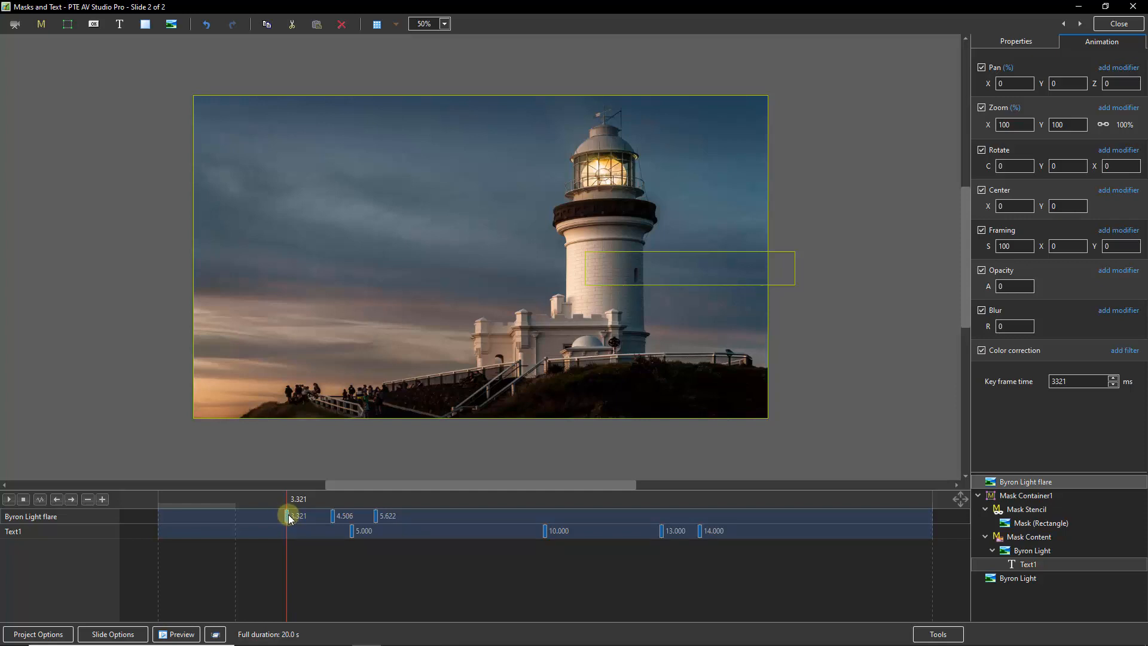
# Set the flare image's opacity to 100 at its middle key frame and check the last key frame.
pyautogui.click(333, 518)
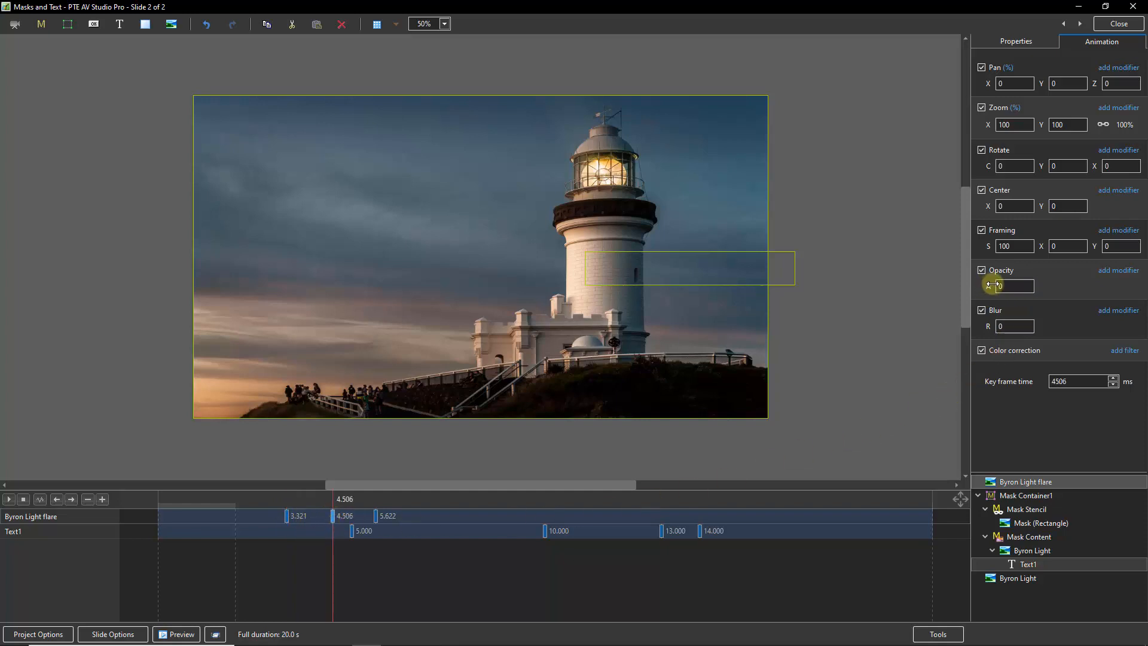
pyautogui.click(990, 287)
pyautogui.click(1015, 307)
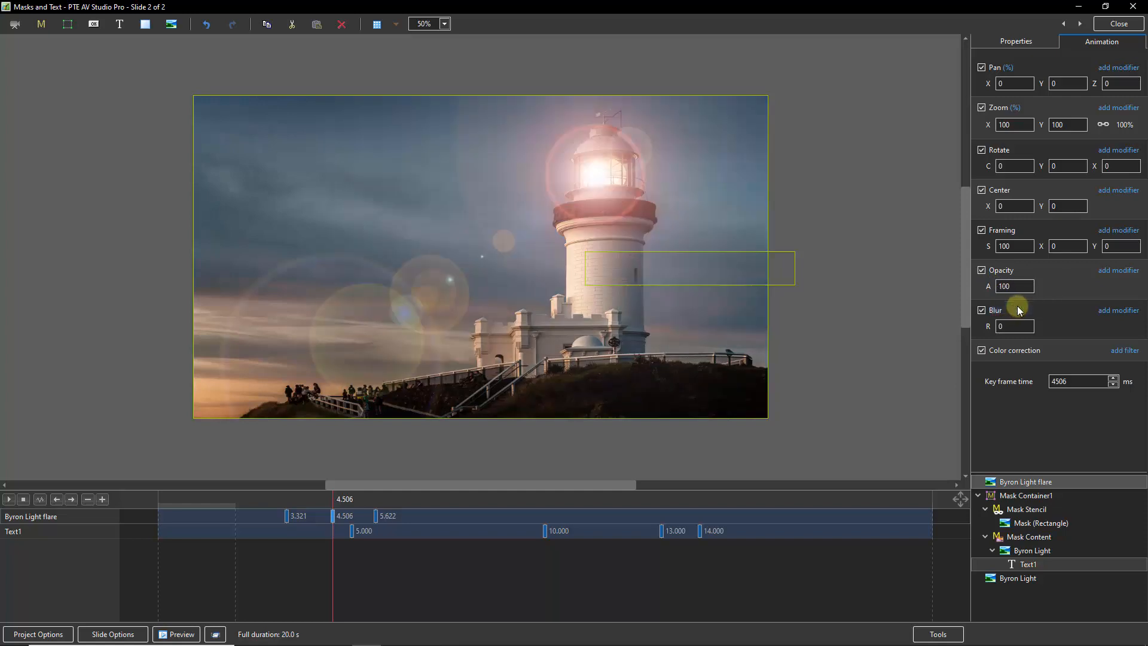
pyautogui.click(377, 517)
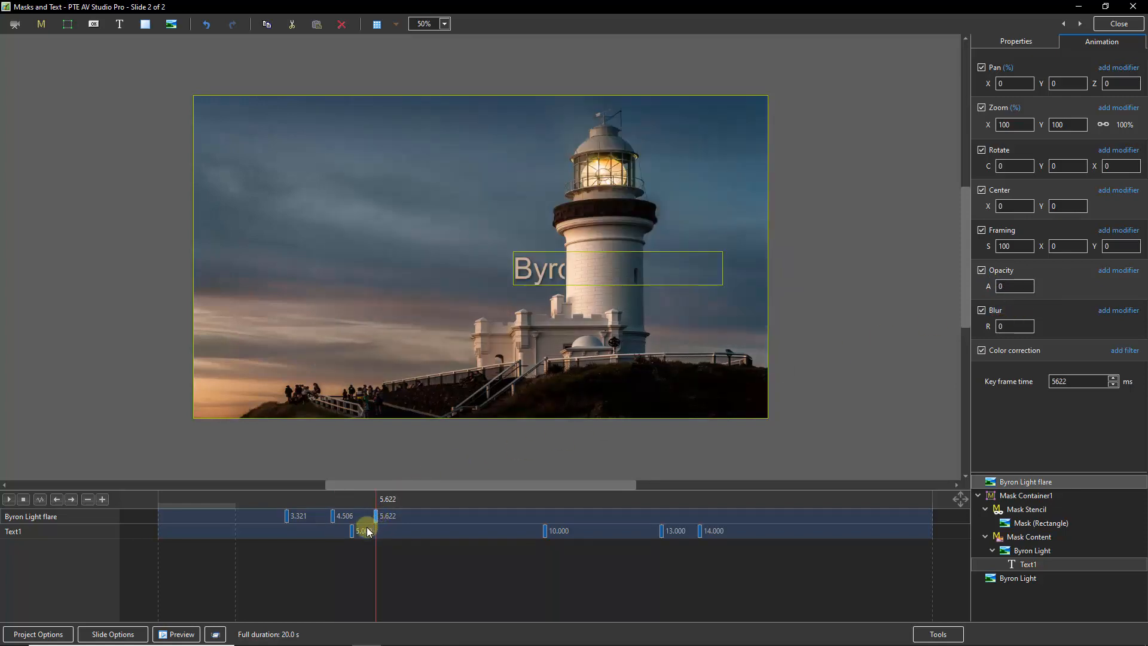
# Play the slide from the beginning to check the flare's timing against the text's movement, and stop the playback.
pyautogui.click(158, 544)
pyautogui.click(9, 500)
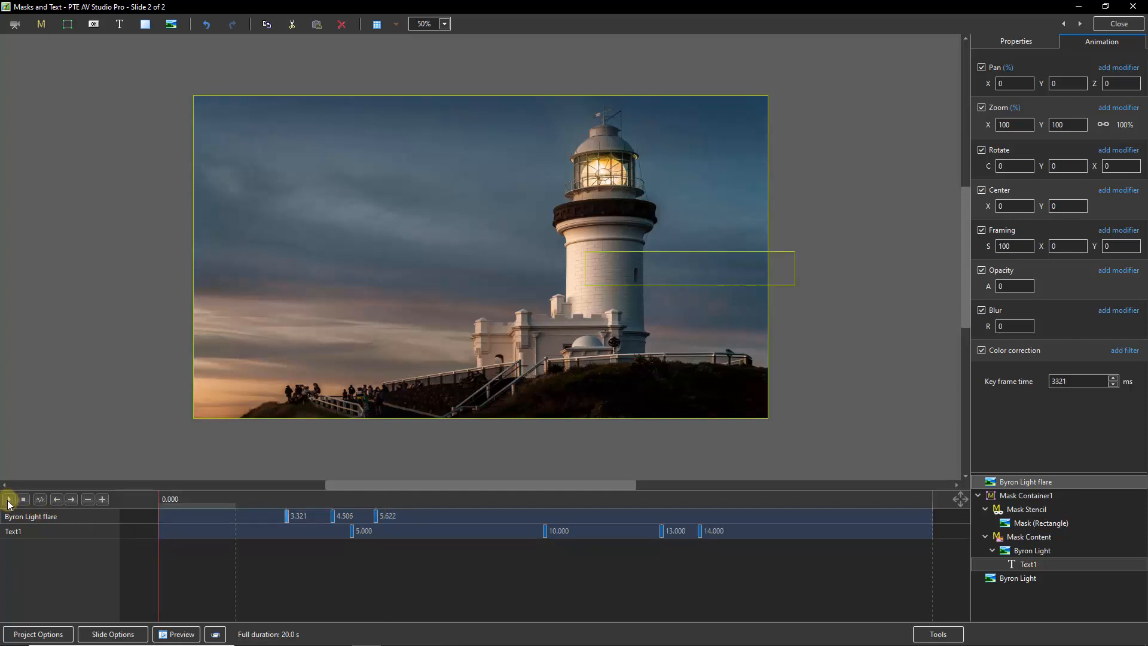
pyautogui.click(8, 500)
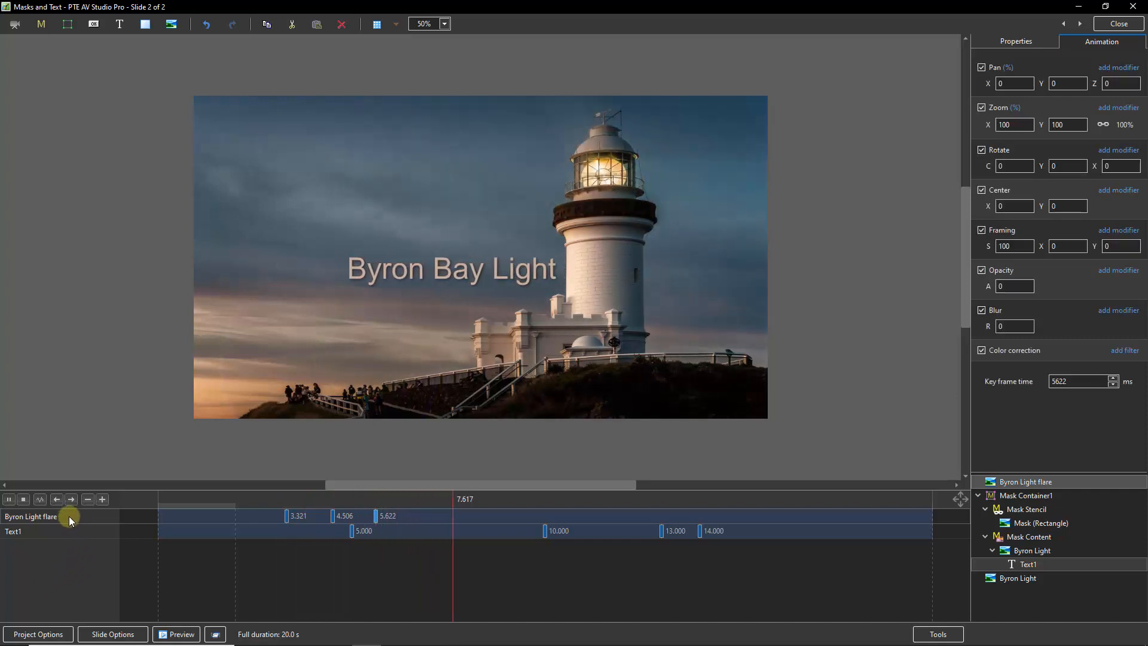
pyautogui.click(24, 500)
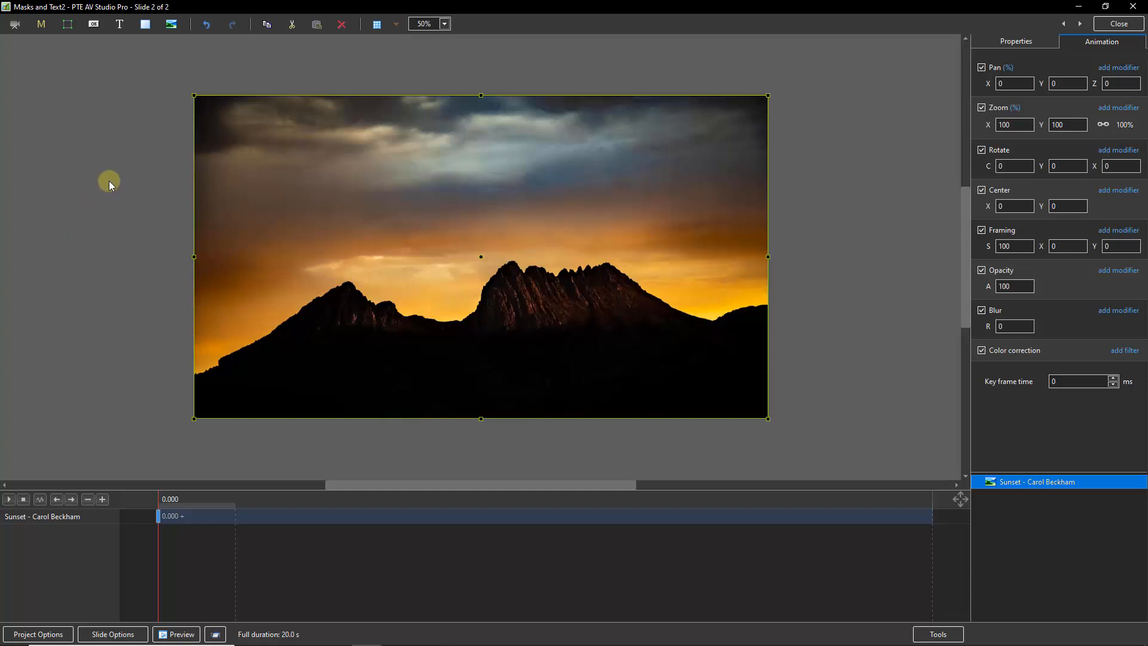
# Start a new mask template with nothing selected, using the Rectangle style, 0% width of blur and 0% corner radius.
pyautogui.click(105, 124)
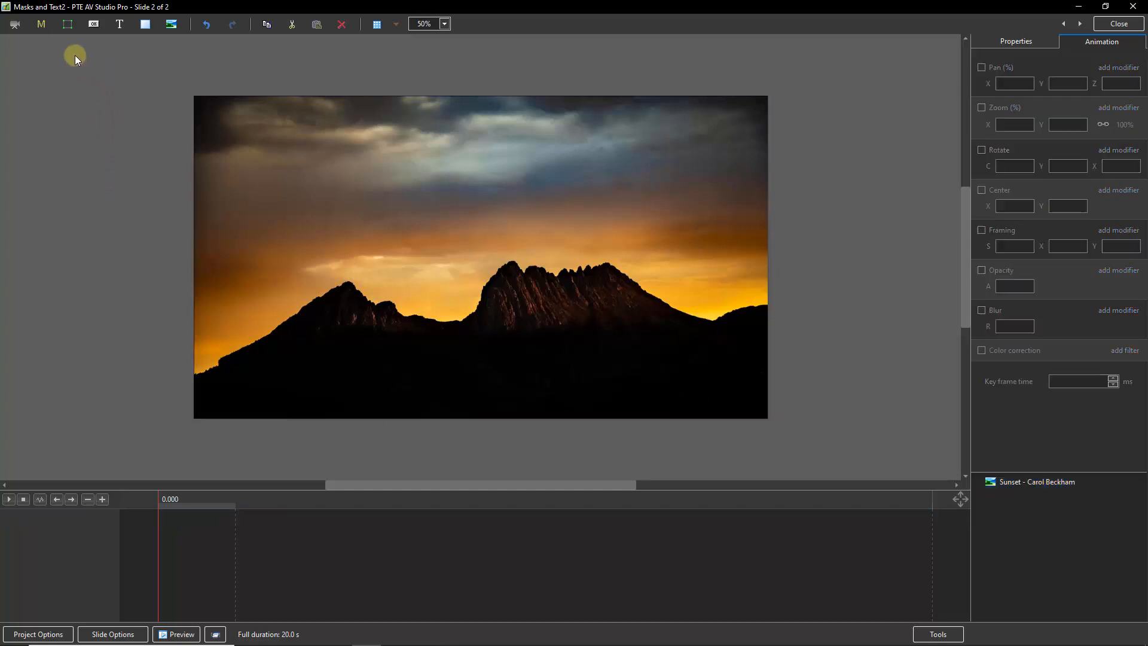
pyautogui.click(41, 24)
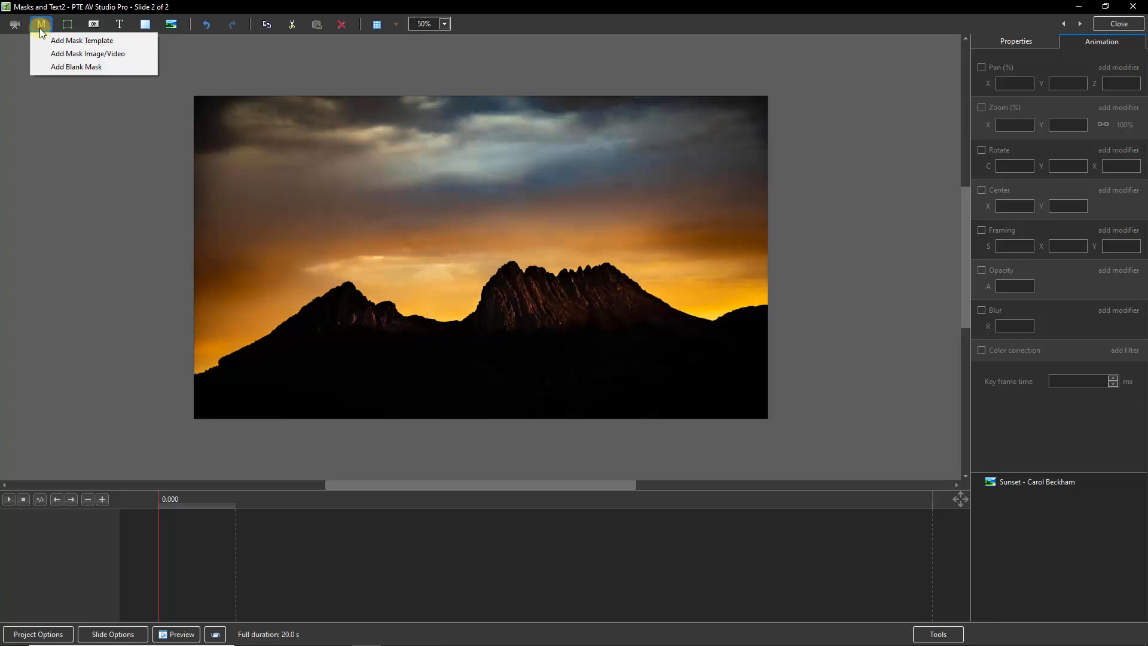
pyautogui.click(69, 41)
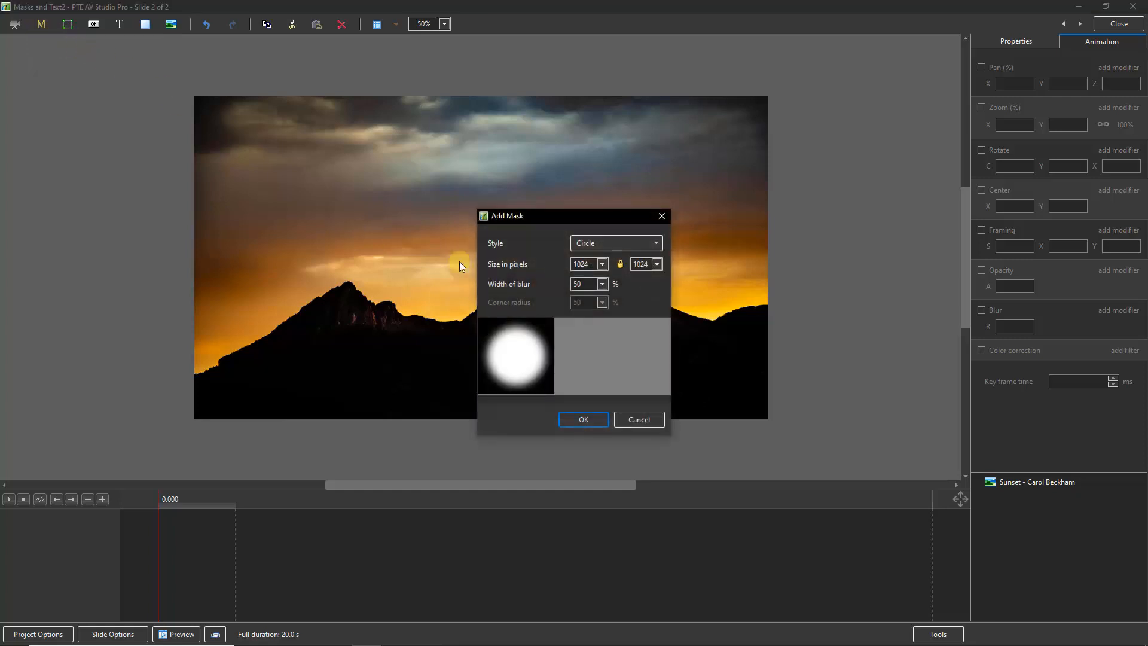
pyautogui.click(653, 244)
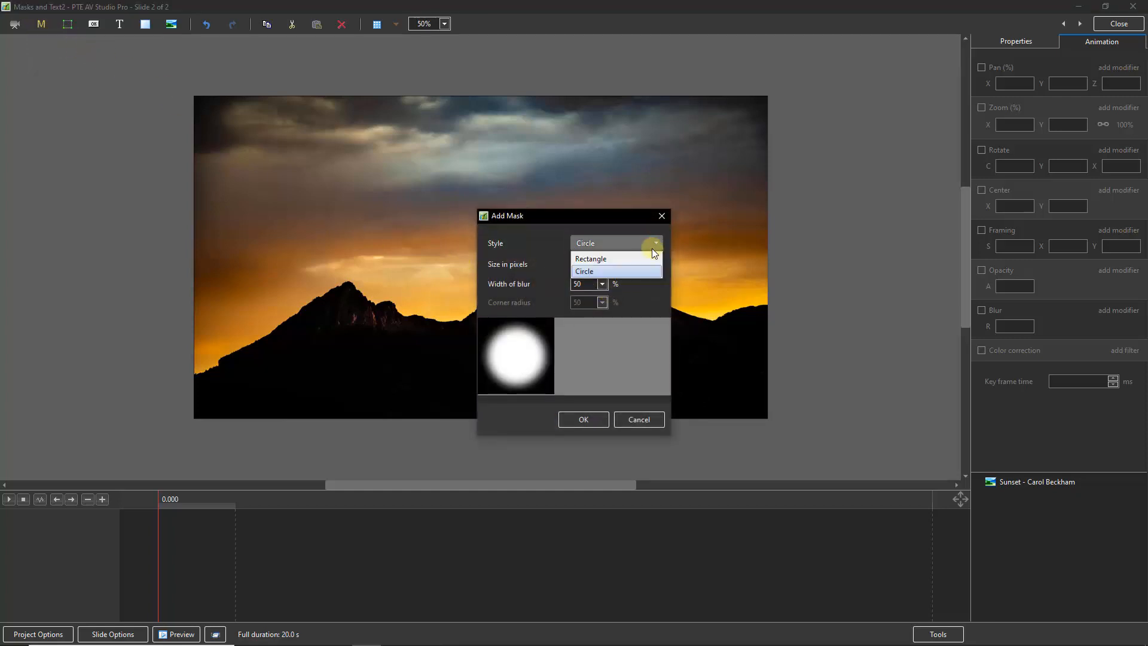
pyautogui.click(638, 258)
pyautogui.click(602, 284)
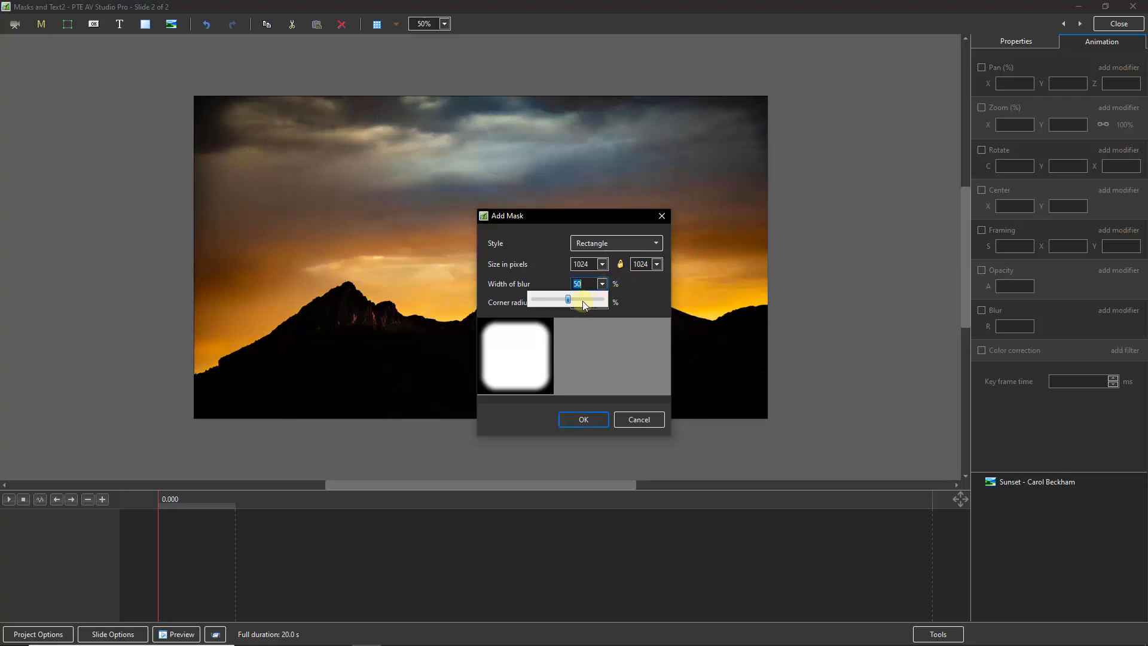
pyautogui.moveTo(585, 305); pyautogui.dragTo(503, 303)
pyautogui.click(646, 305)
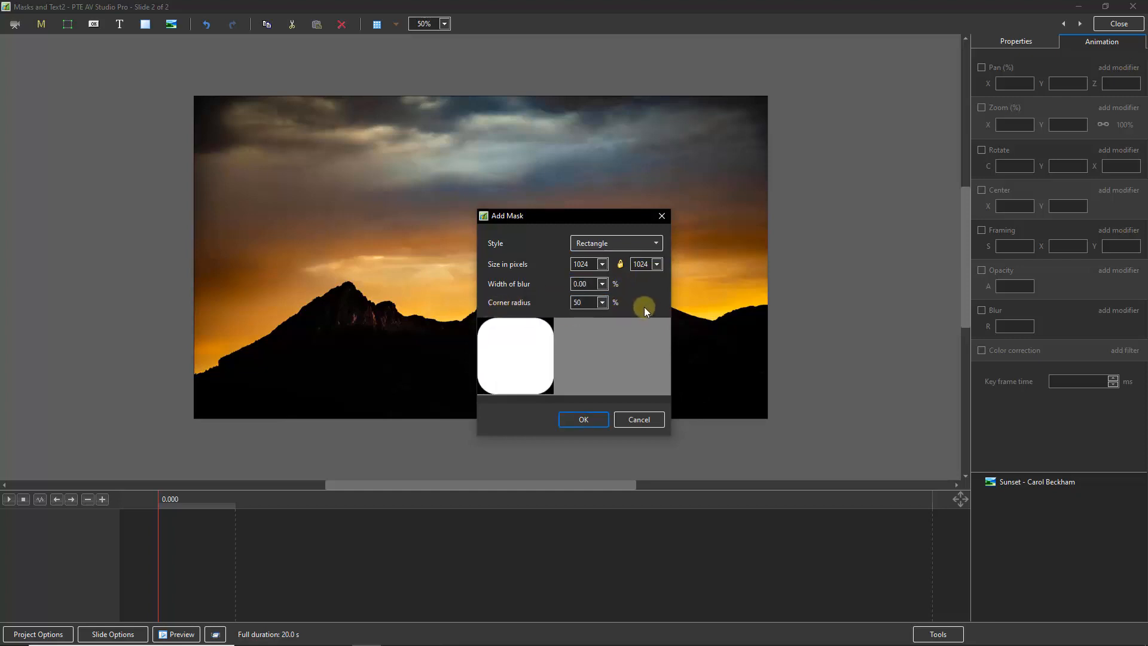
pyautogui.click(601, 303)
pyautogui.moveTo(572, 317); pyautogui.dragTo(507, 319)
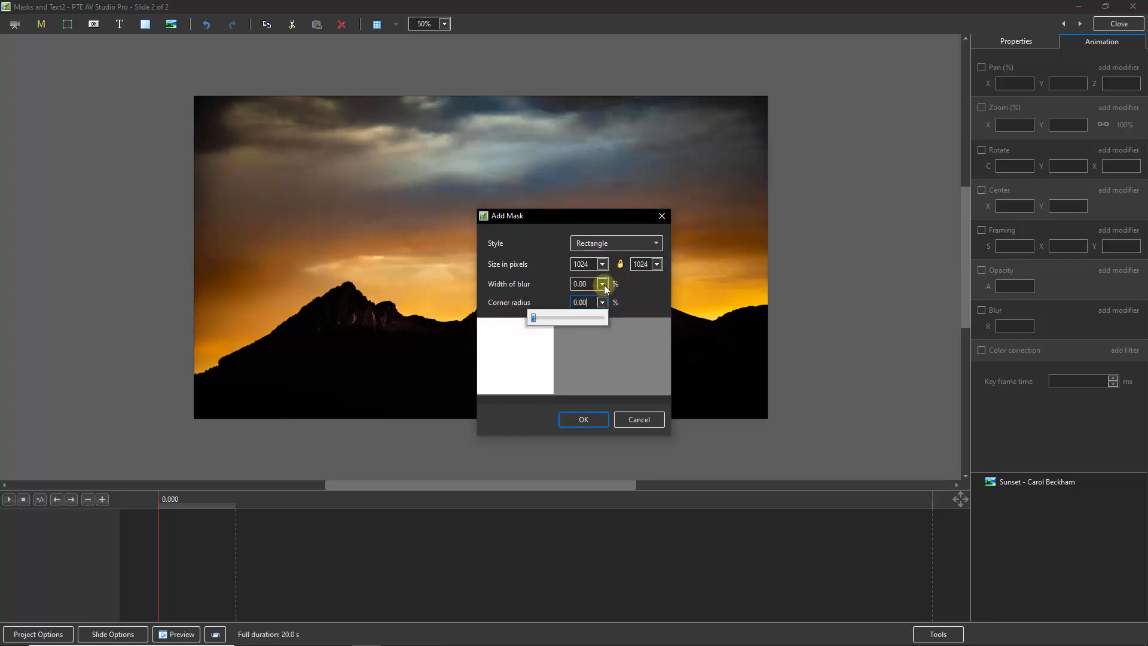
# Set the rectangle mask's size to 1920 by 1080 pixels and create it on the slide.
pyautogui.click(586, 264)
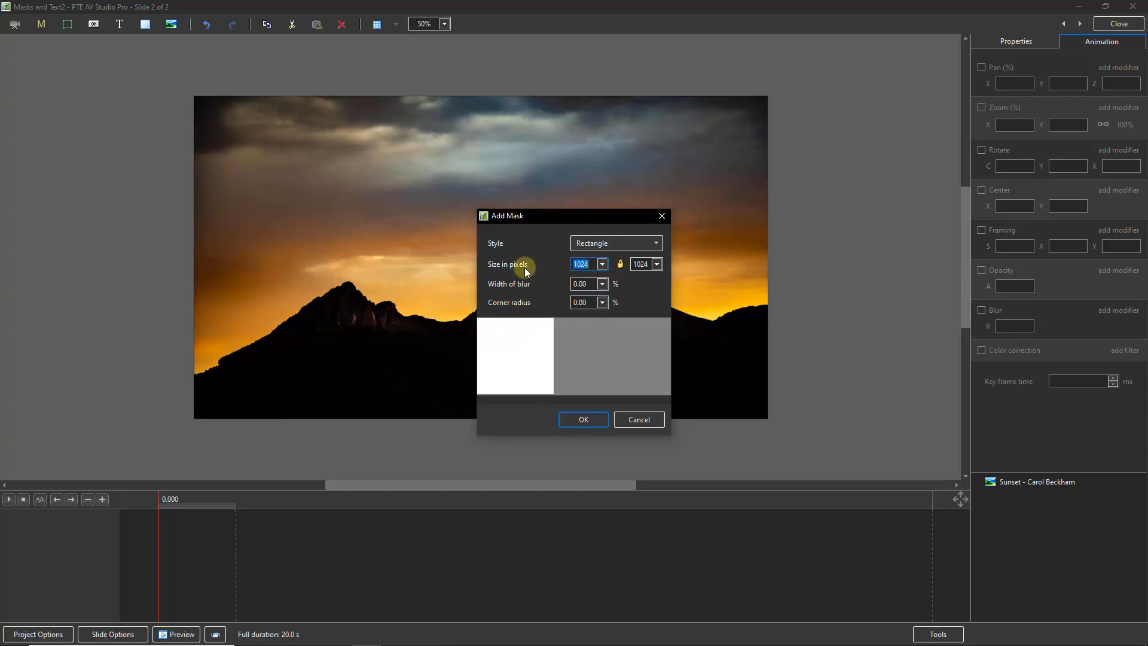
pyautogui.write('1920')
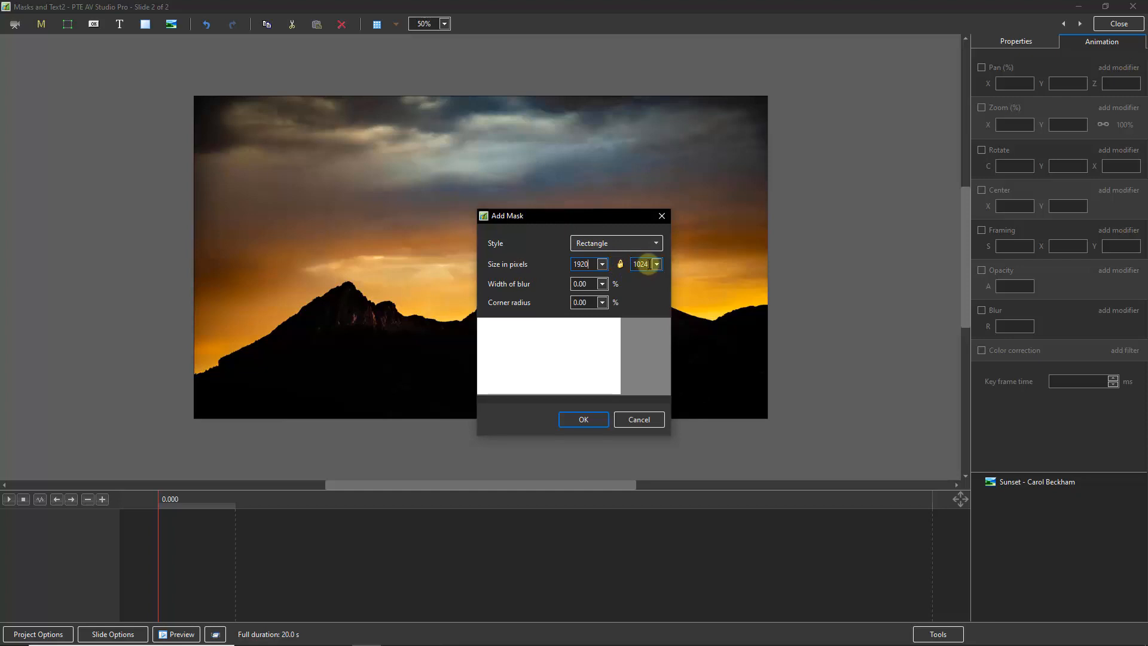
pyautogui.click(645, 263)
pyautogui.write('1080')
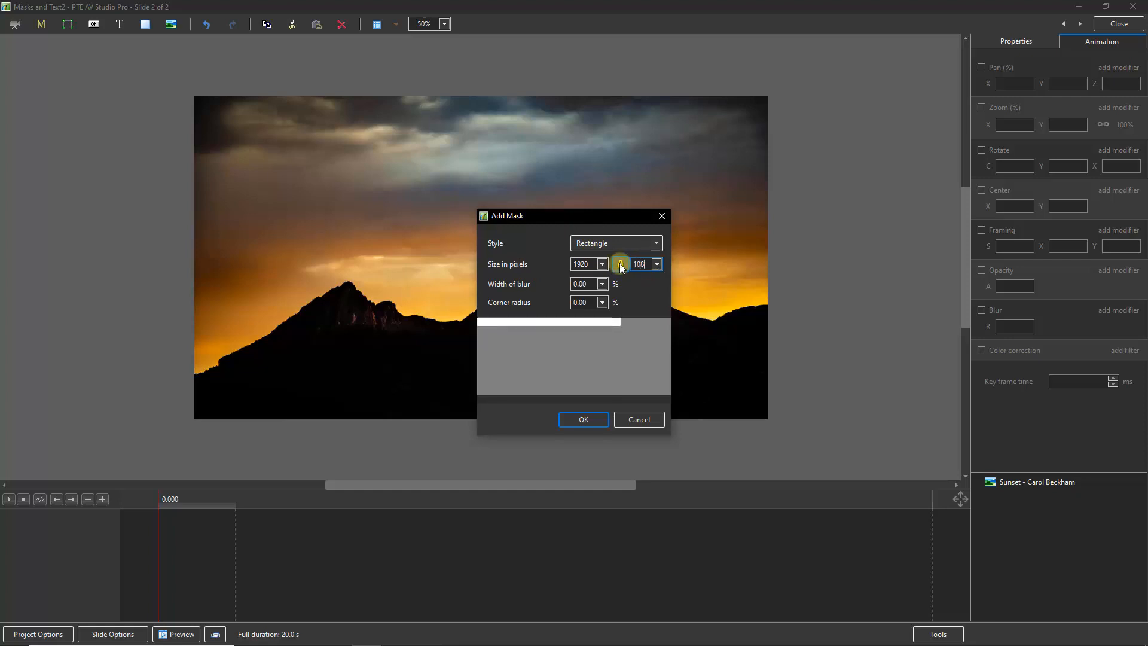
pyautogui.click(585, 420)
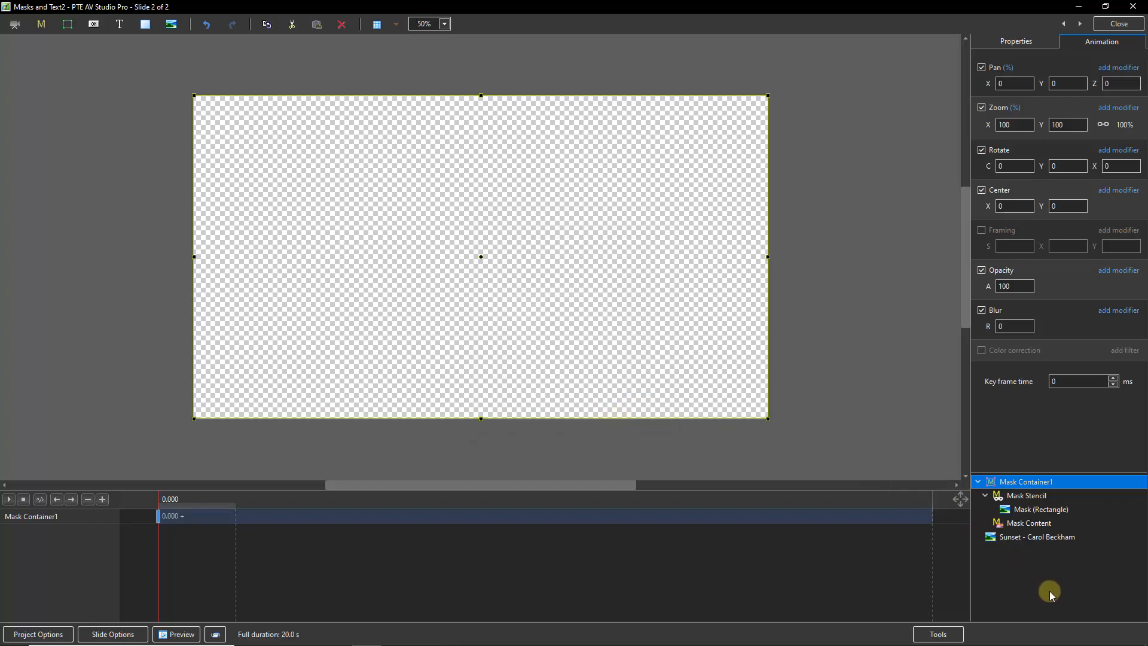
# Add the Sunset image inside the Mask Content of the new mask container.
pyautogui.click(1021, 527)
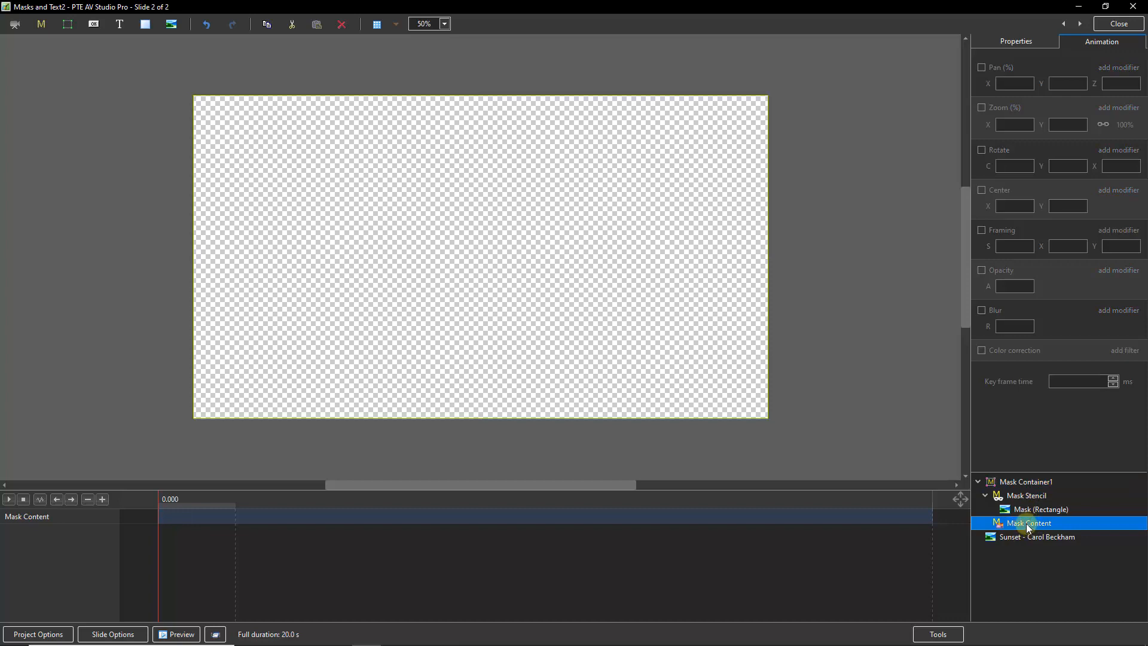
pyautogui.rightClick(1028, 528)
pyautogui.moveTo(1053, 384)
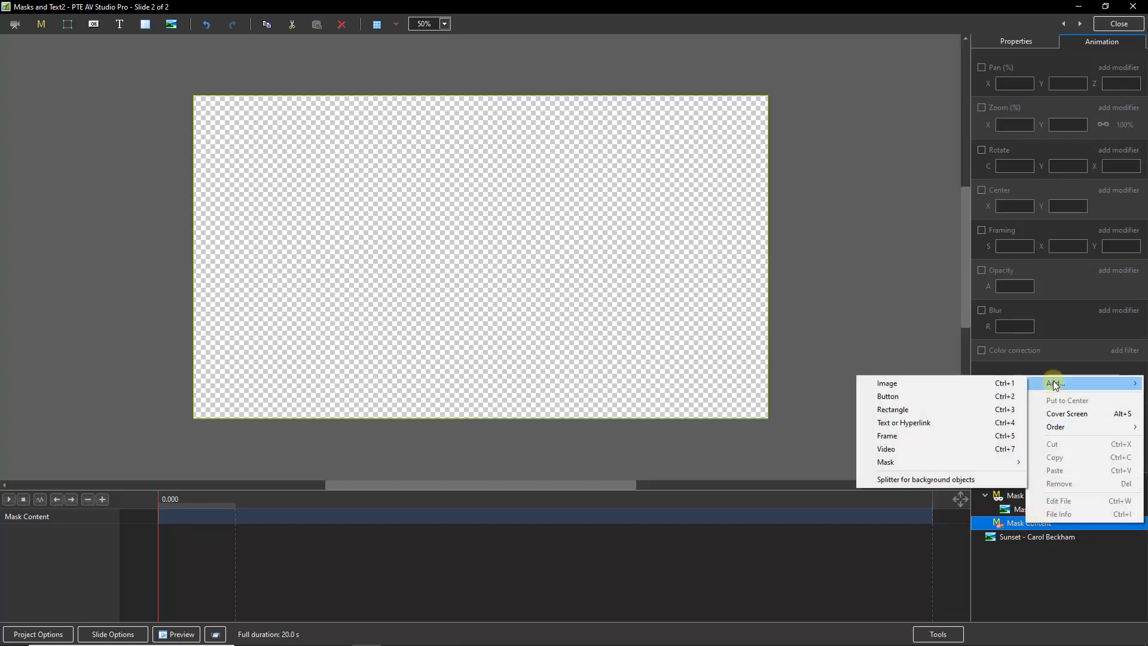
pyautogui.click(967, 385)
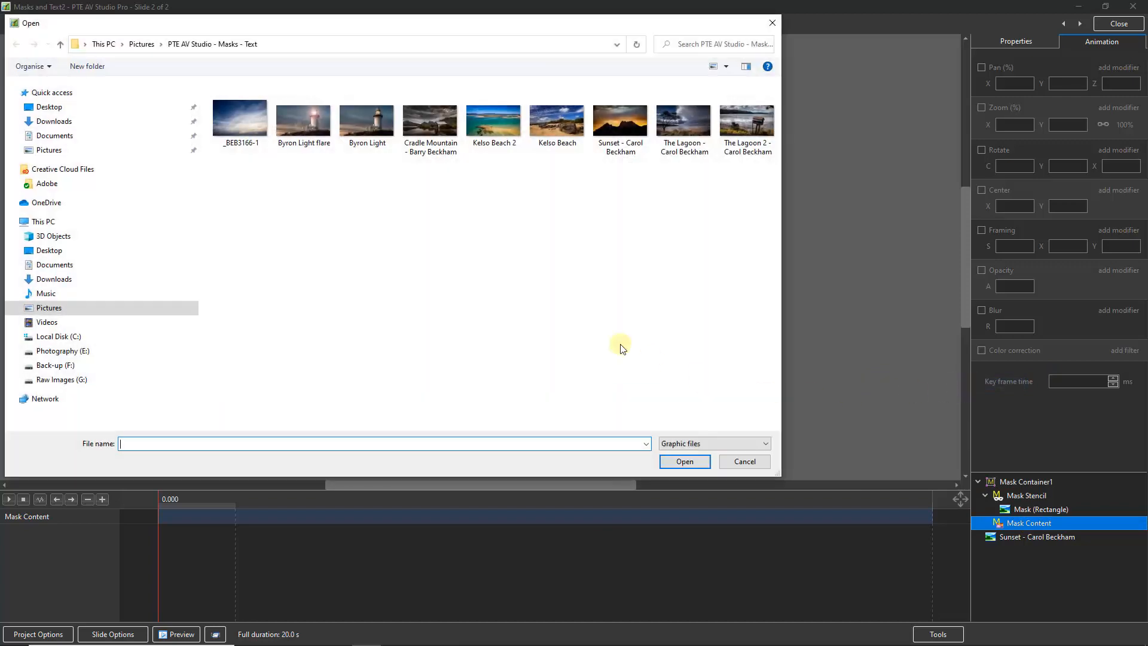
pyautogui.click(620, 115)
pyautogui.doubleClick(621, 117)
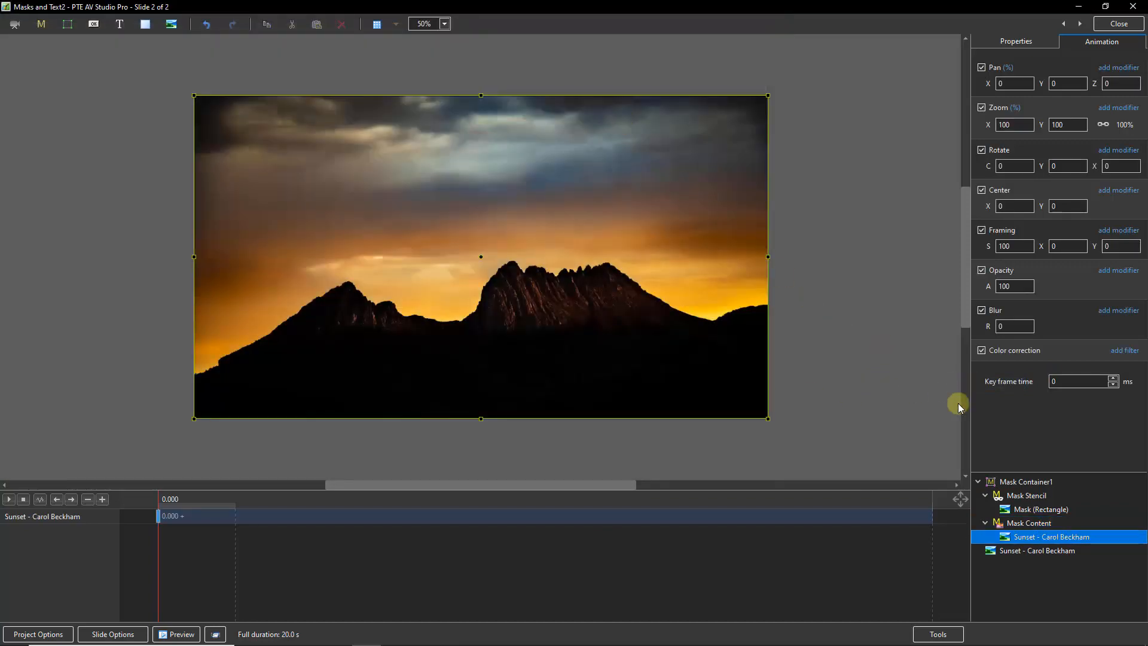
# Add the text "Cradle Mountain" as a child of the sunset image inside the mask content.
pyautogui.rightClick(1035, 539)
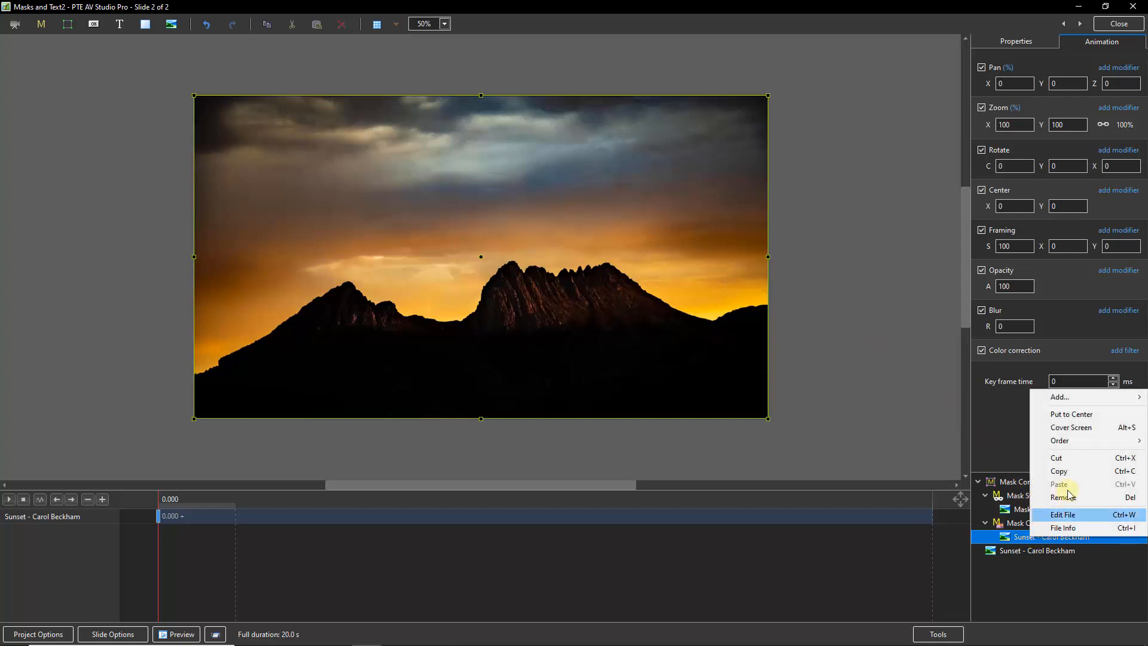
pyautogui.moveTo(1061, 397)
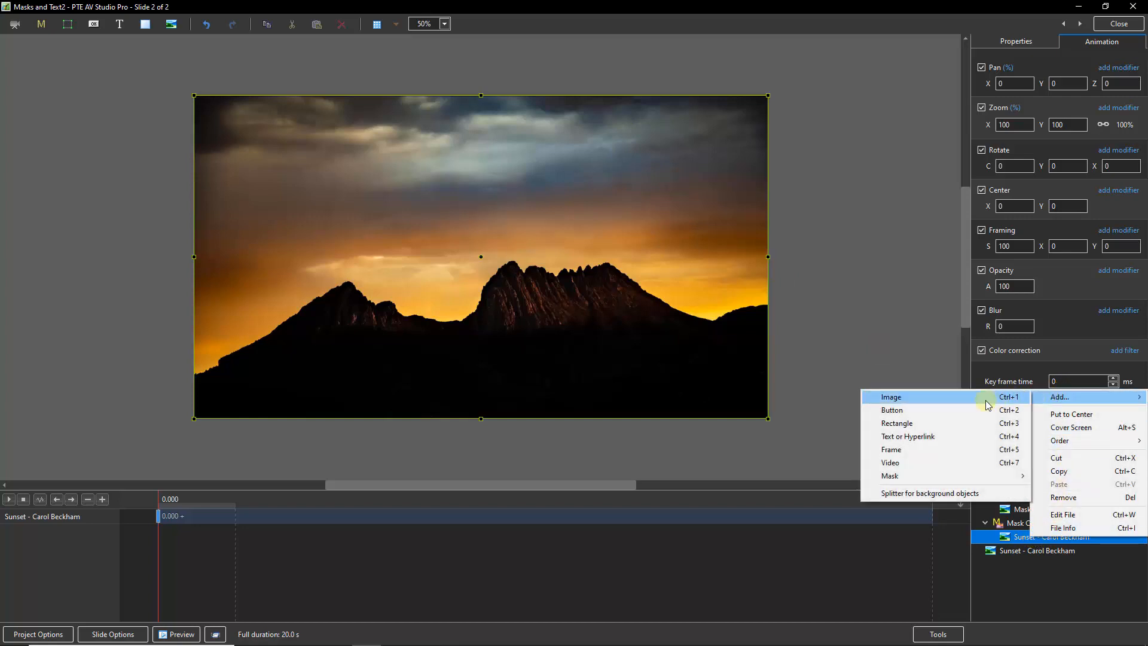
pyautogui.click(921, 438)
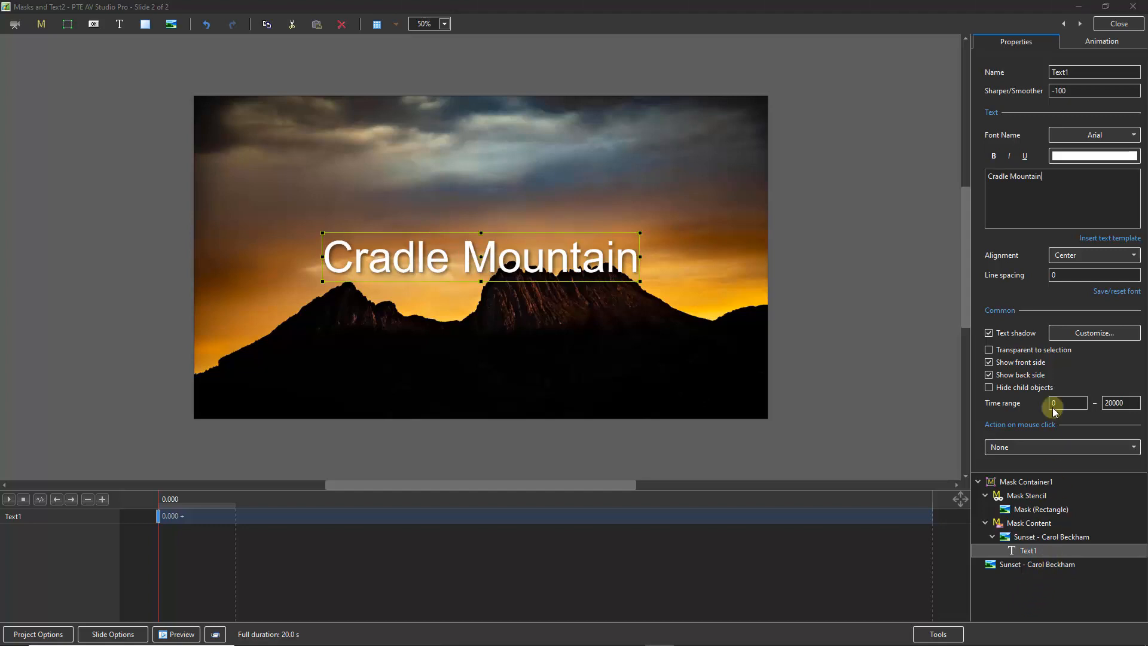
# Set the Cradle Mountain text's zoom to 11% and its vertical pan to -9 so it sits just above the peaks.
pyautogui.click(1096, 45)
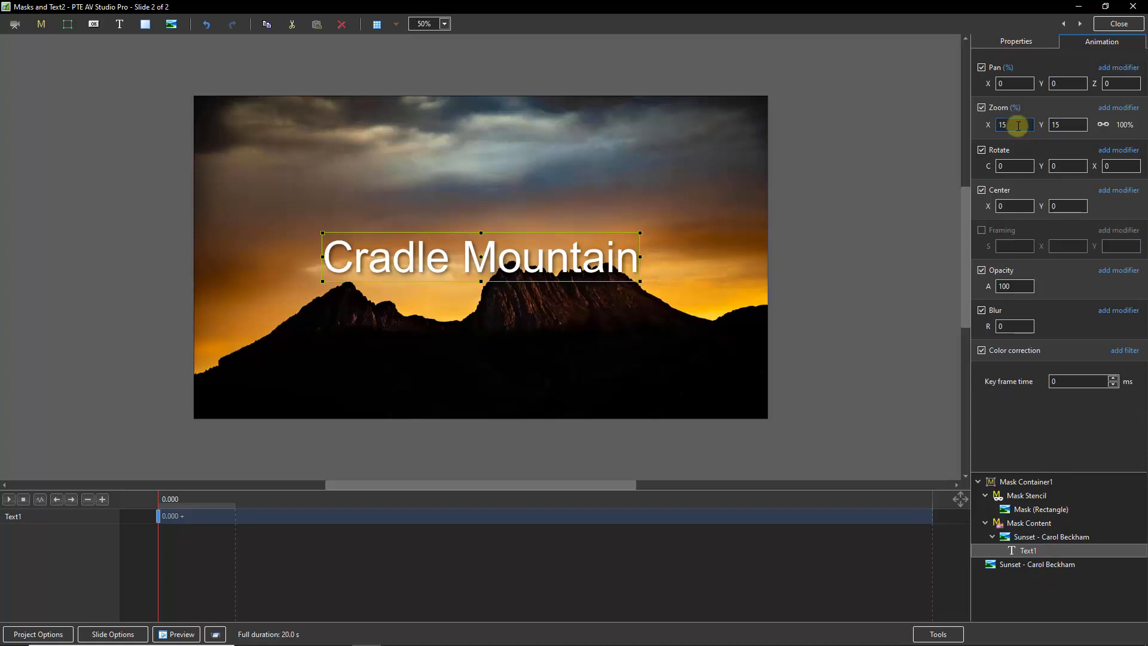
pyautogui.doubleClick(1006, 125)
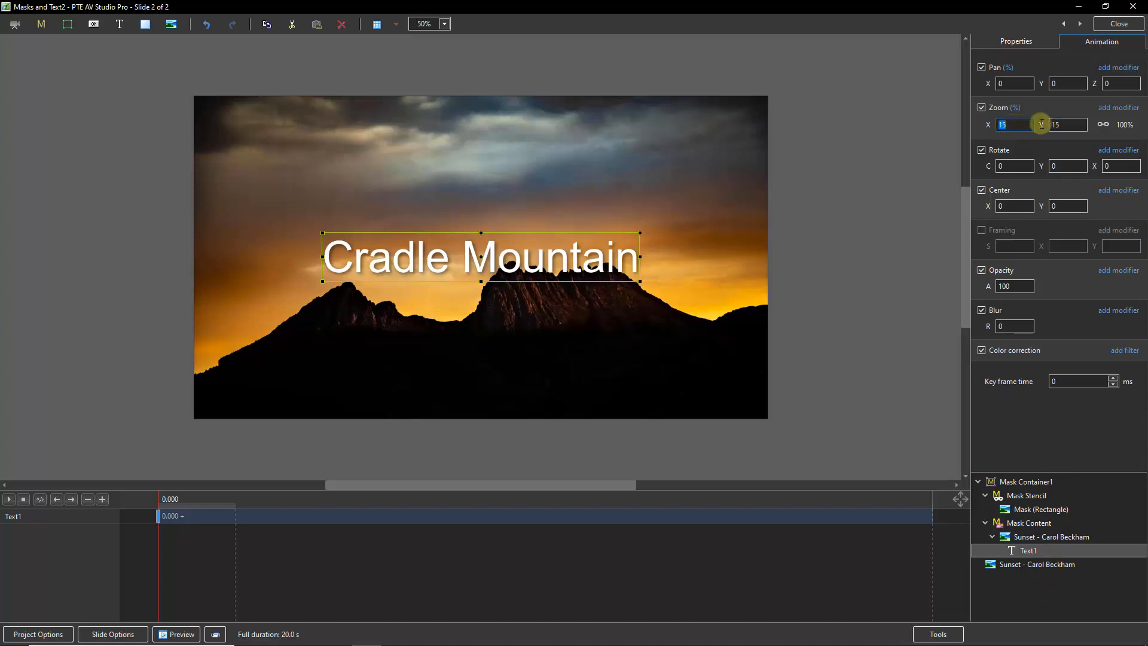
pyautogui.write('11')
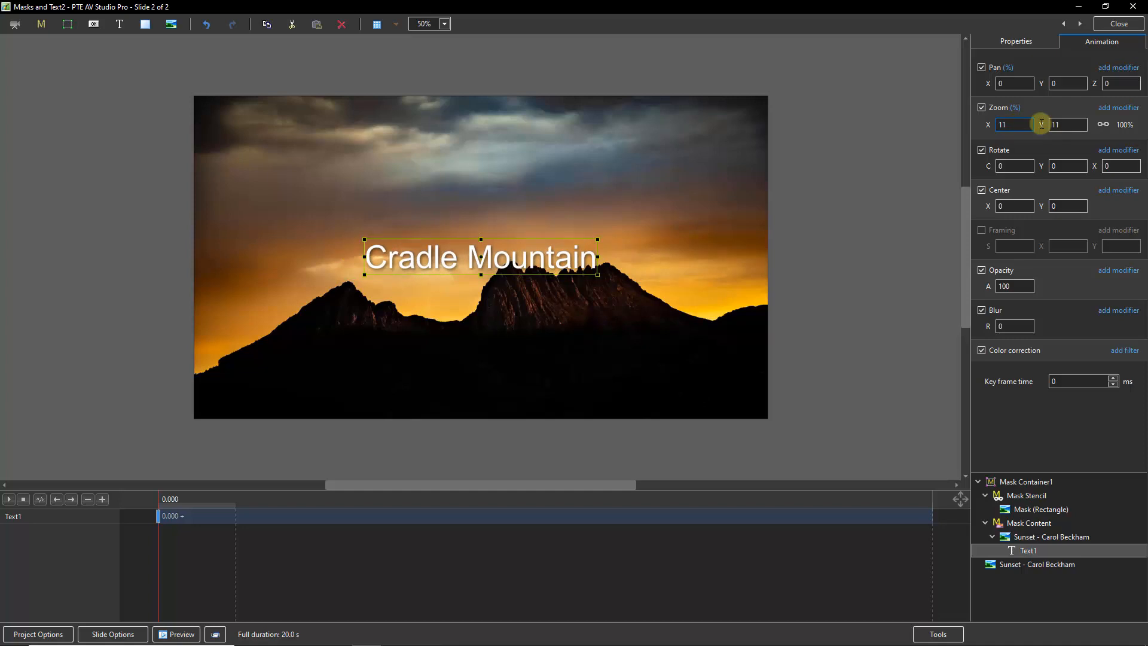
pyautogui.doubleClick(1059, 83)
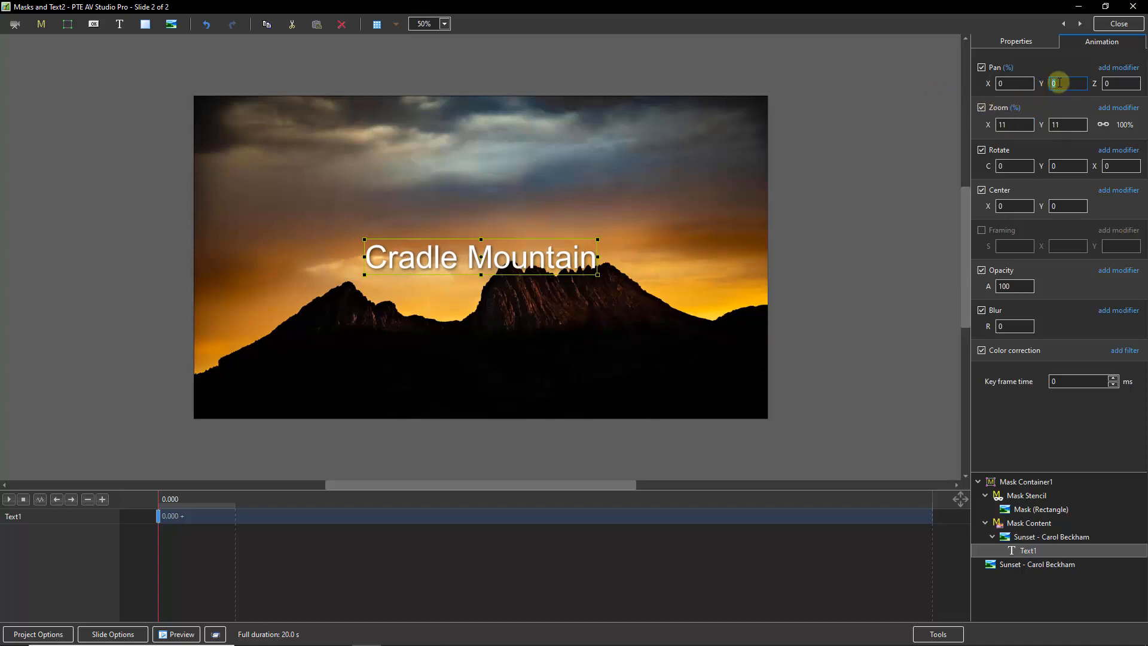
pyautogui.scroll(-11, 1059, 83)
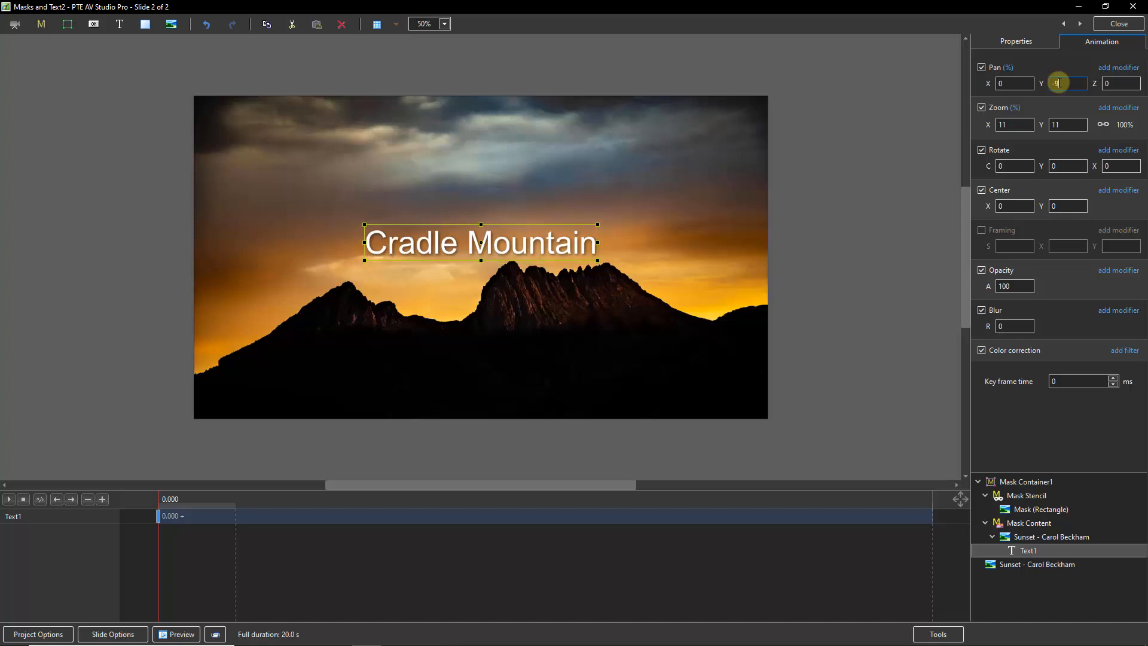
pyautogui.scroll(2, 1059, 83)
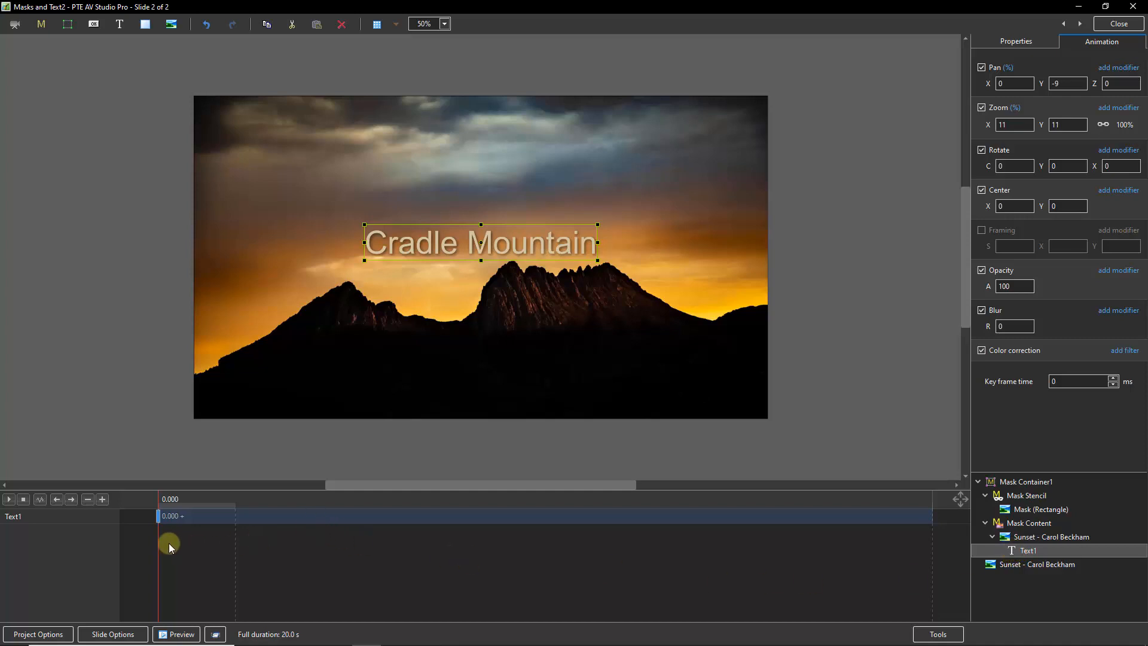
# Give the text a second key frame at about 7799 ms and set its first key frame's time to 5000 ms.
pyautogui.moveTo(159, 516); pyautogui.dragTo(439, 526)
pyautogui.press('Insert')
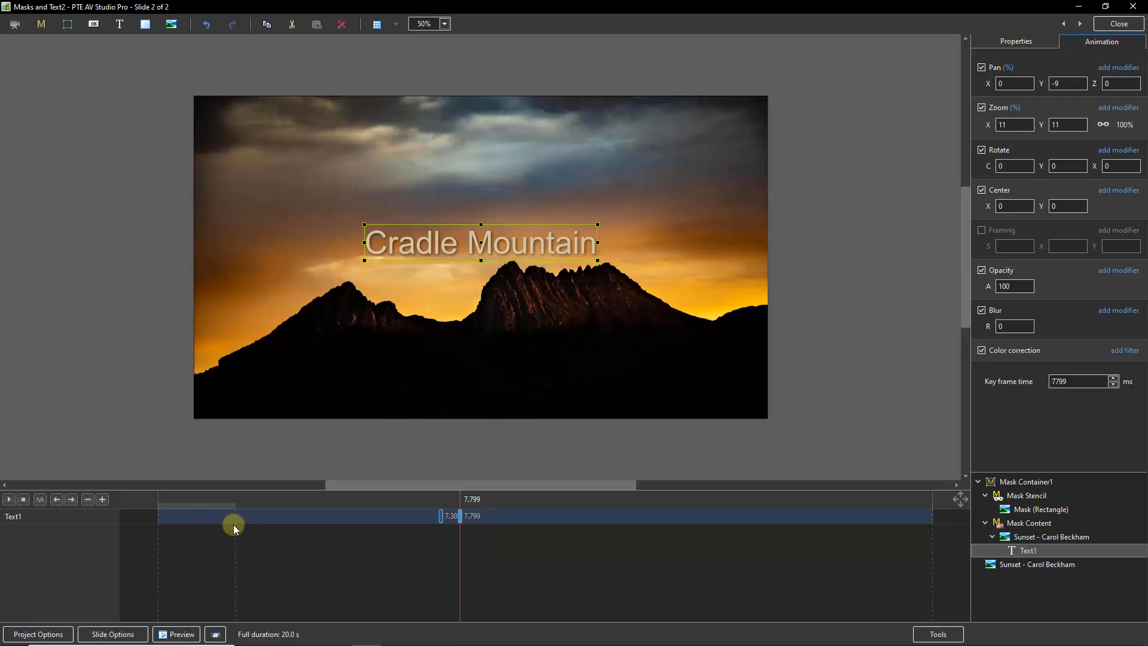
pyautogui.click(442, 517)
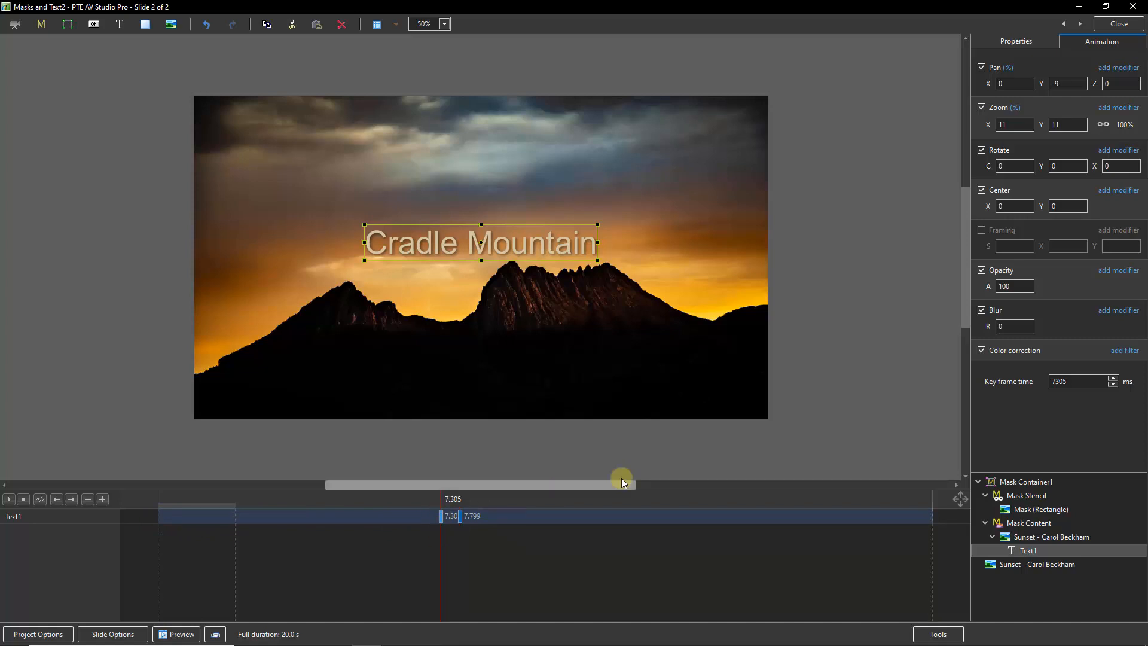
pyautogui.moveTo(1076, 381); pyautogui.dragTo(1017, 383)
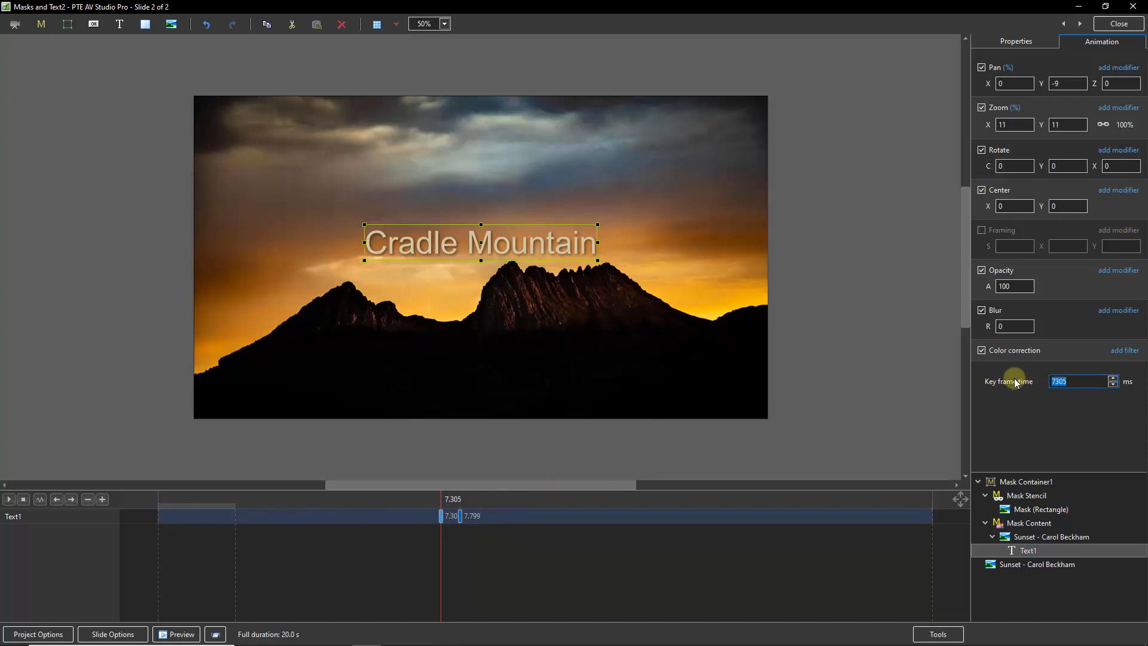
pyautogui.write('5000')
pyautogui.click(352, 518)
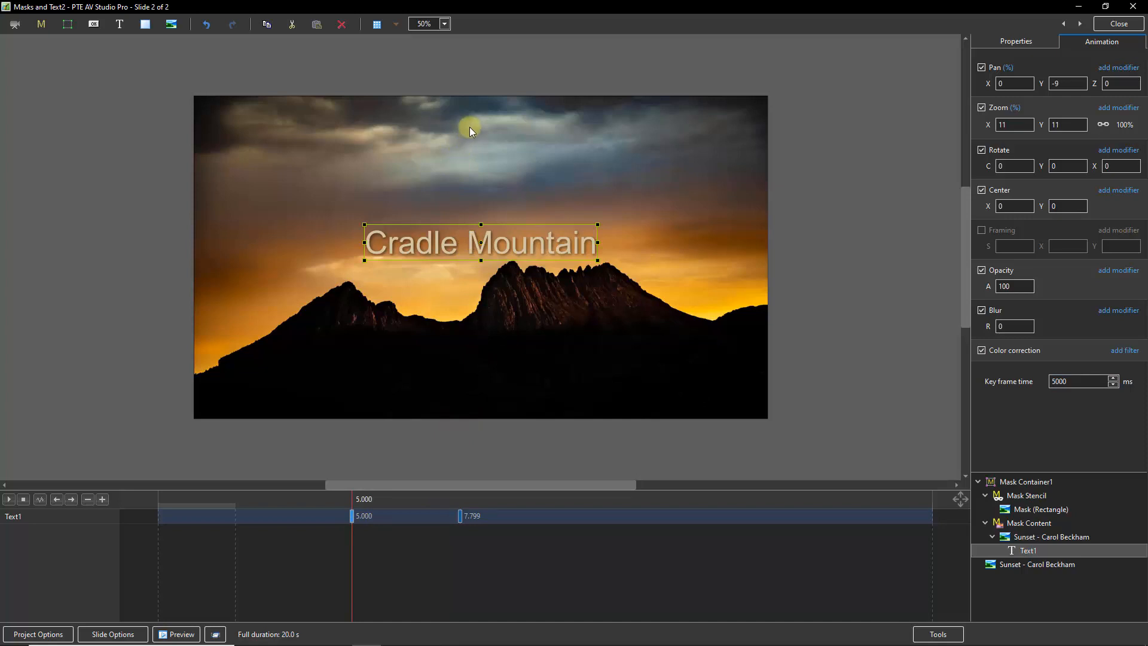
# At the text's 5000 ms key frame, set the vertical pan to -78 and the C rotation to -11.
pyautogui.doubleClick(1074, 86)
pyautogui.scroll(-20, 1077, 93)
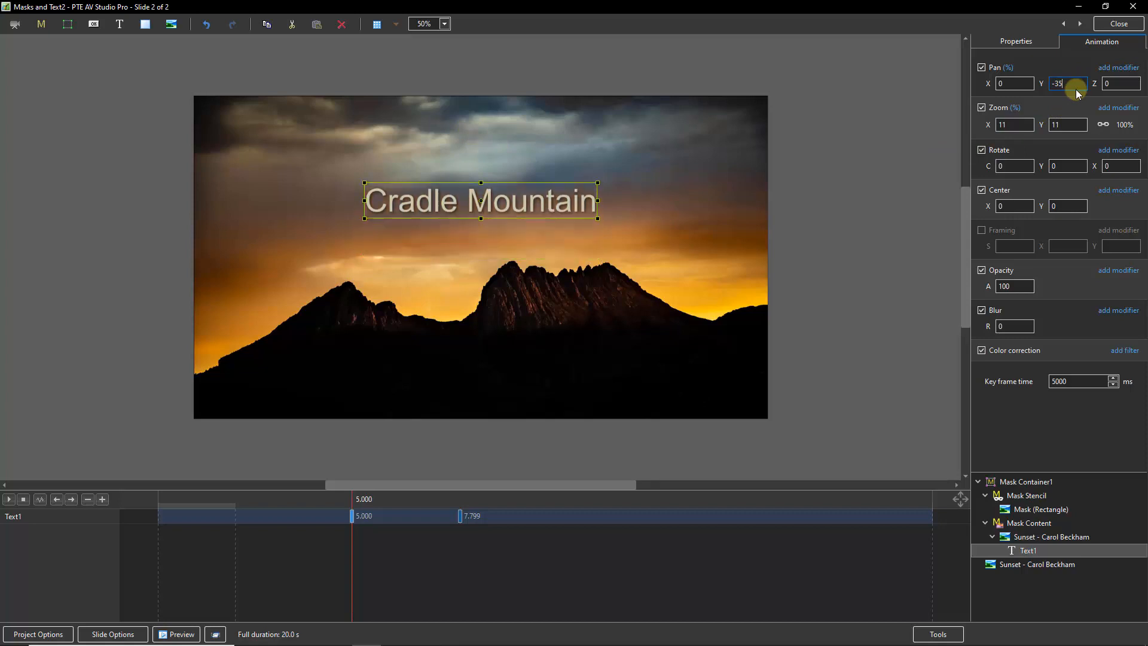
pyautogui.scroll(-20, 1076, 93)
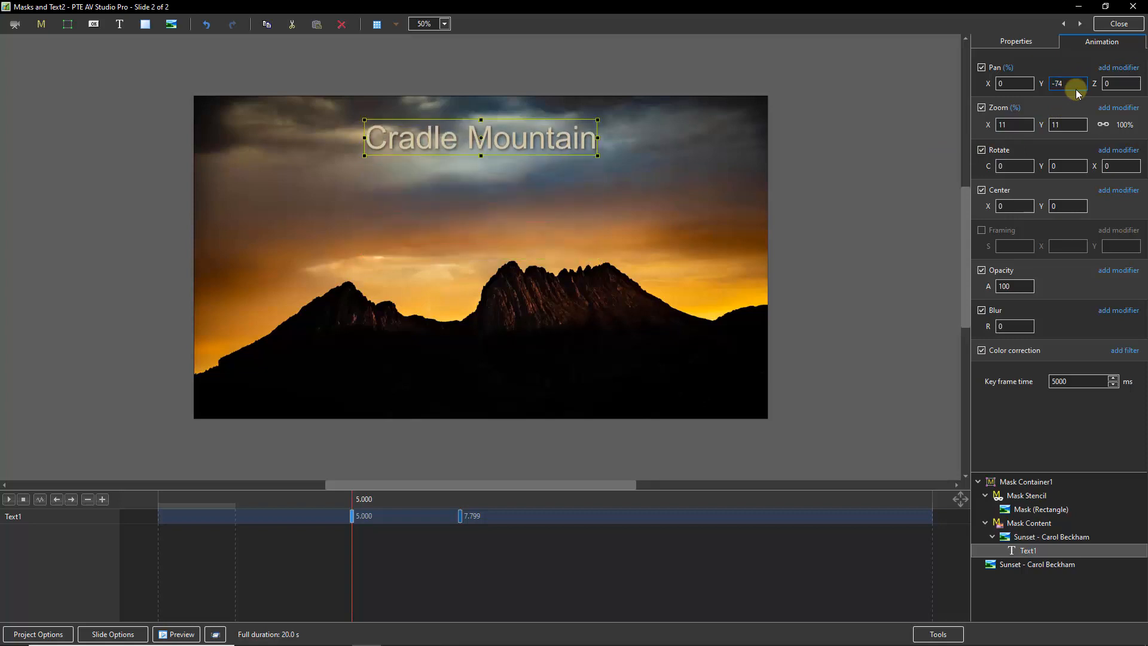
pyautogui.doubleClick(1009, 167)
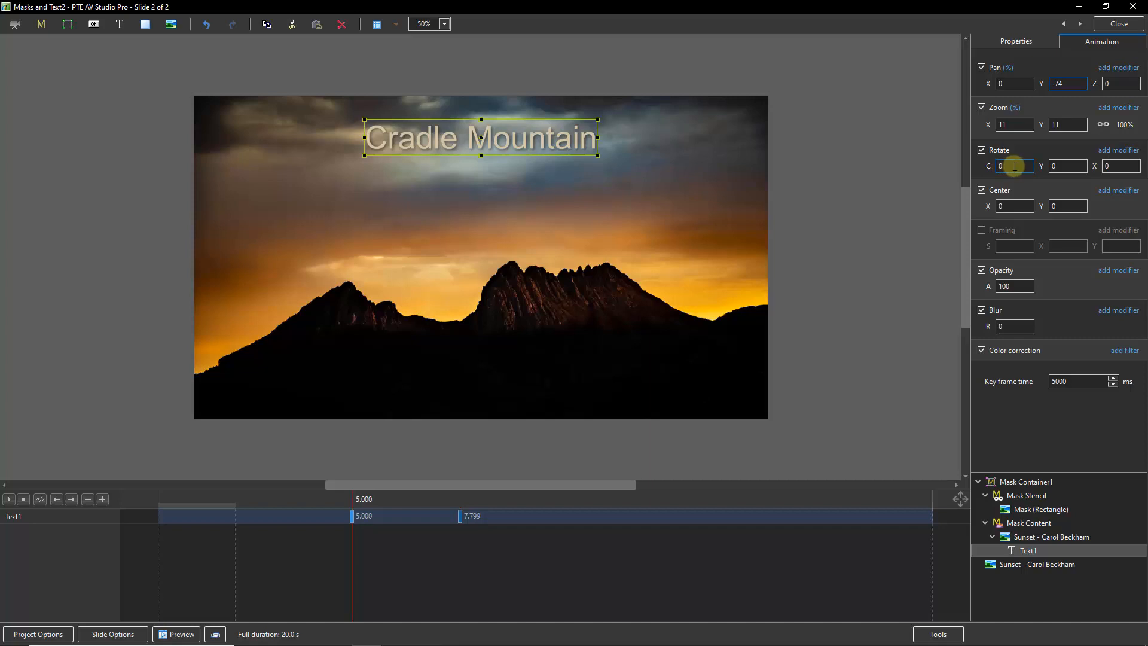
pyautogui.scroll(-8, 1012, 167)
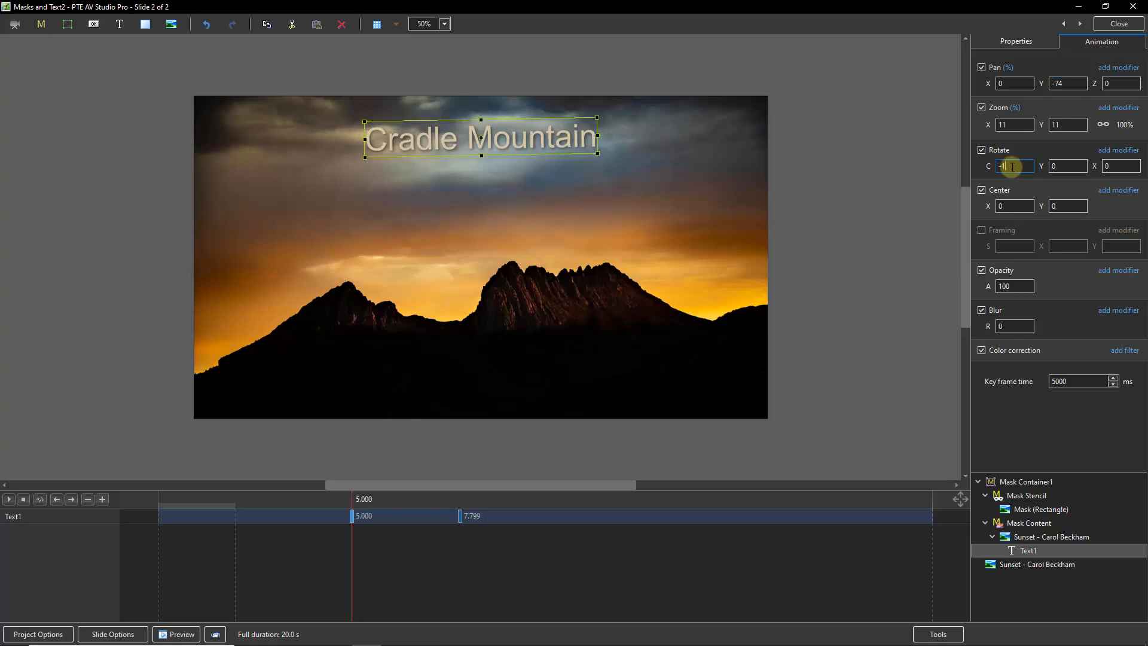
pyautogui.scroll(-3, 1012, 167)
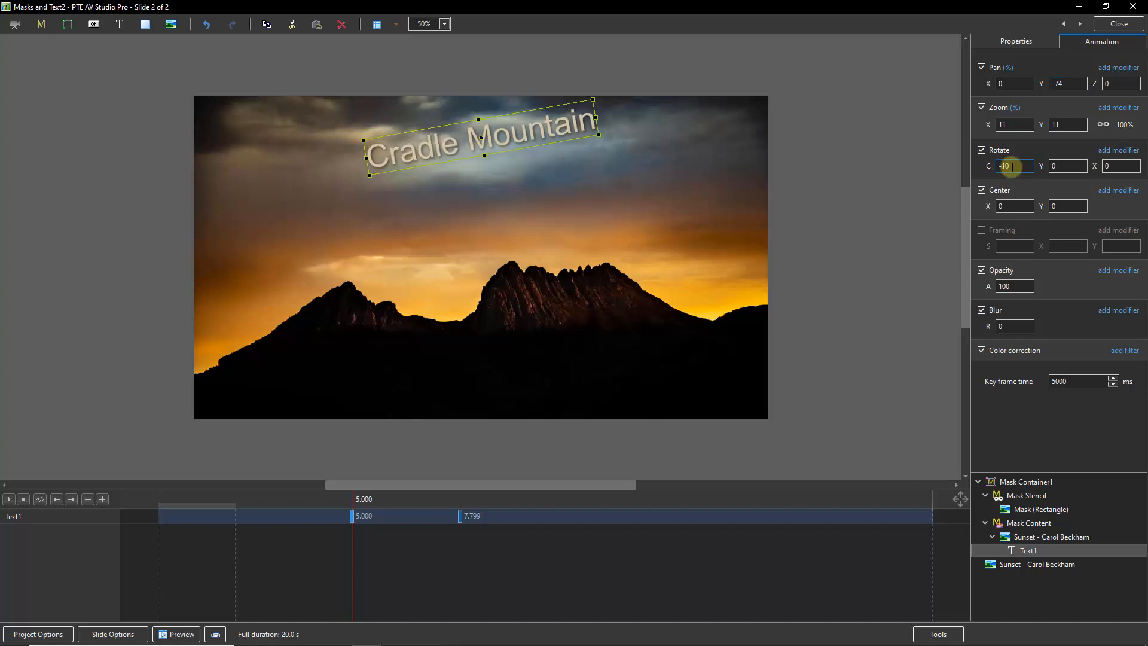
pyautogui.click(1067, 85)
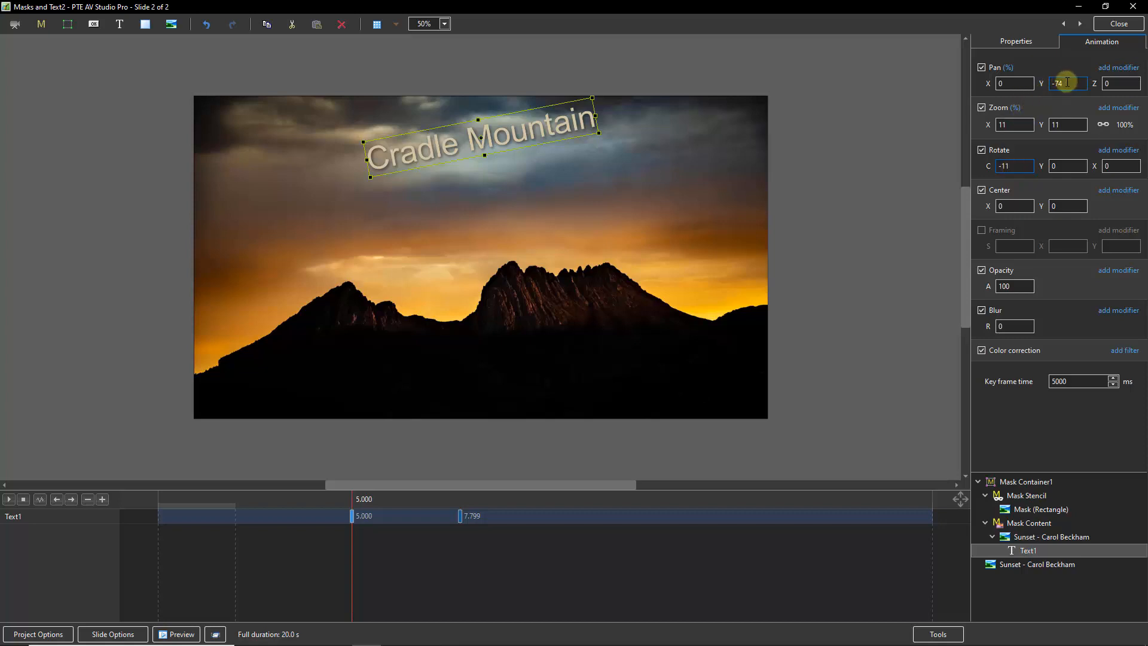
pyautogui.scroll(-4, 1068, 85)
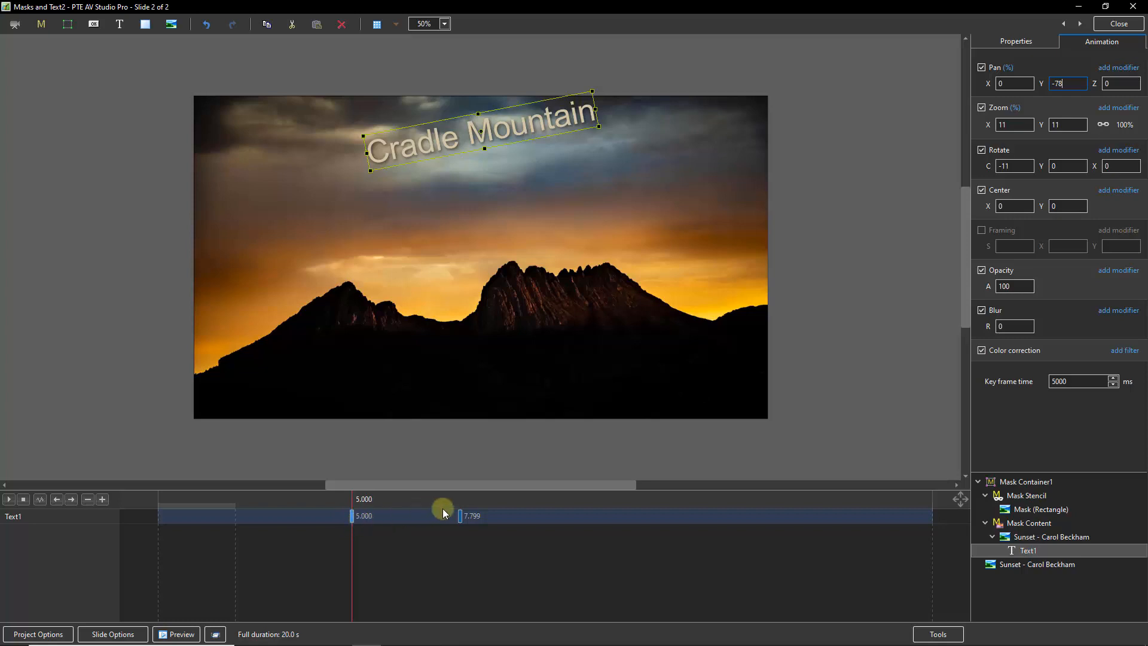
# Set the time of the Cradle Mountain text's second key frame to 9000 ms.
pyautogui.click(460, 518)
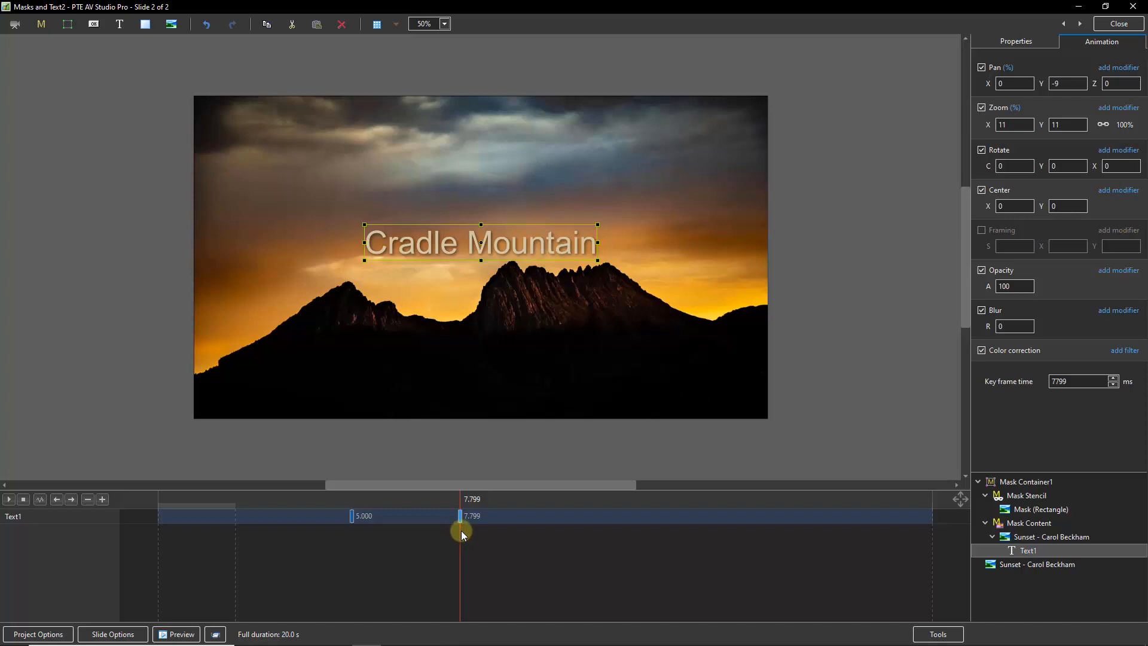
pyautogui.click(1067, 381)
pyautogui.moveTo(1071, 381); pyautogui.dragTo(1023, 381)
pyautogui.write('90')
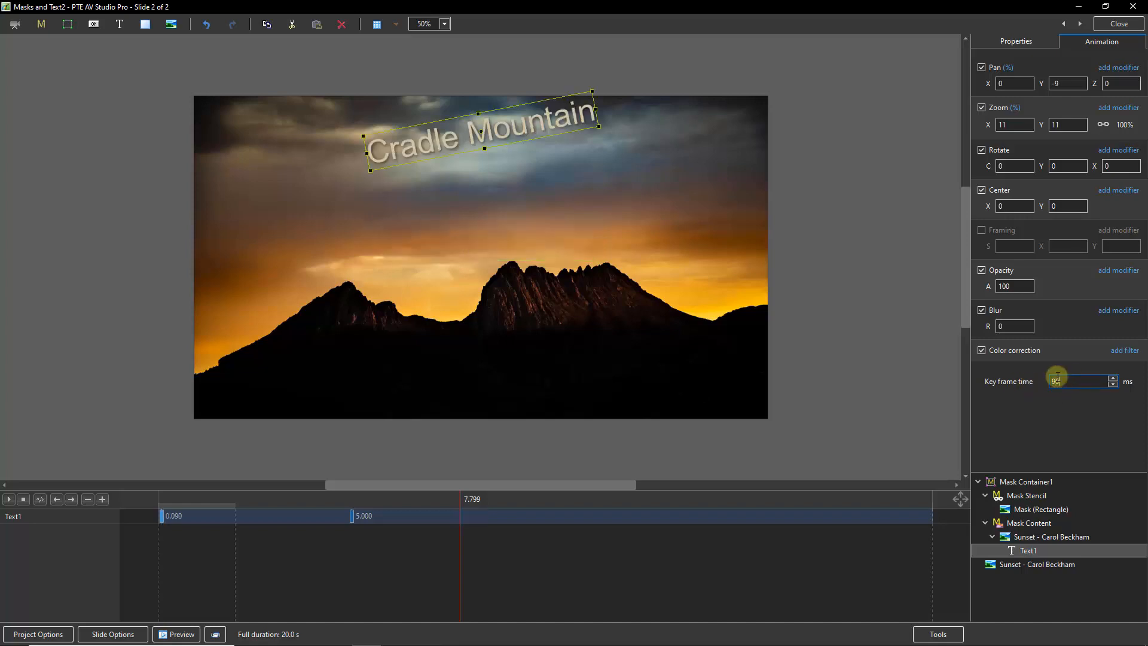
pyautogui.write('00')
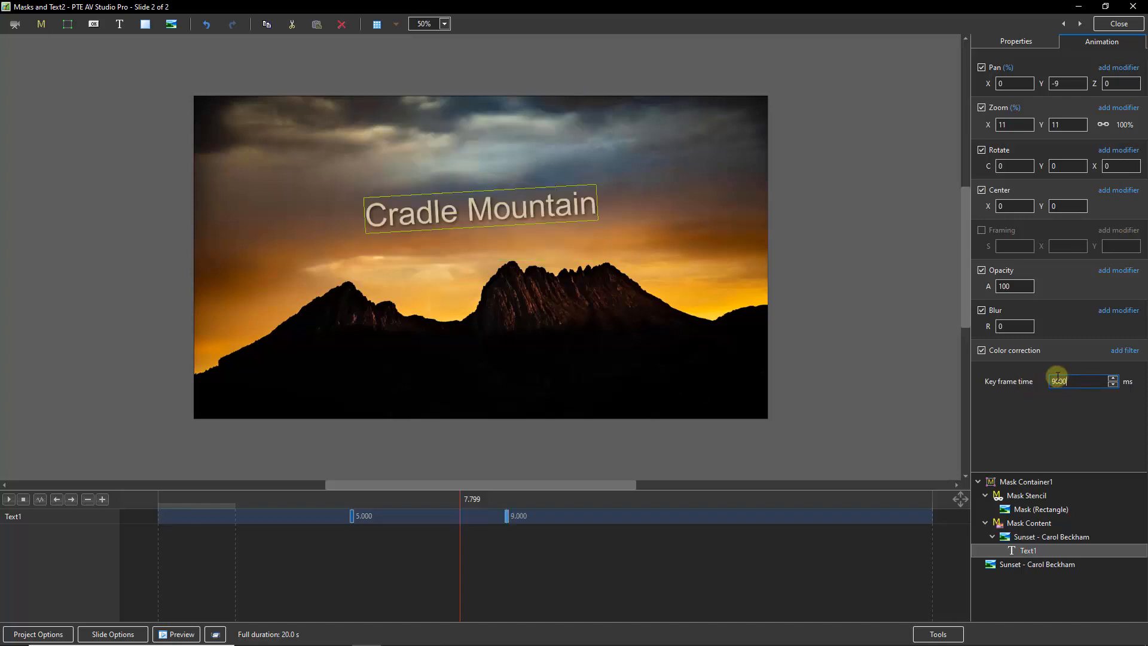
# Shrink the rectangle mask from its upper edge to about 74.3% vertical zoom and set its blur to 25.
pyautogui.click(352, 515)
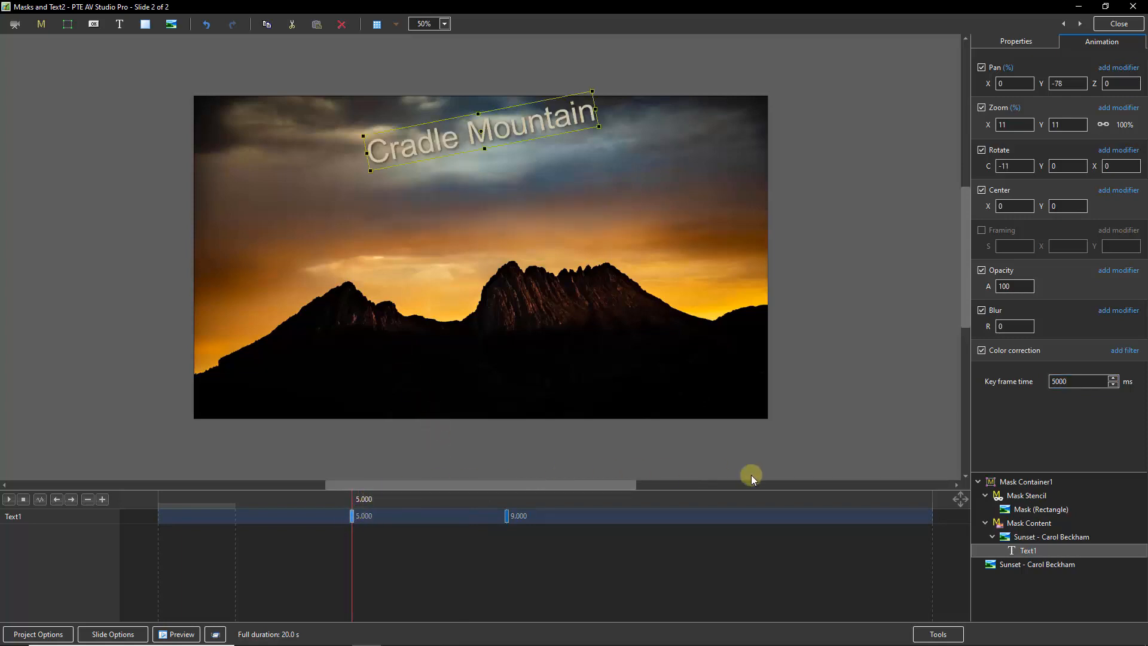
pyautogui.click(1033, 513)
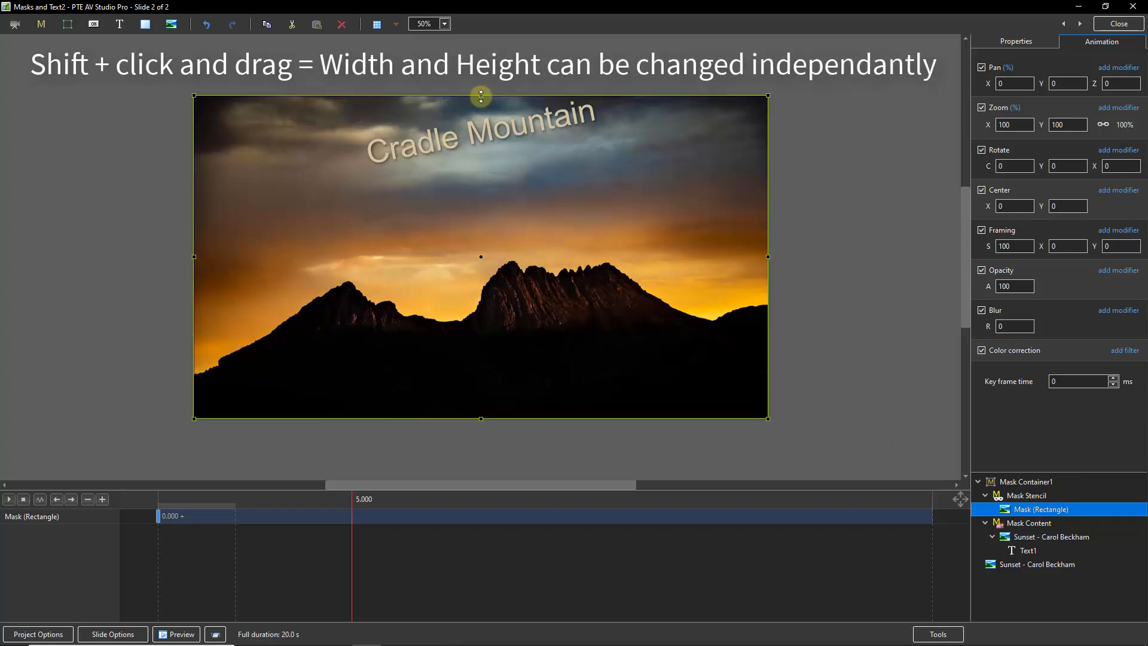
pyautogui.moveTo(481, 96); pyautogui.dragTo(468, 179)
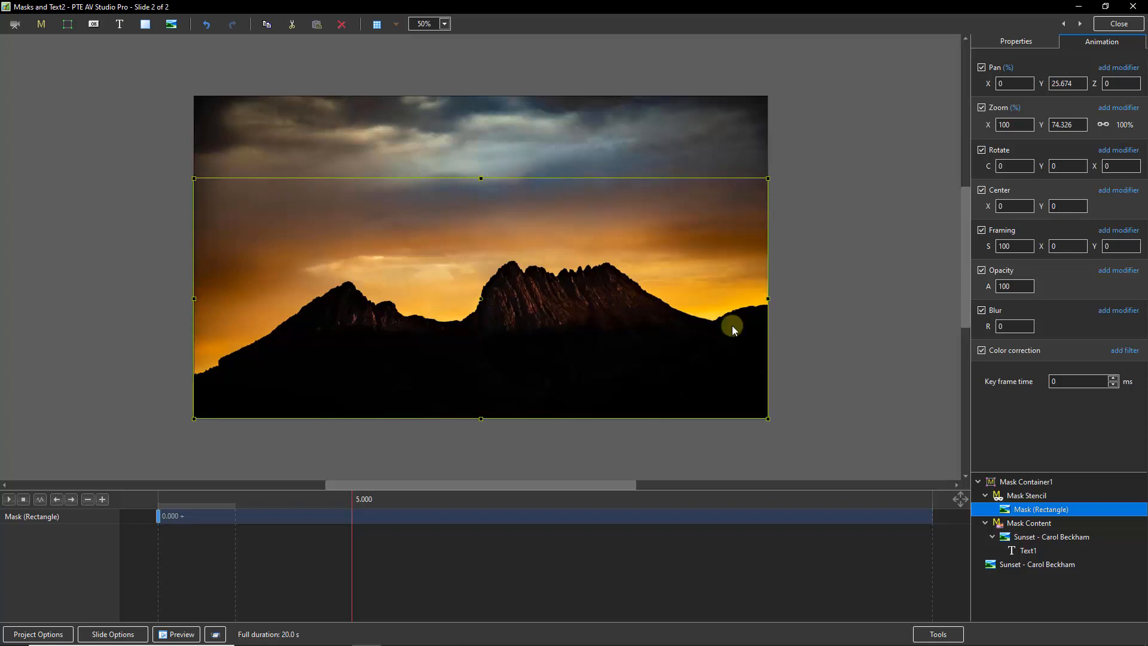
pyautogui.click(993, 327)
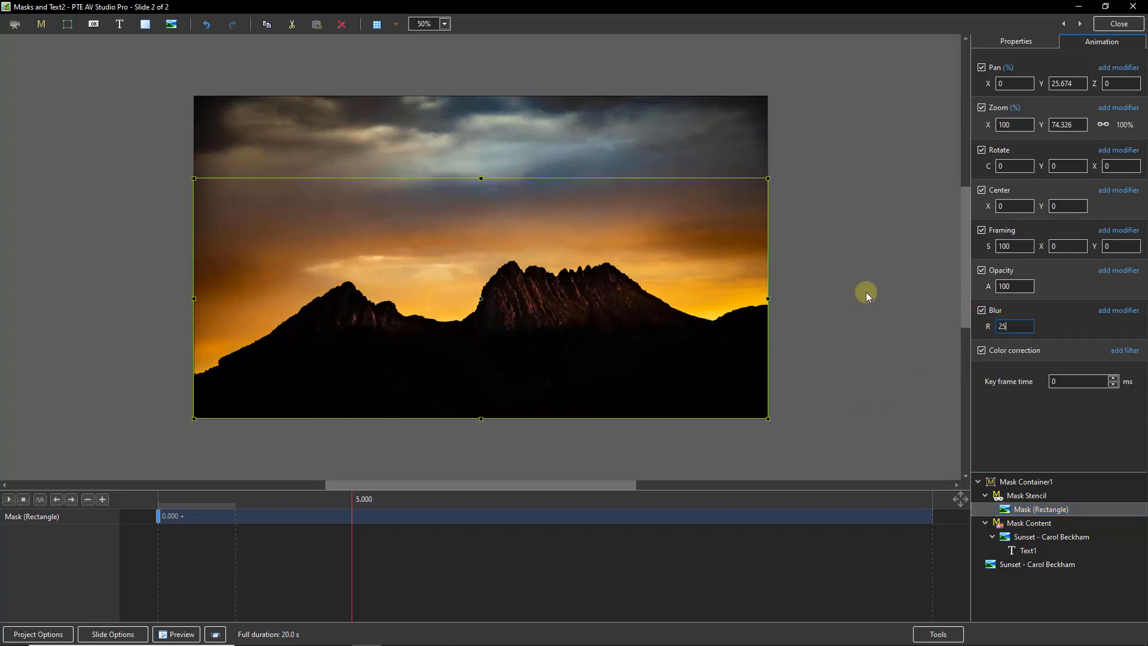
# Play the sunset slide from its start to check the masked text animation, and stop playback.
pyautogui.click(160, 530)
pyautogui.click(7, 500)
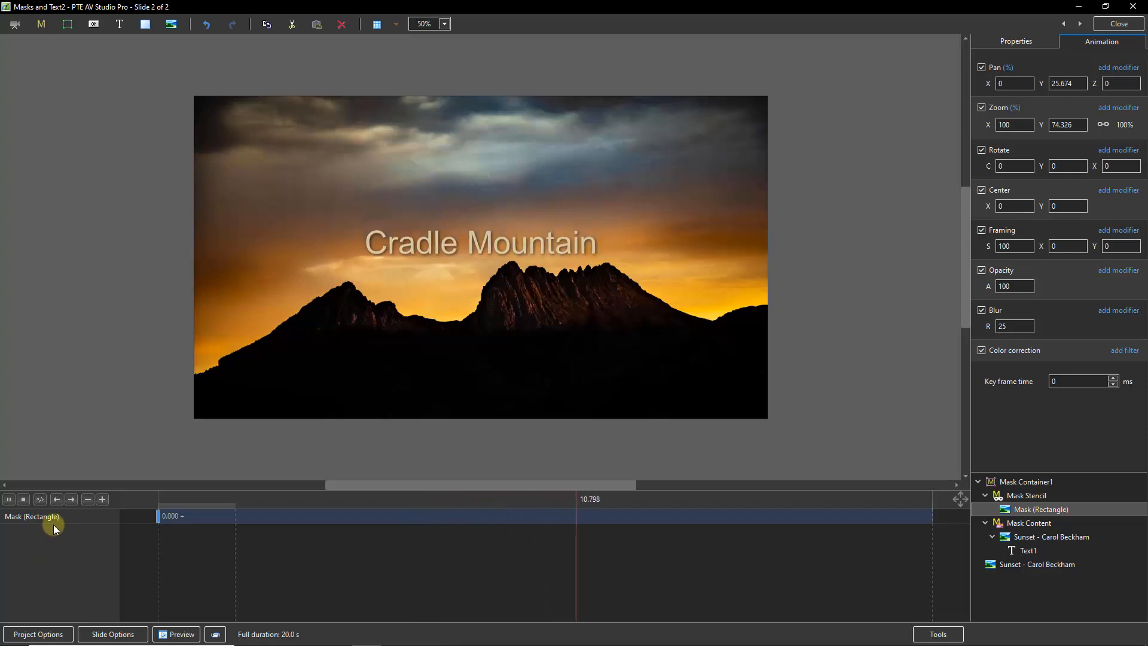
pyautogui.click(22, 499)
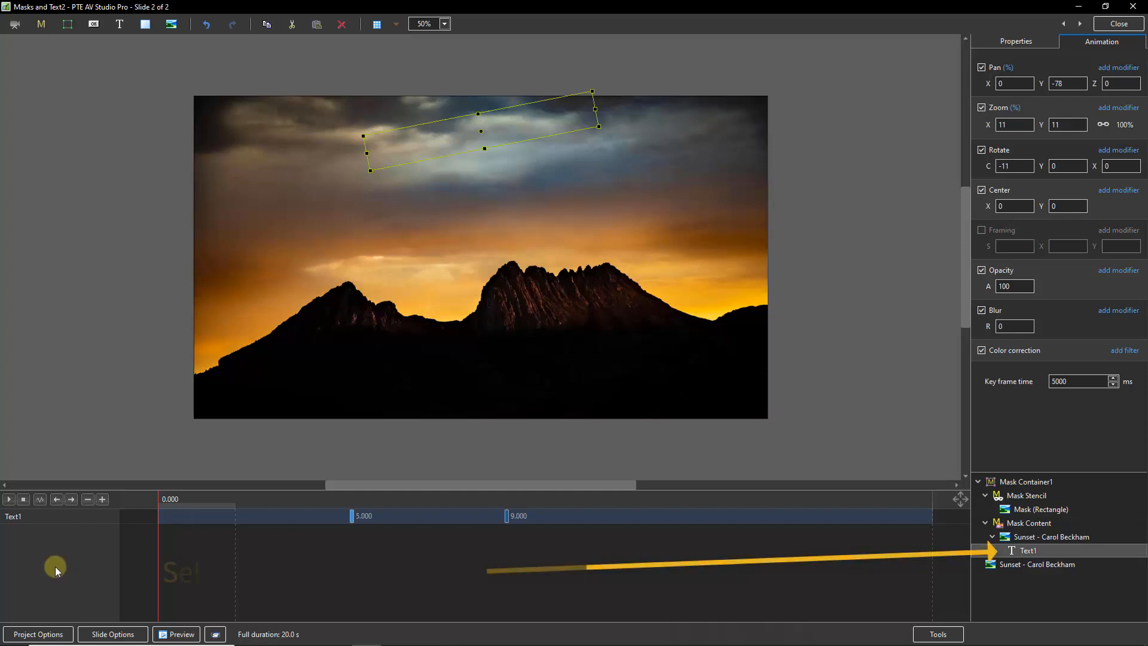
# At the Cradle Mountain text's 5000 ms key frame, apply the Slow down animation speed to both pan and rotation.
pyautogui.click(351, 517)
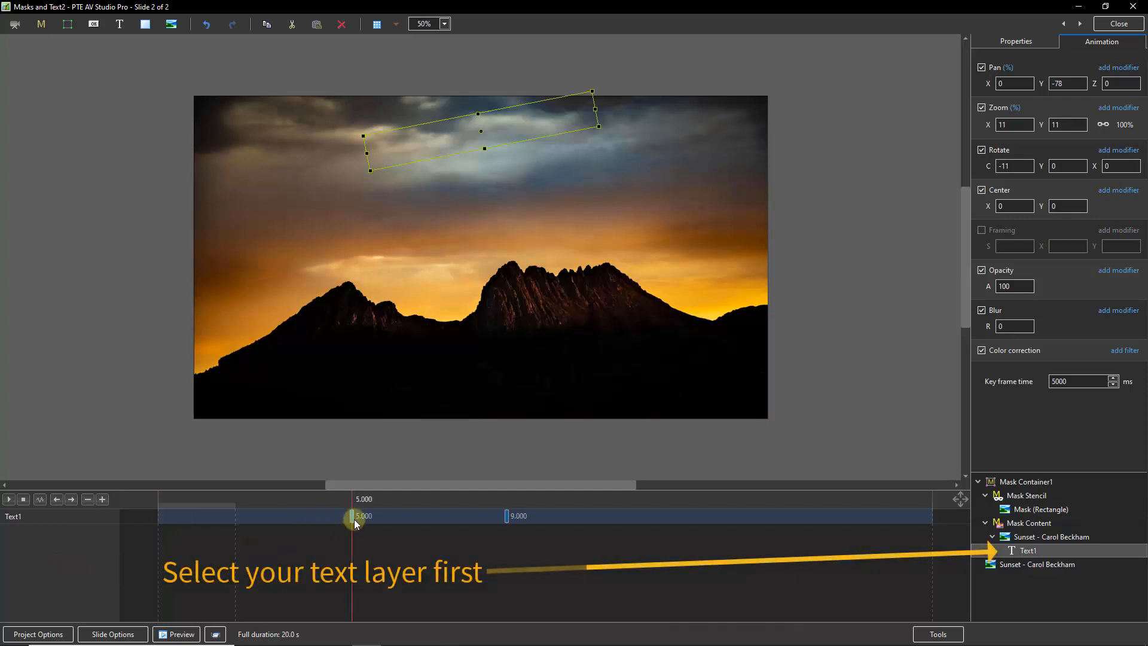
pyautogui.click(1125, 68)
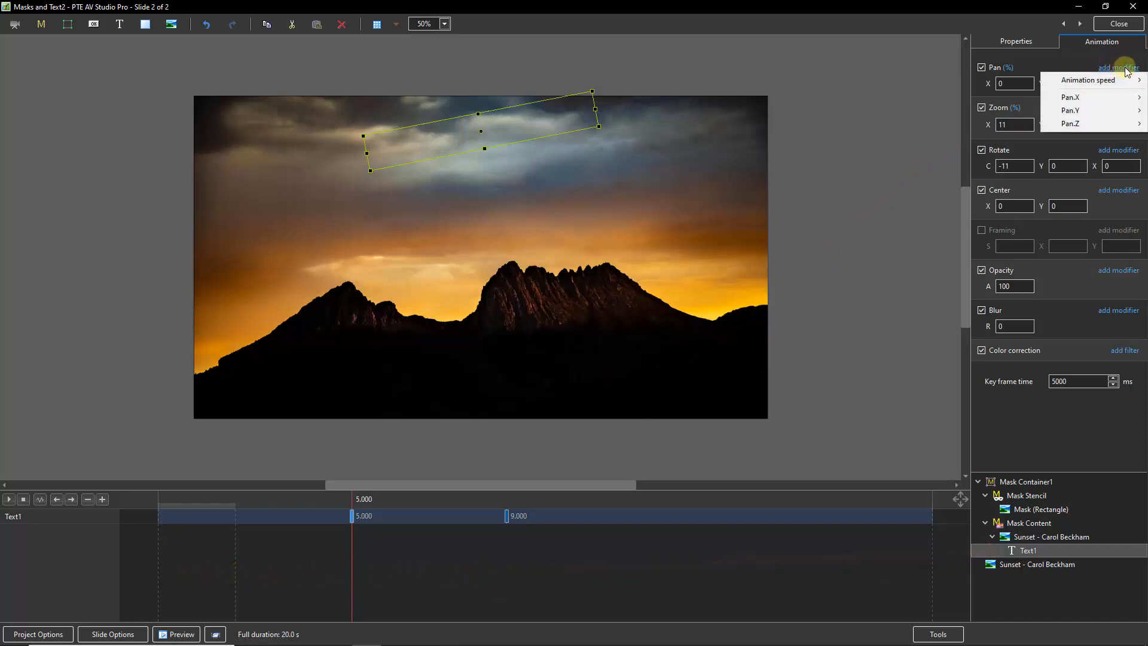
pyautogui.moveTo(1090, 85)
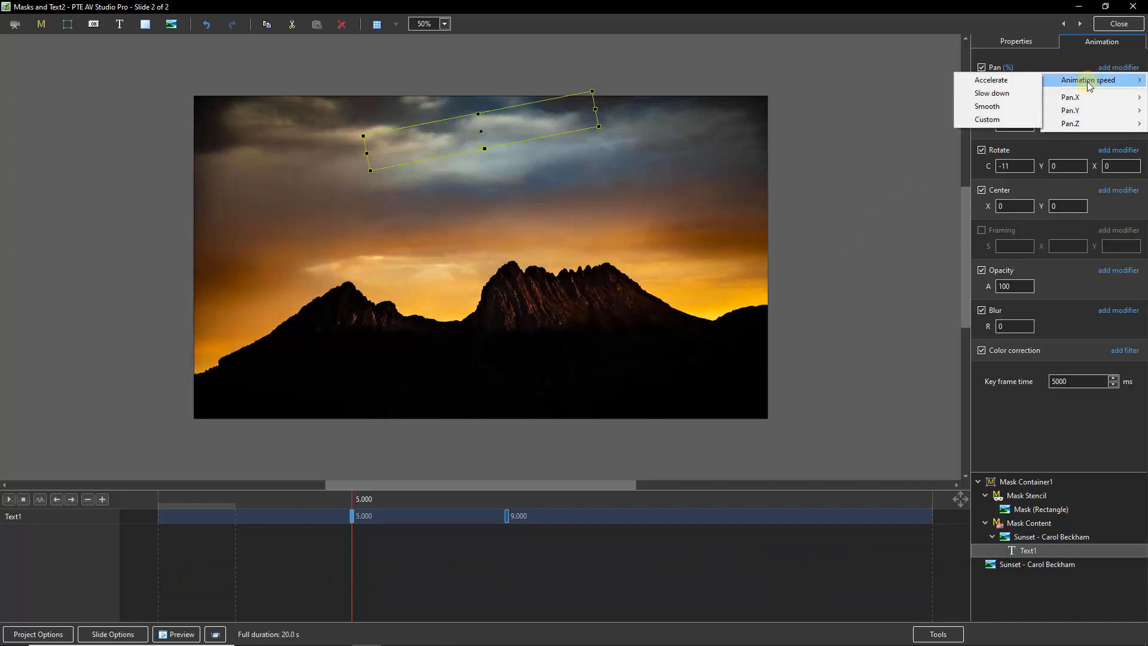
pyautogui.click(992, 93)
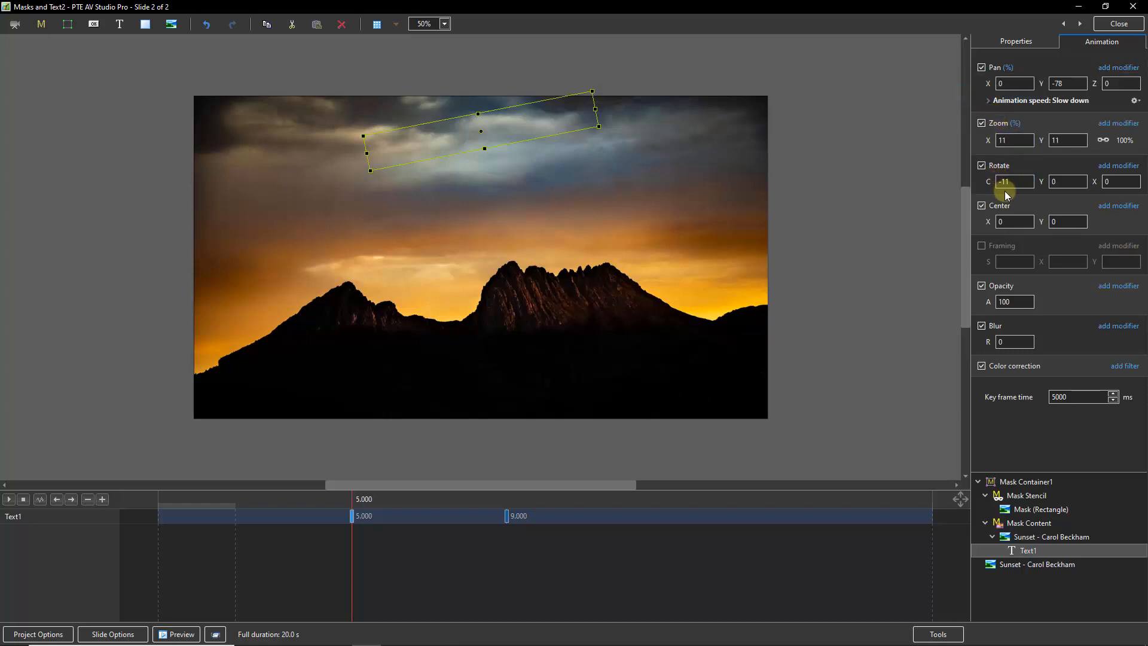
pyautogui.click(1122, 168)
pyautogui.moveTo(1099, 182)
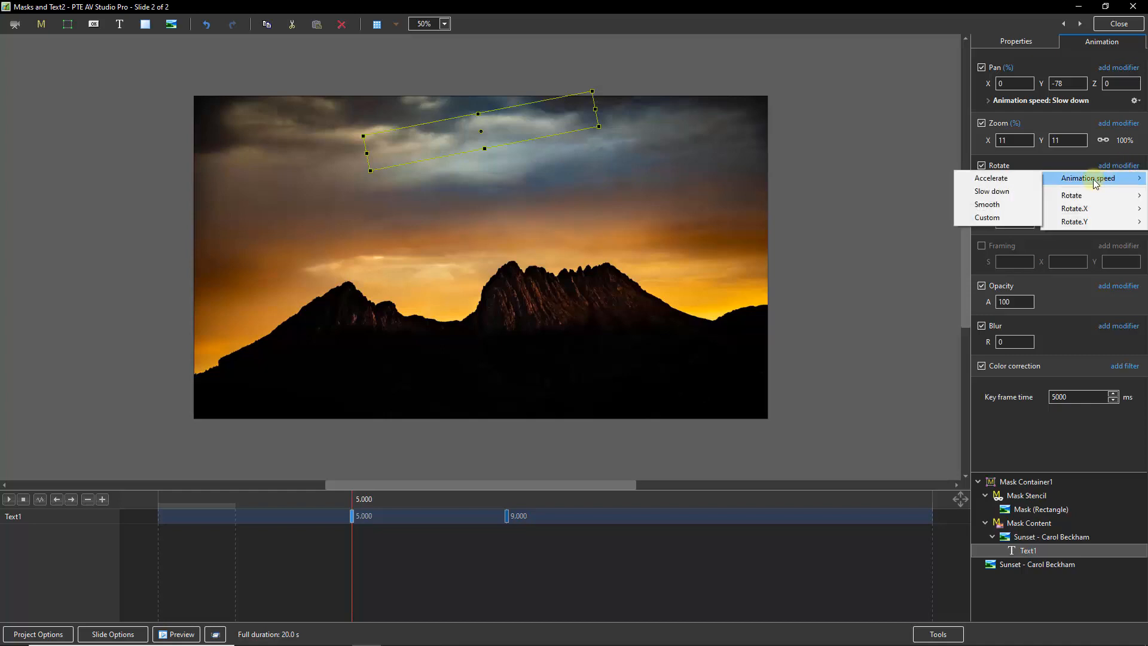
pyautogui.click(1003, 190)
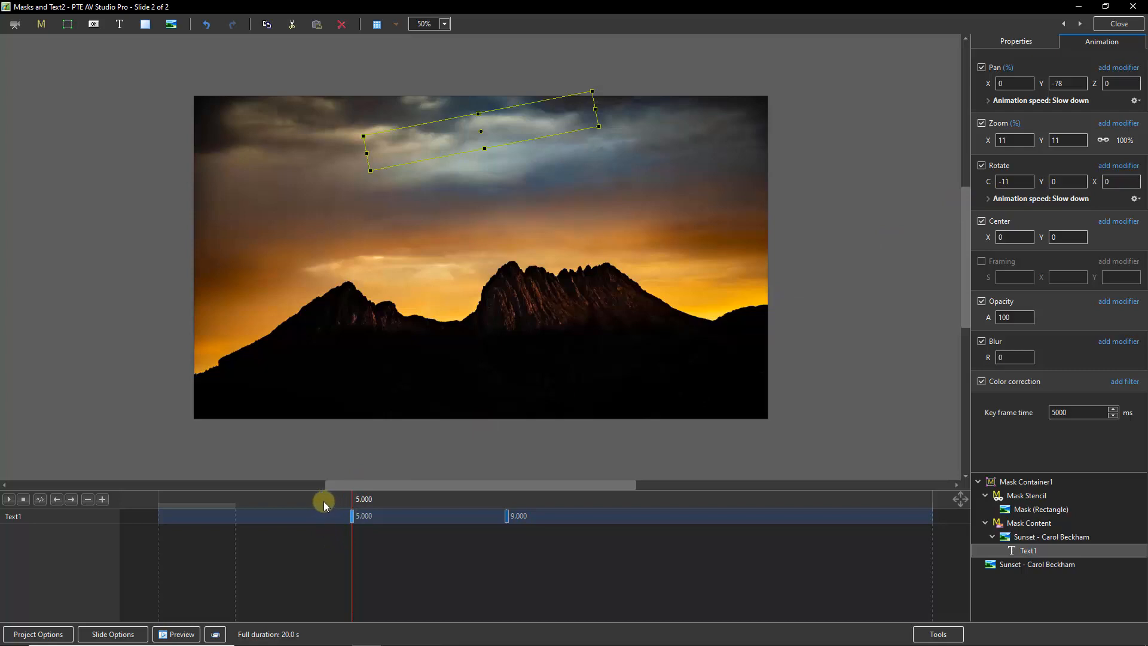
# Play the text animation from about 4.4 s to check its slowed-down motion, and go to the 9000 ms key frame.
pyautogui.moveTo(324, 501); pyautogui.dragTo(328, 501)
pyautogui.click(10, 500)
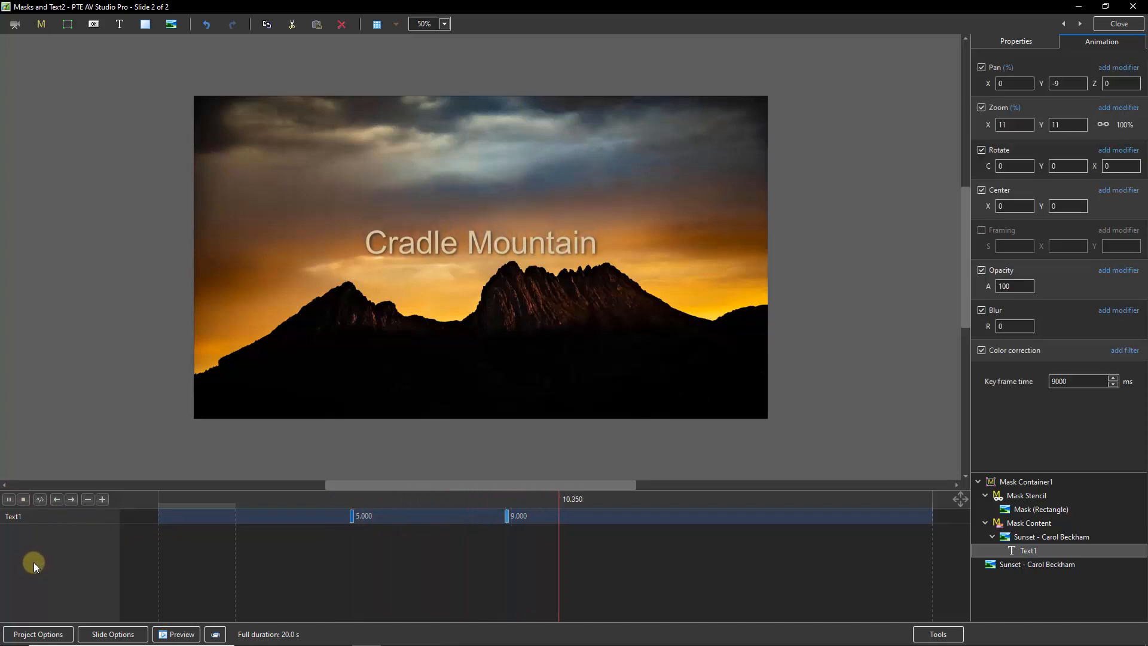
pyautogui.click(24, 500)
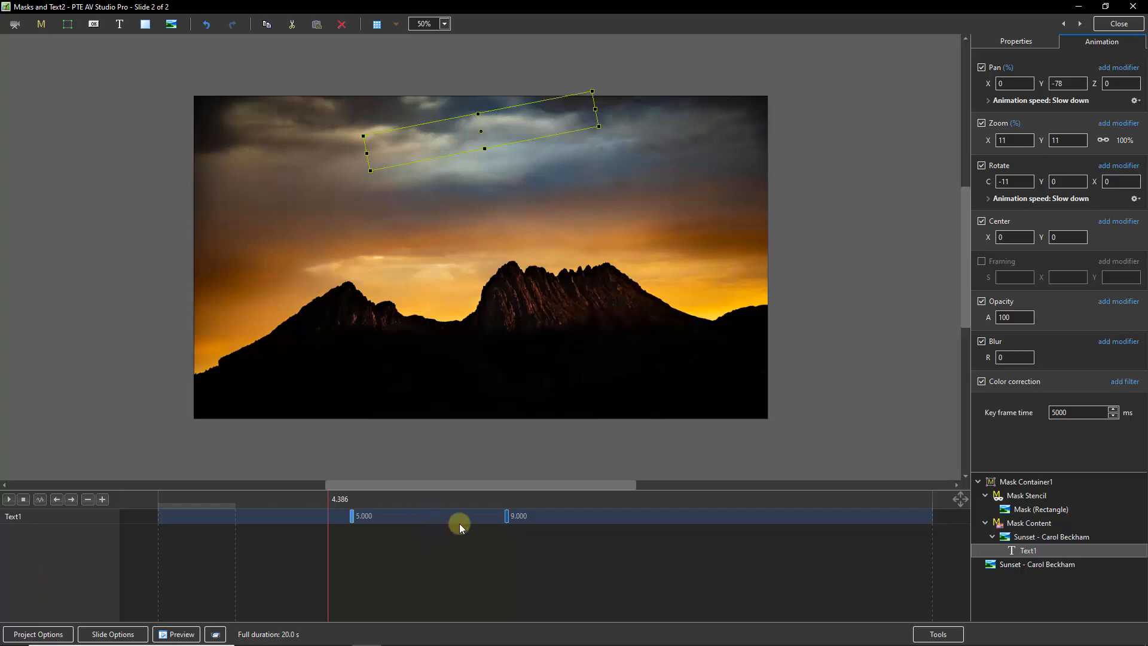
pyautogui.click(508, 516)
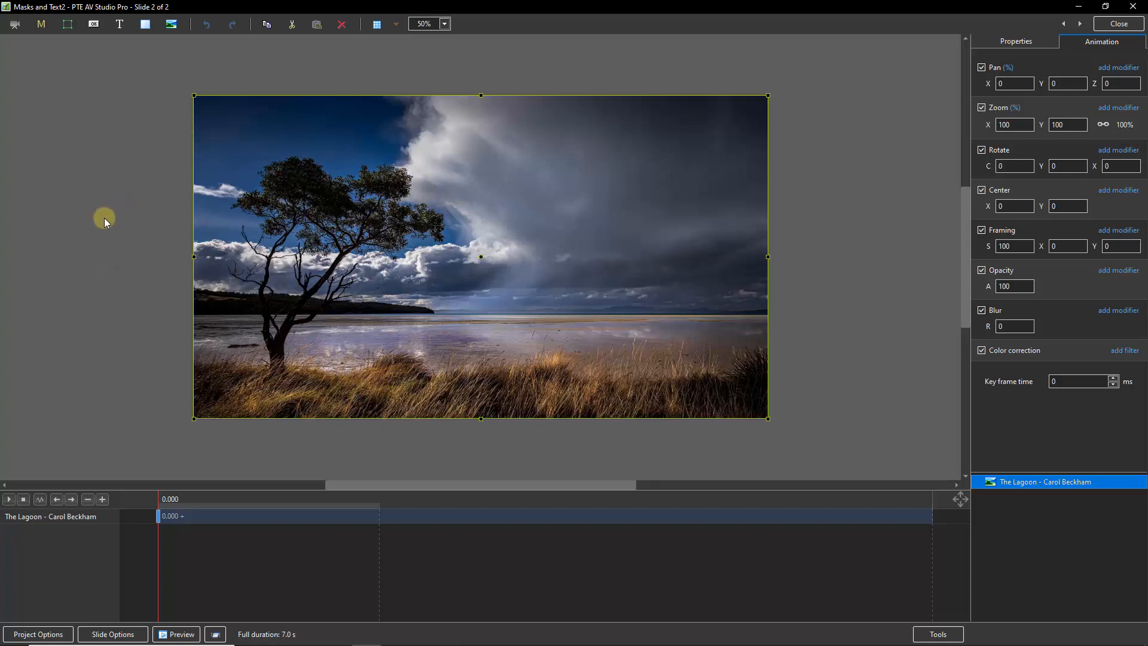
# Add an image mask to the lagoon slide with nothing selected, using the Lagoon tree picture as its stencil.
pyautogui.click(110, 232)
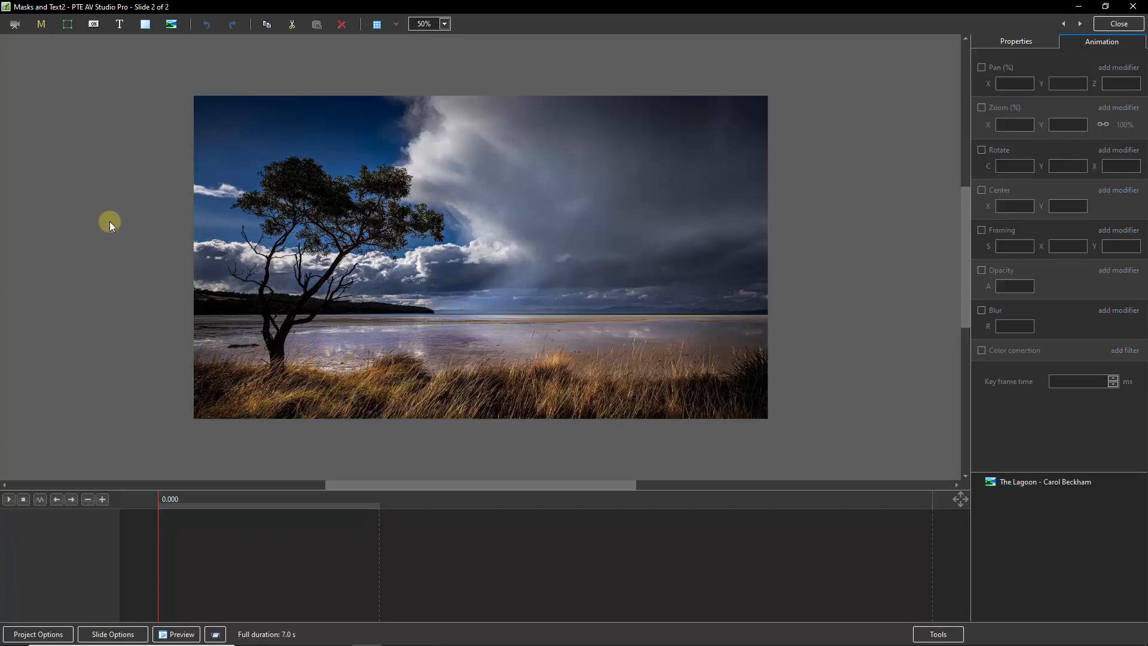
pyautogui.click(41, 27)
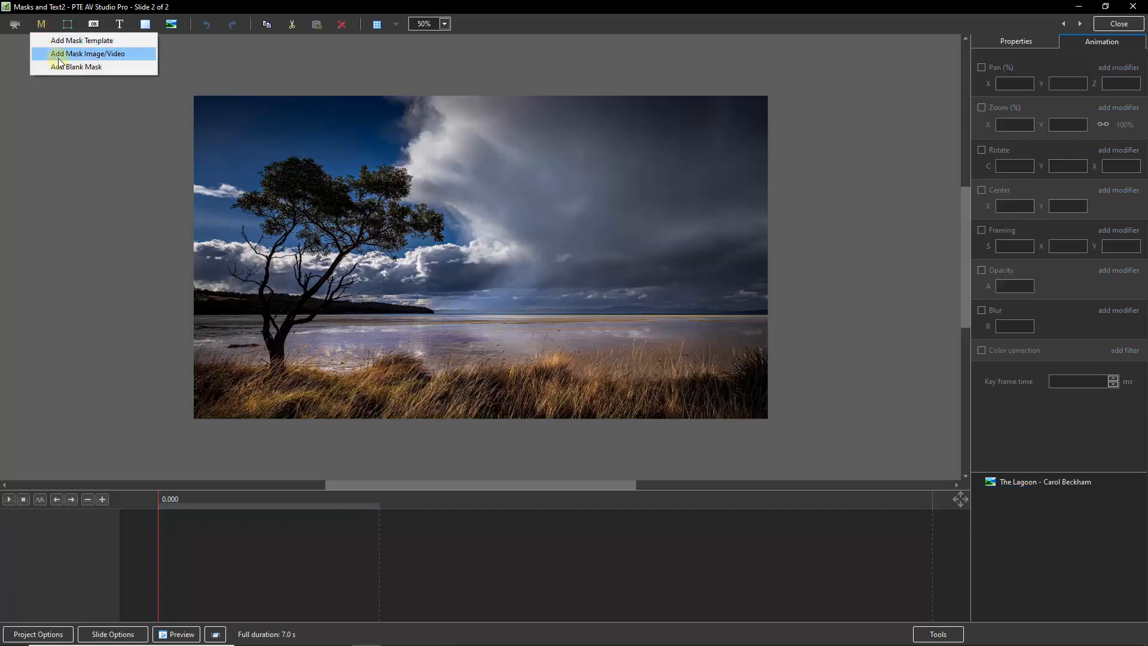
pyautogui.click(98, 58)
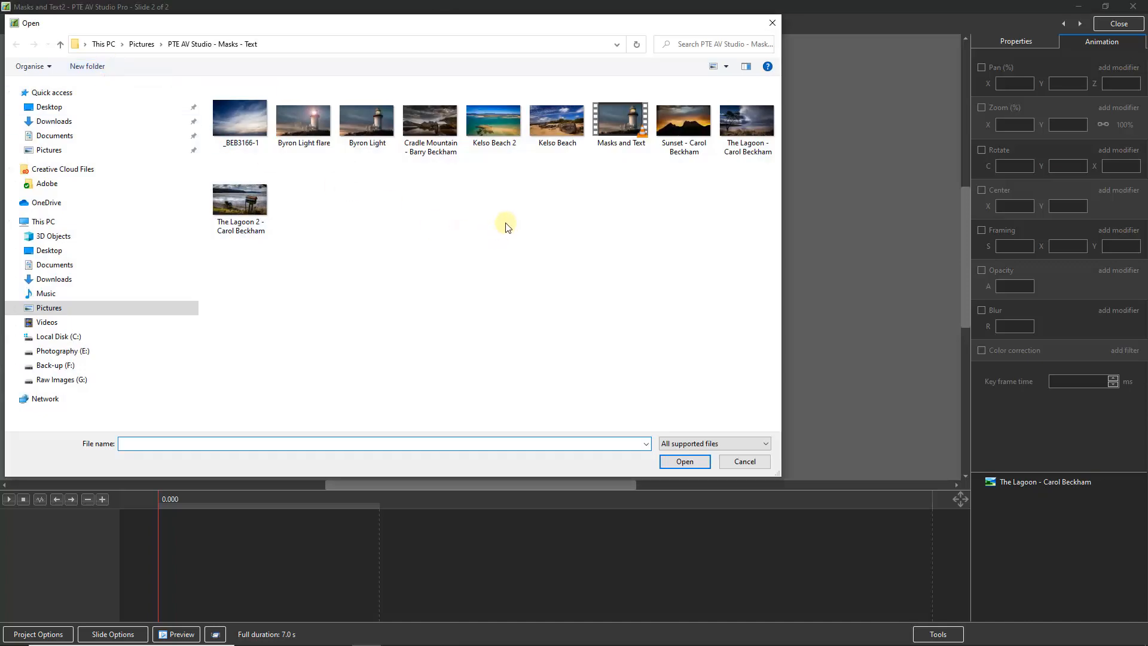
pyautogui.click(753, 128)
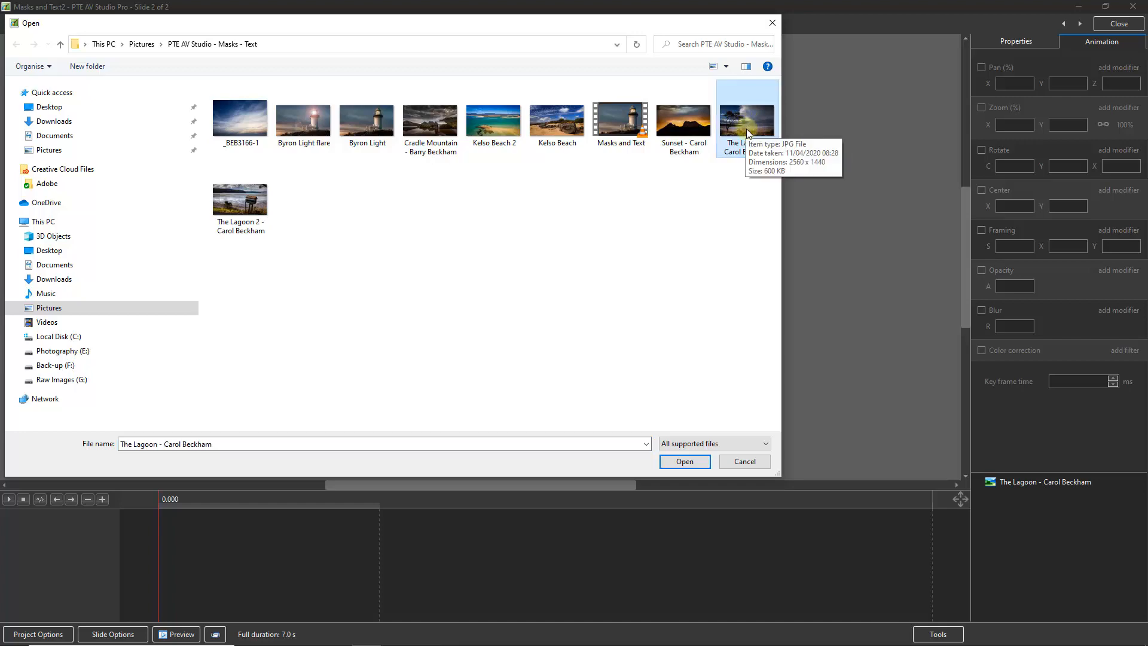
pyautogui.doubleClick(746, 120)
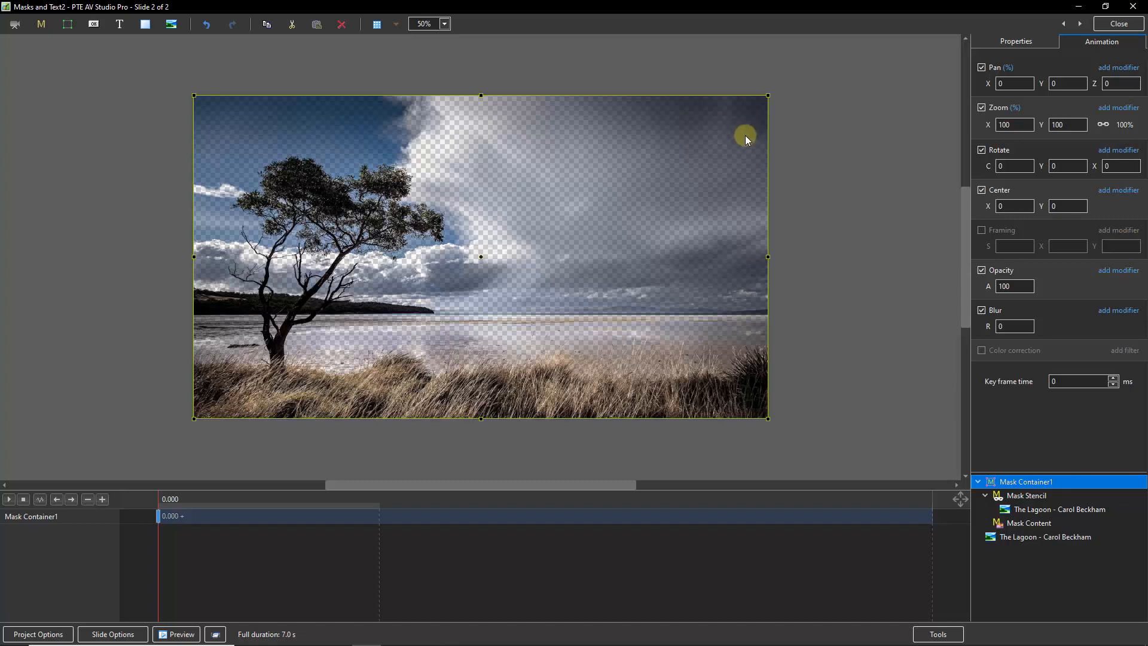
# Add the same Lagoon tree picture as an image inside the mask content.
pyautogui.click(1029, 524)
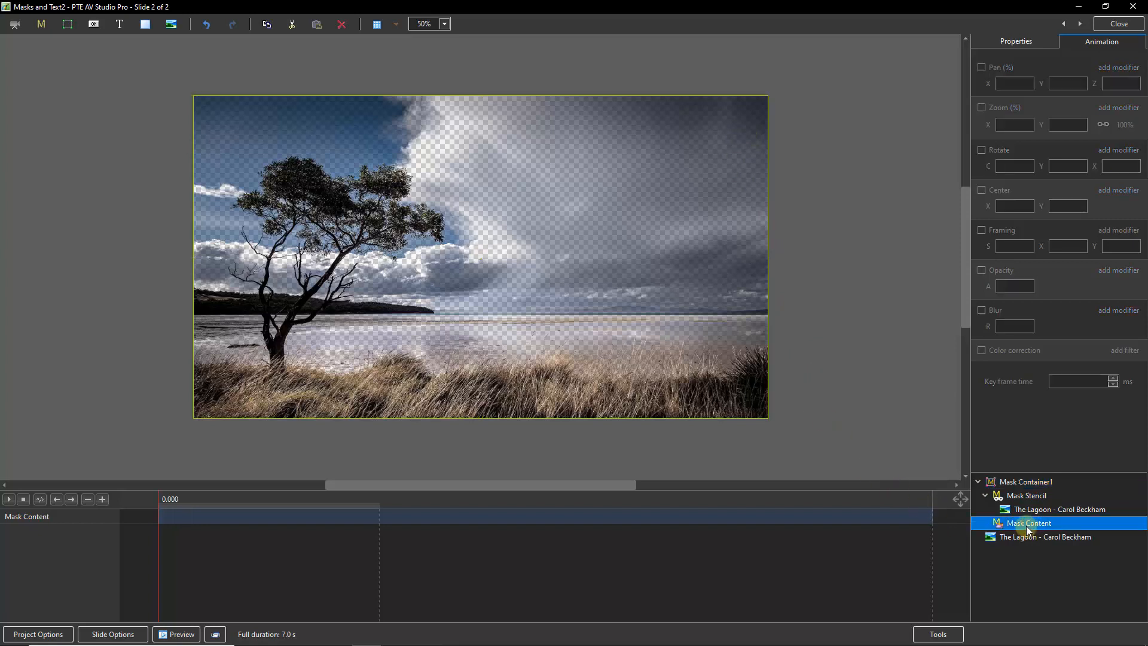
pyautogui.rightClick(1027, 527)
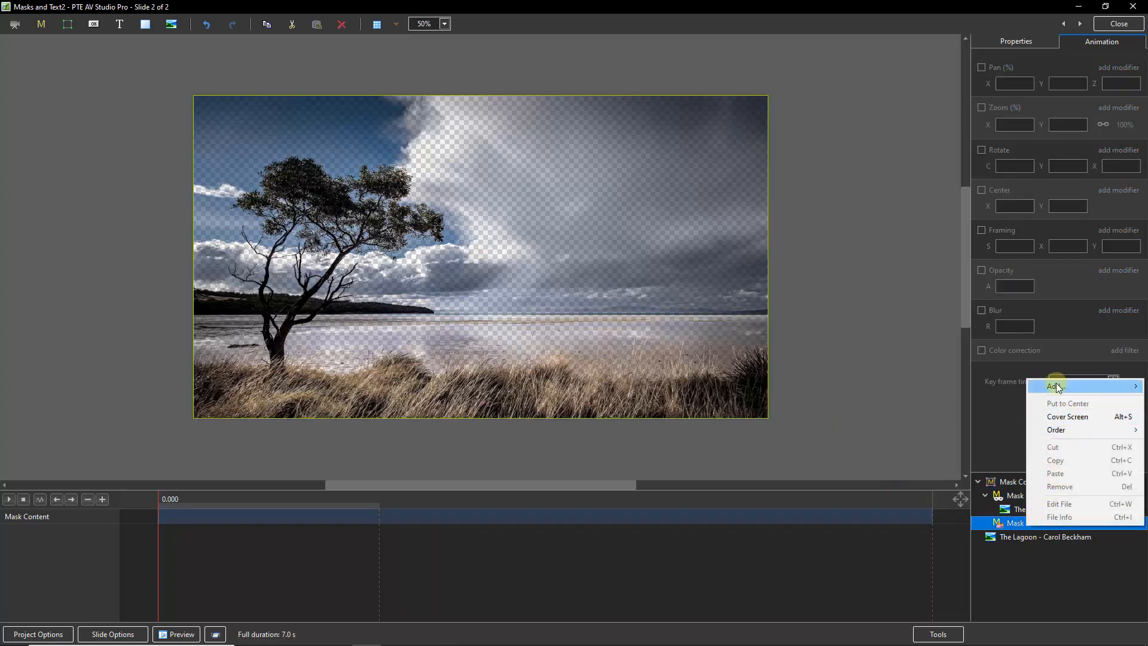
pyautogui.moveTo(1057, 388)
pyautogui.click(947, 387)
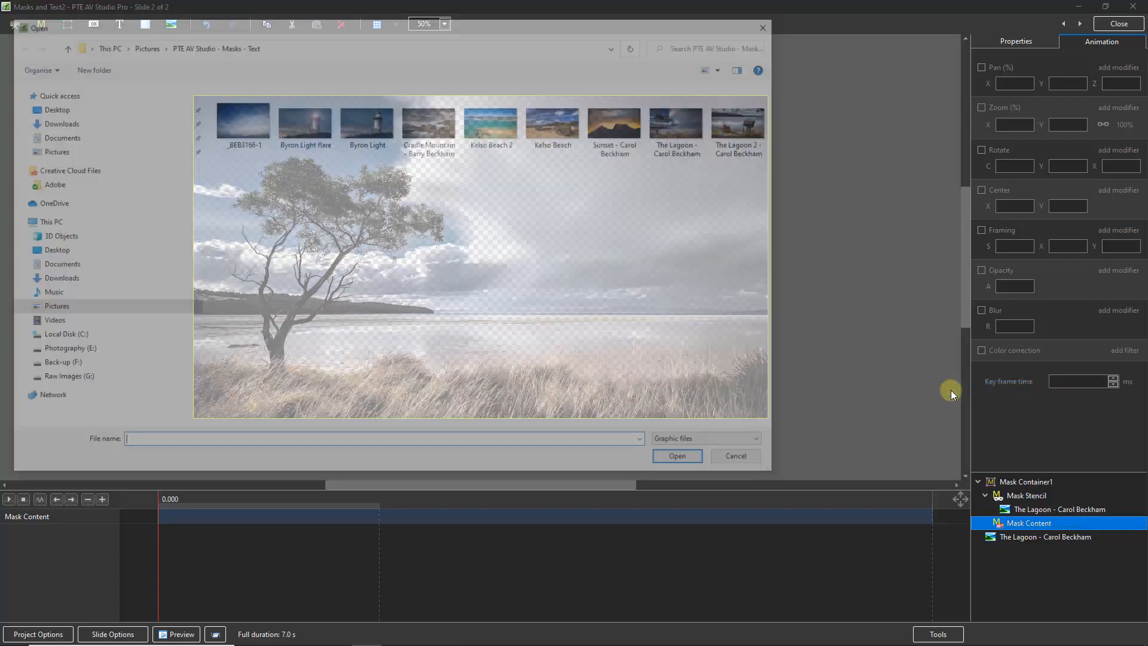
pyautogui.click(685, 118)
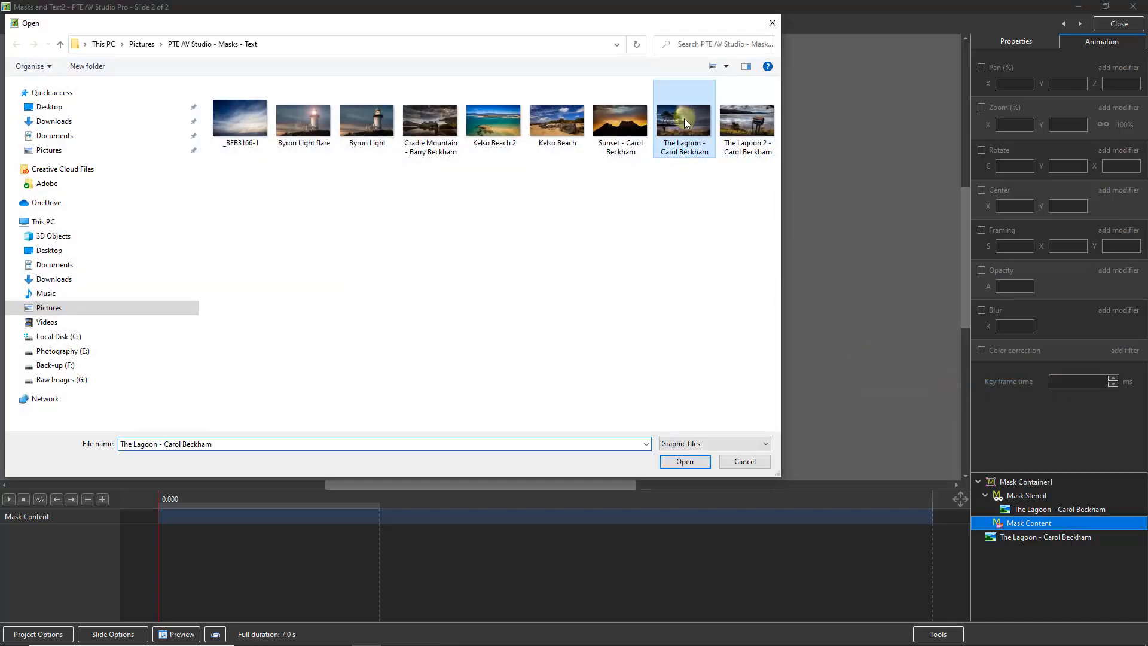
pyautogui.doubleClick(684, 120)
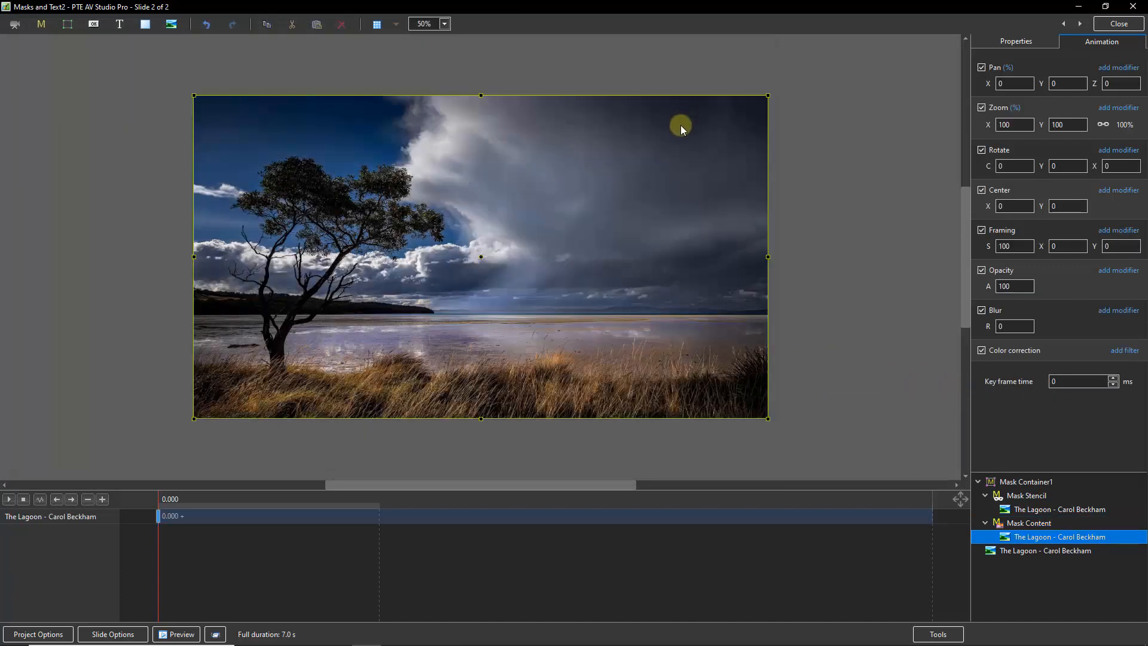
# Add the text "The Lagoon" as a child of the lagoon image inside the mask content.
pyautogui.rightClick(1036, 538)
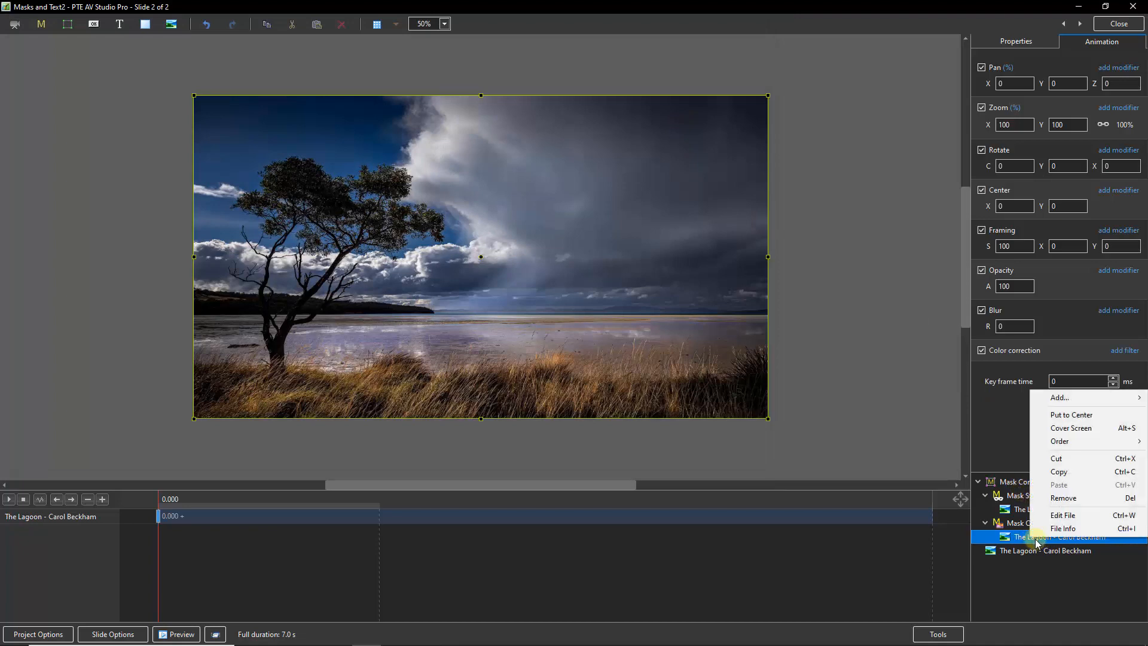
pyautogui.moveTo(1053, 399)
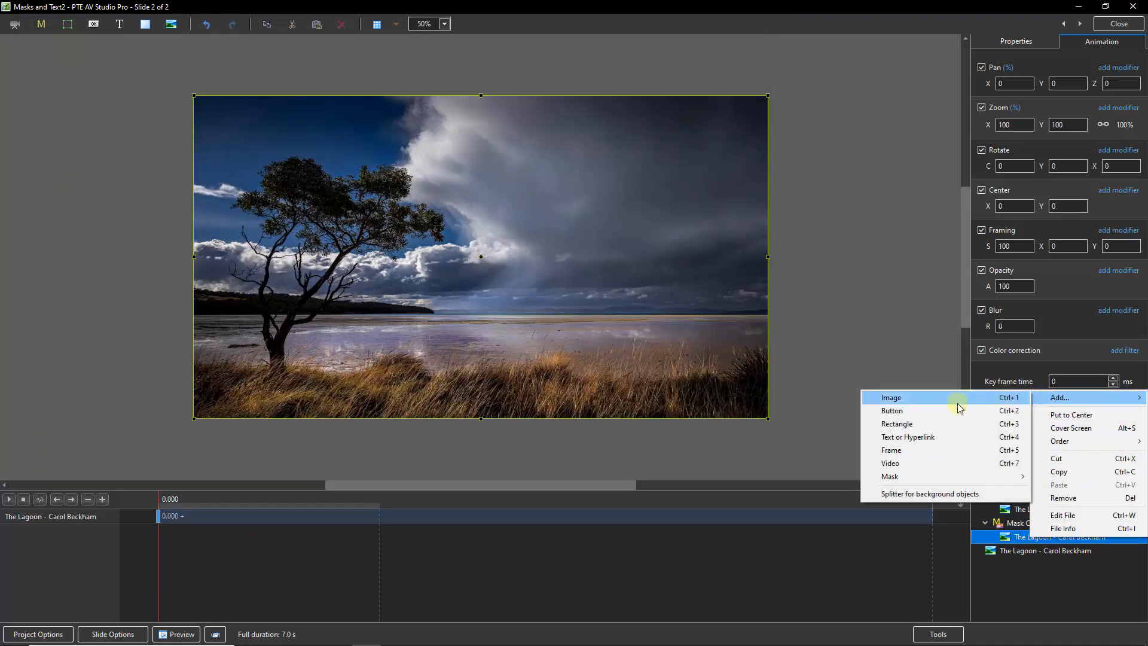
pyautogui.click(915, 438)
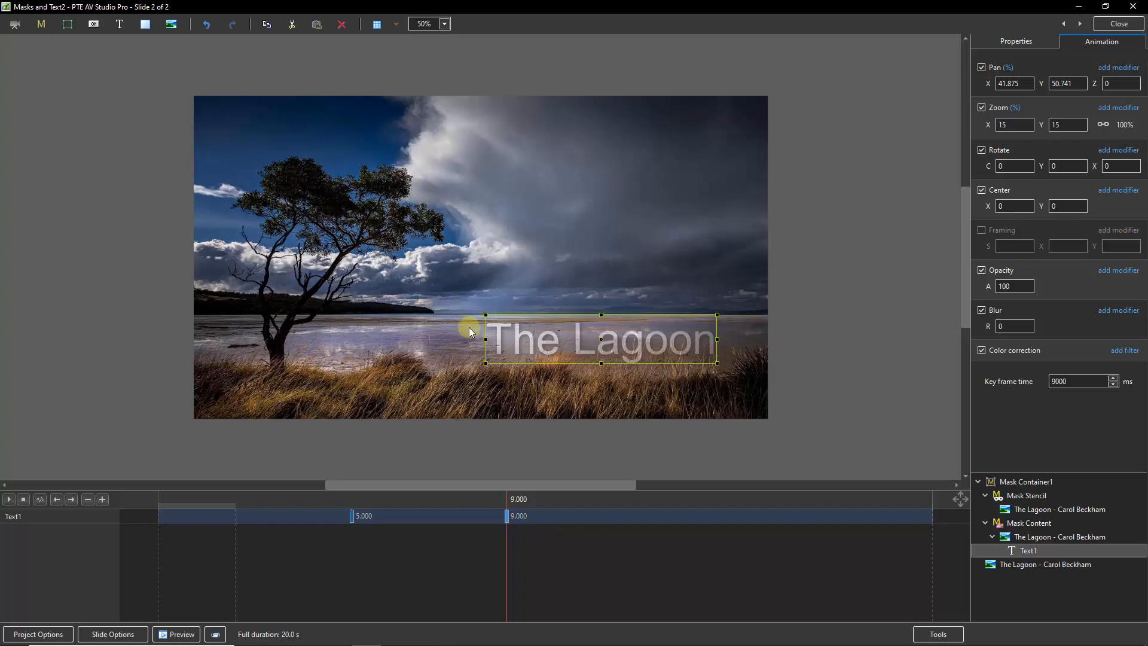
# Set The Lagoon text's second key frame to 10000 ms and, at 5000 ms, move it over the tree at about pan X -59, Y -49.
pyautogui.click(508, 515)
pyautogui.doubleClick(1071, 382)
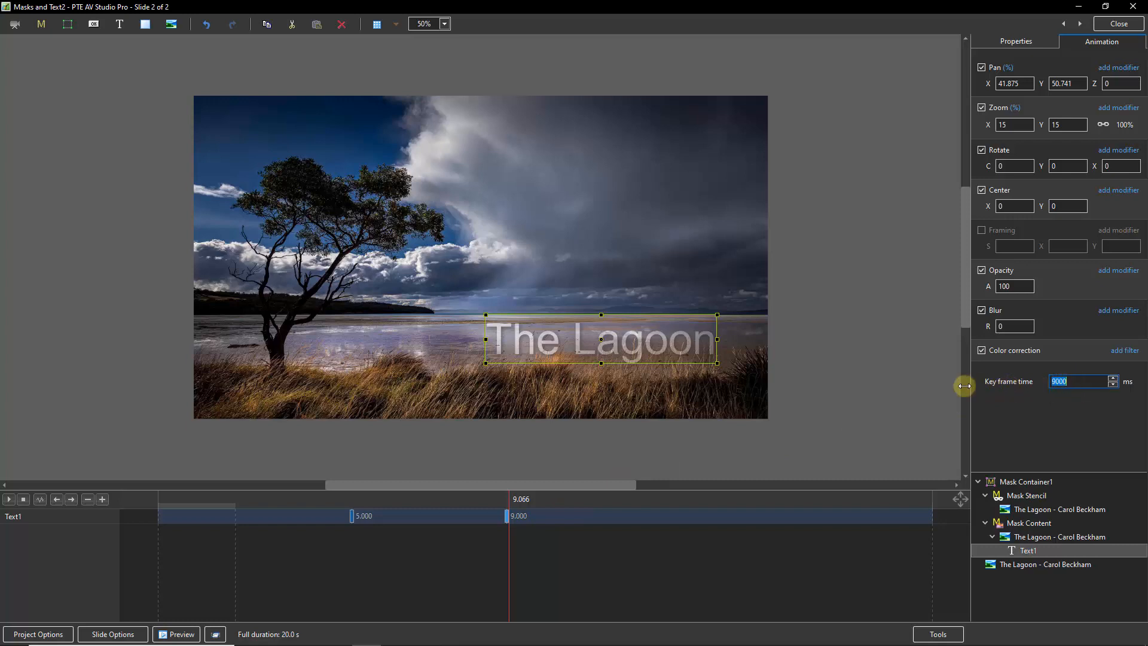
pyautogui.write('10000')
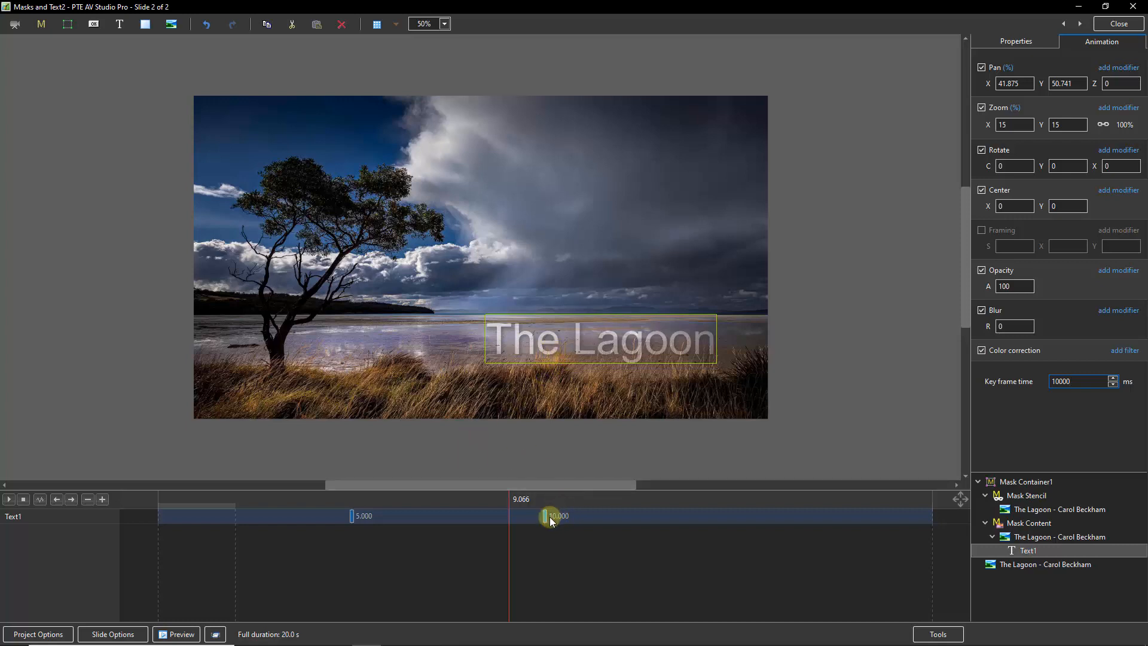
pyautogui.click(352, 517)
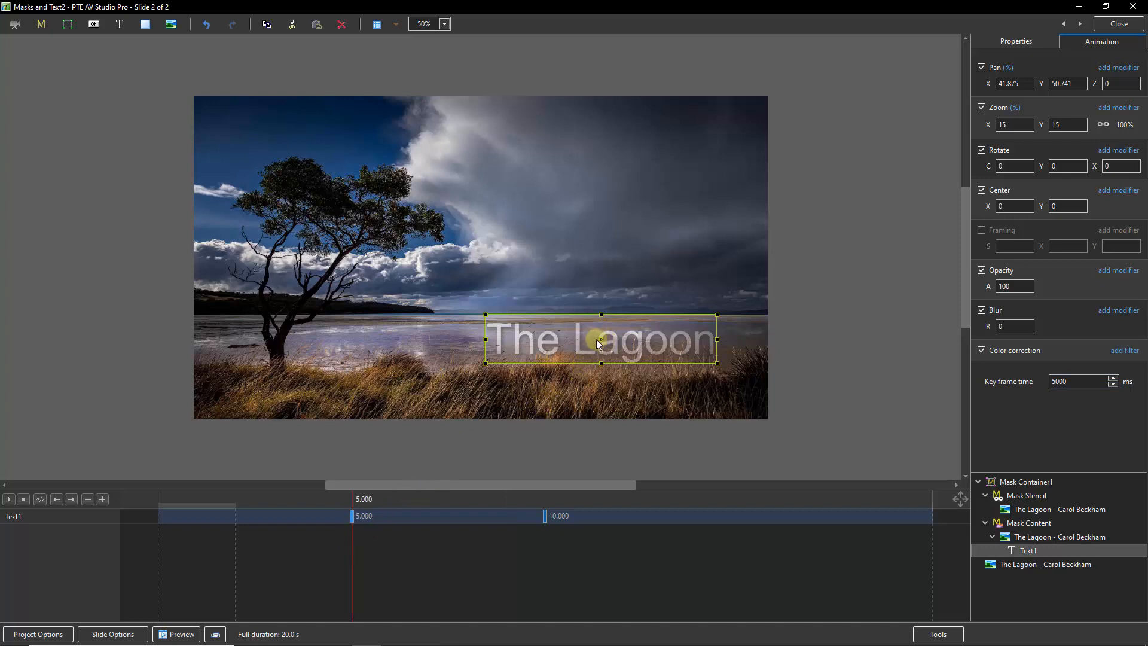
pyautogui.moveTo(597, 339); pyautogui.dragTo(310, 179)
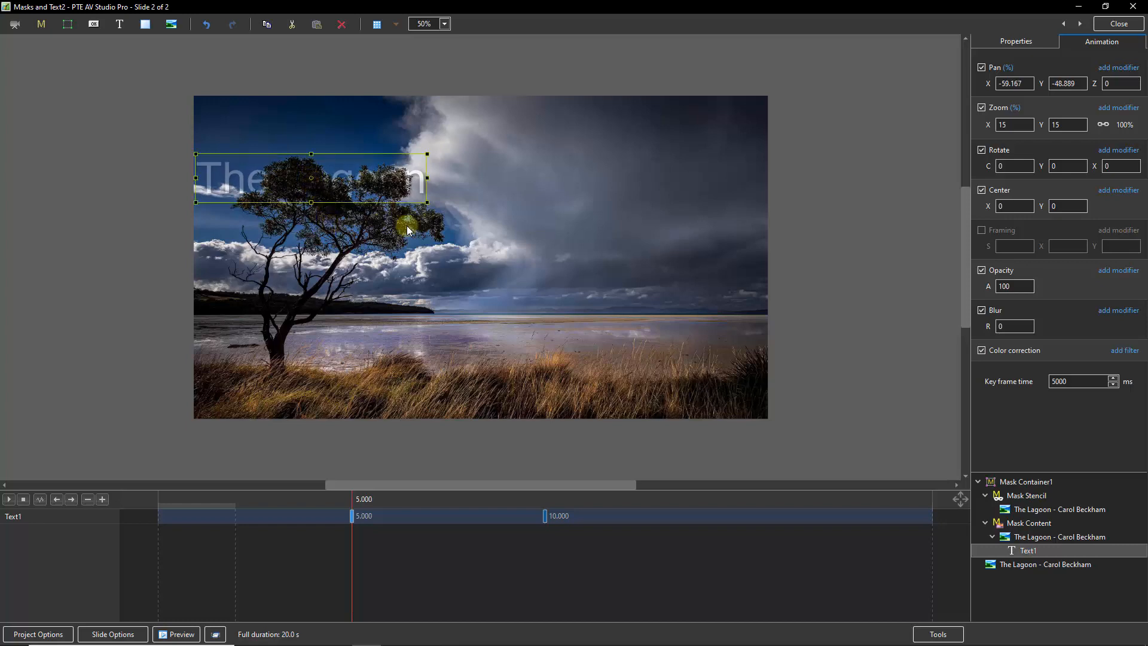
# At the 5000 ms key frame, set The Lagoon text's zoom to 3% and its pan to X -64.167, Y -43.889.
pyautogui.click(1015, 124)
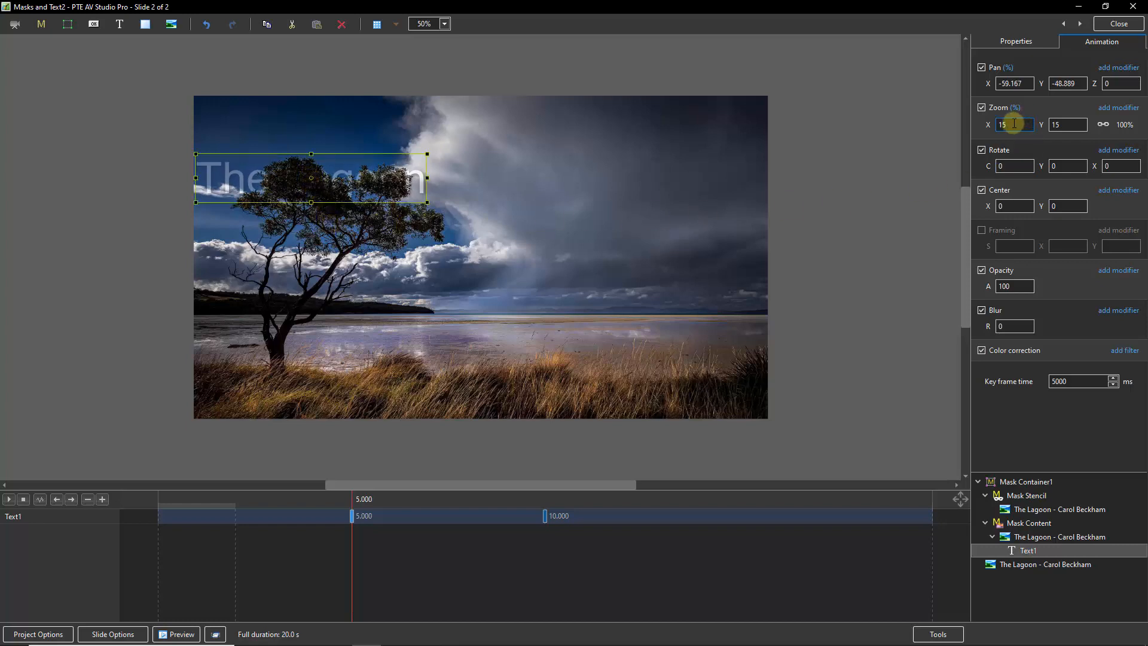
pyautogui.doubleClick(1014, 124)
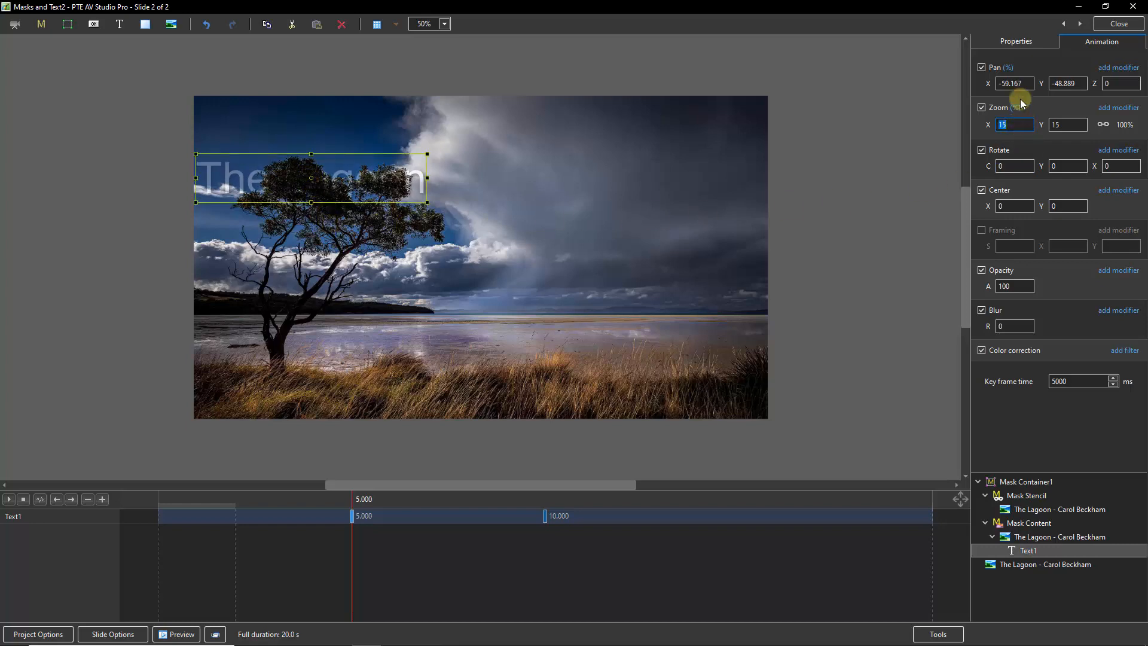
pyautogui.write('9')
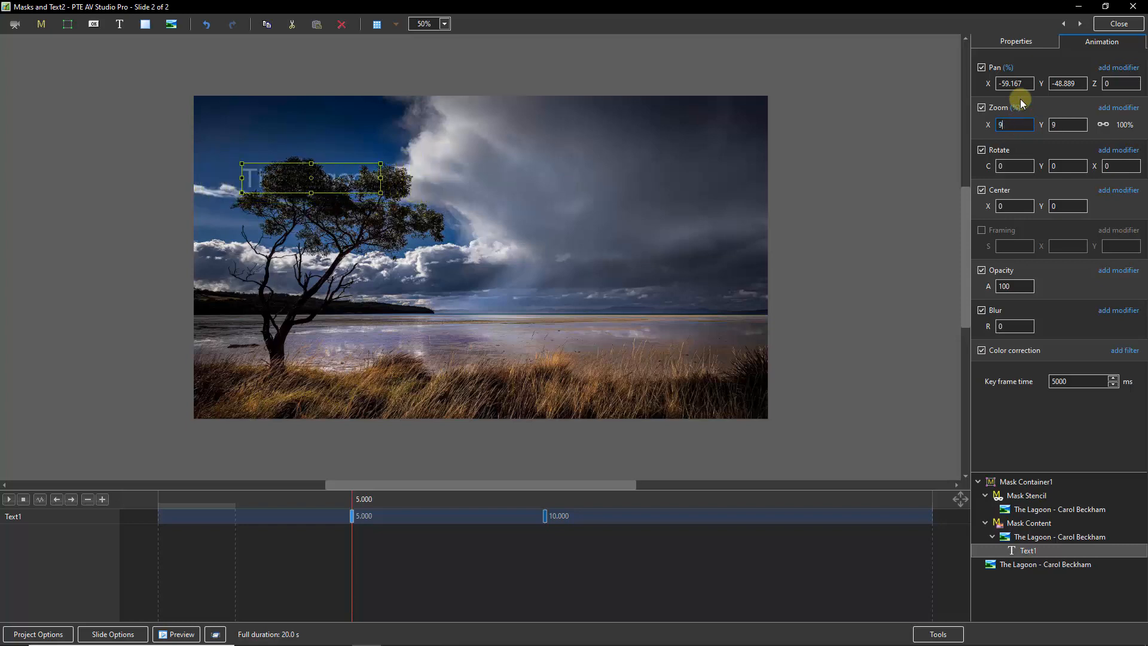
pyautogui.press('BackSpace')
pyautogui.write('3')
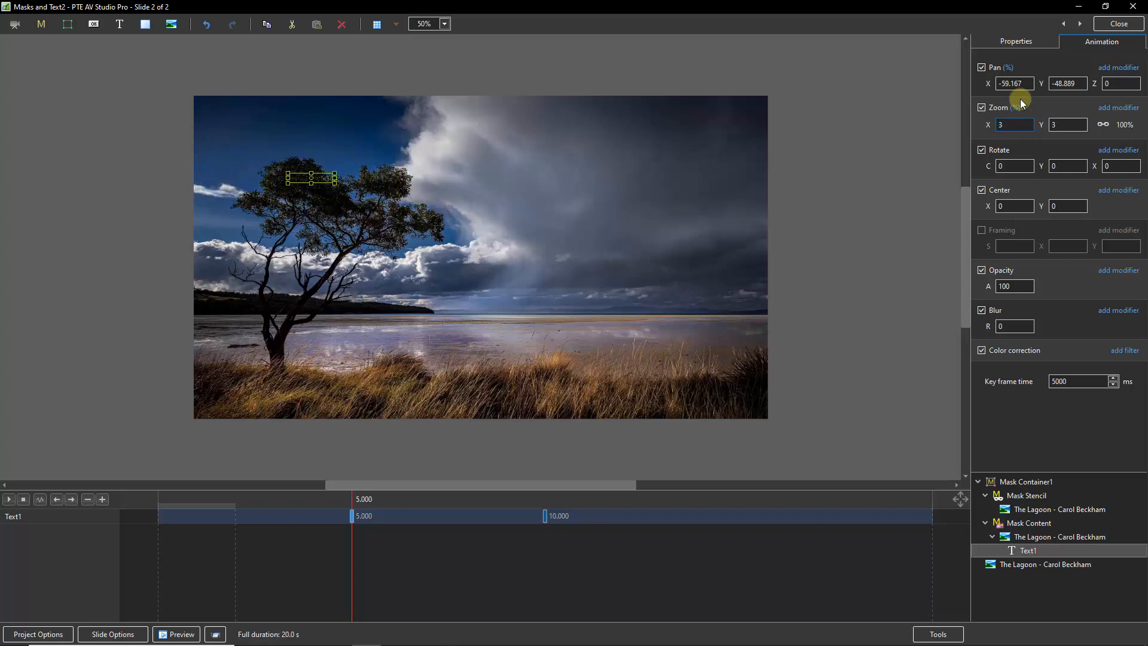
pyautogui.doubleClick(1080, 82)
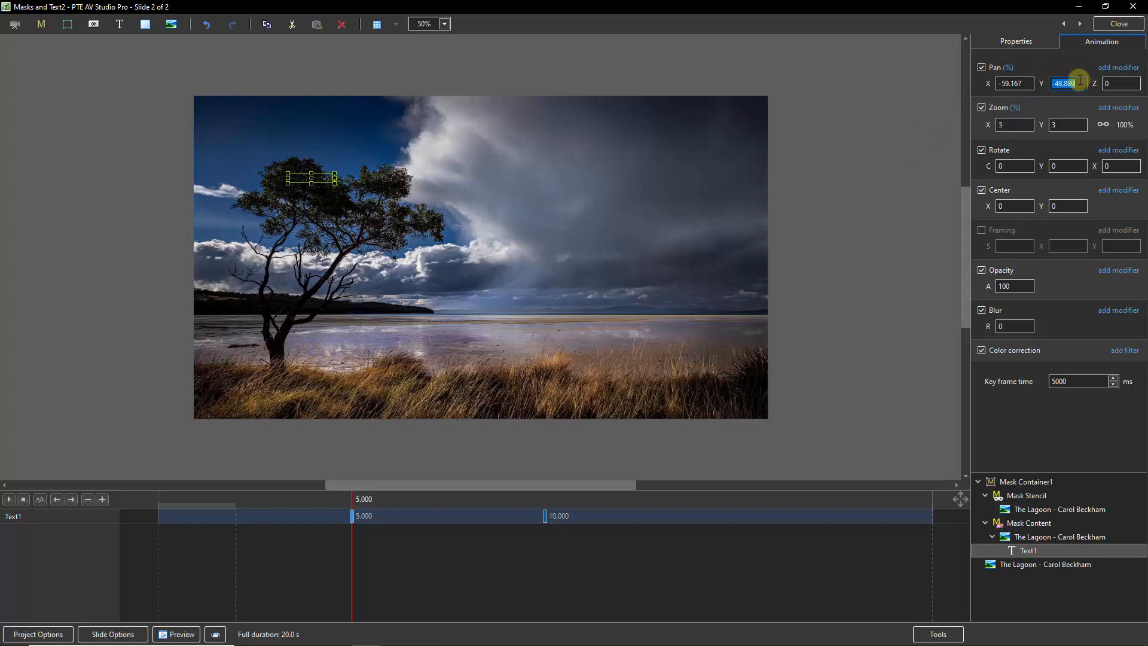
pyautogui.write('-44.889')
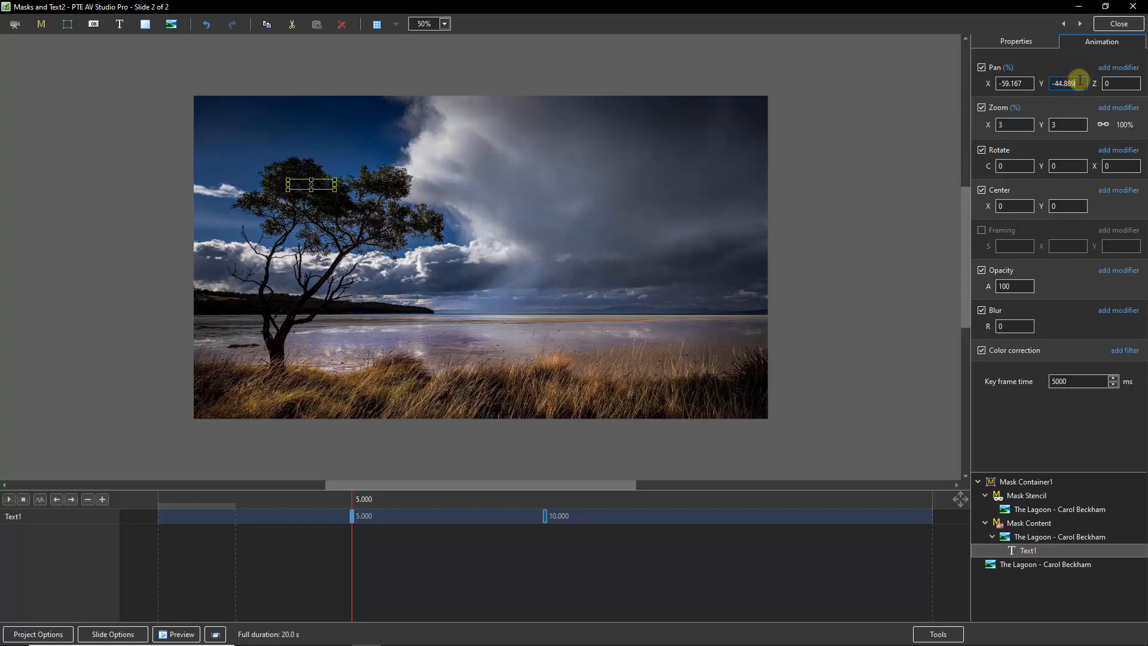
pyautogui.scroll(1, 1080, 81)
pyautogui.doubleClick(1027, 81)
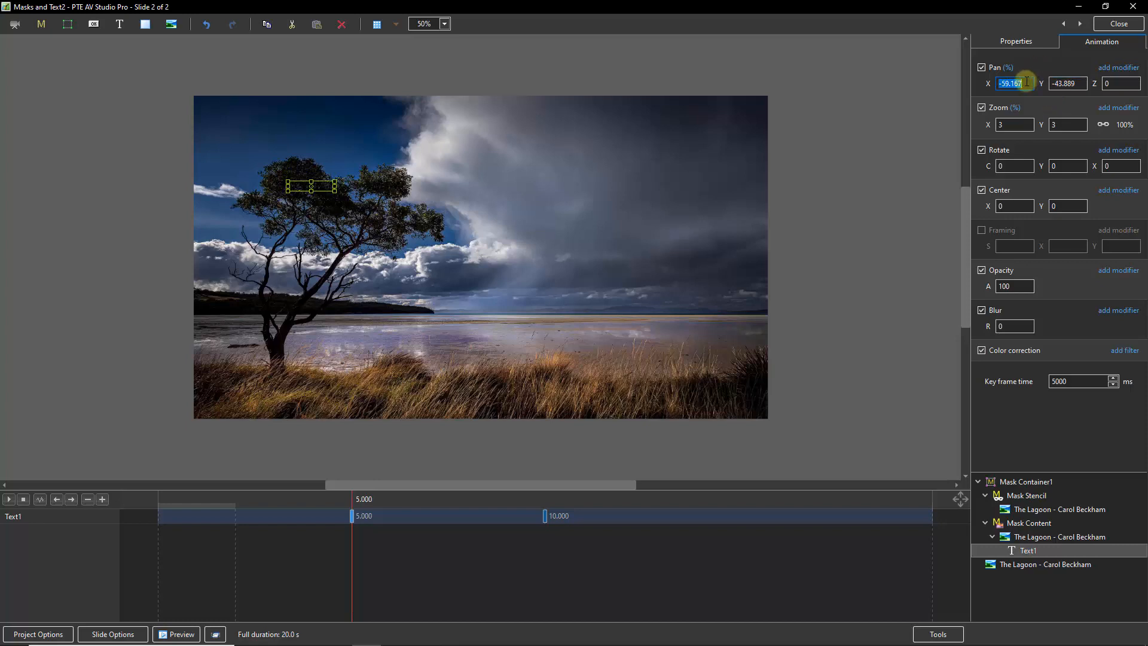
pyautogui.scroll(-5, 1027, 81)
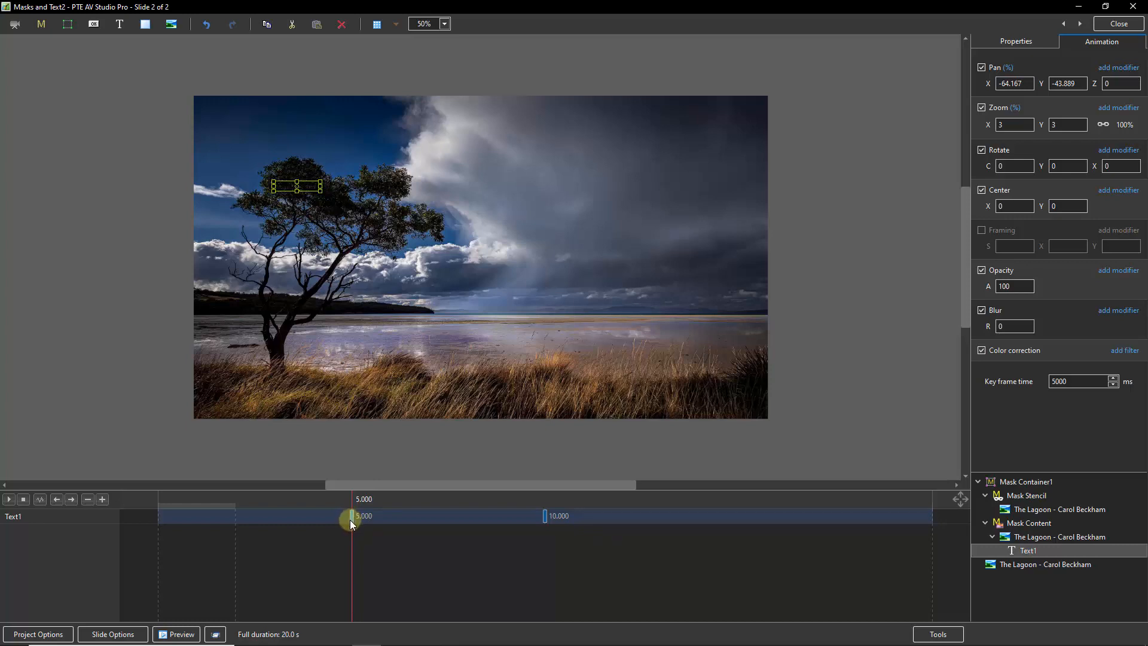
# Add a Slow down animation speed modifier to both the pan and the zoom of the text's 5000 ms key frame.
pyautogui.click(1118, 68)
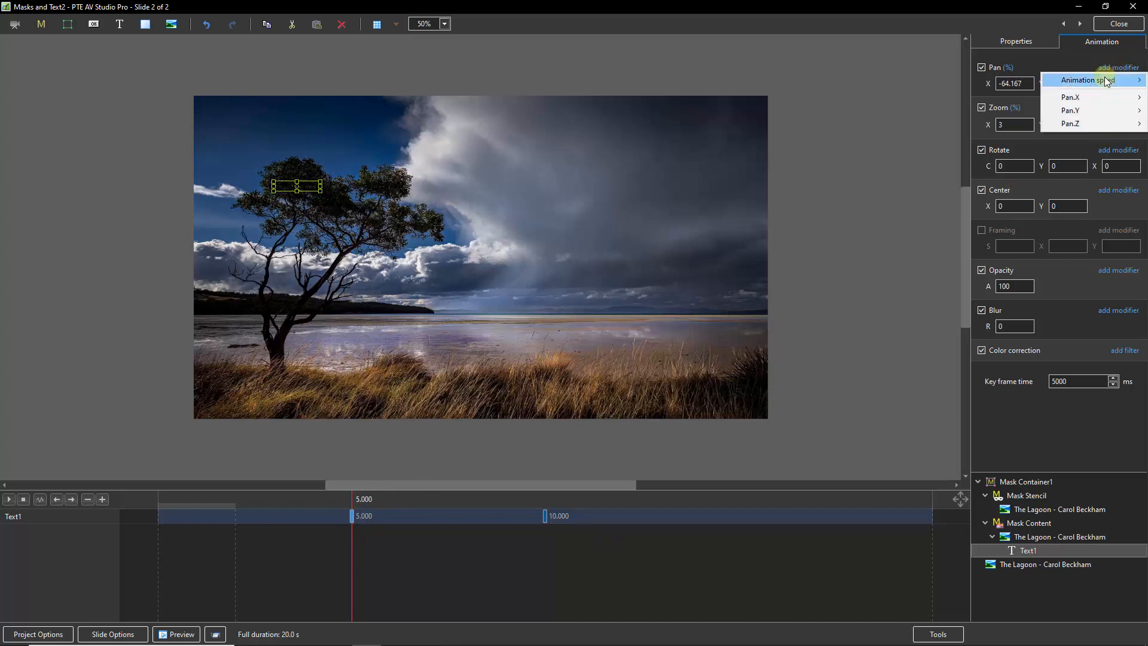
pyautogui.moveTo(1093, 84)
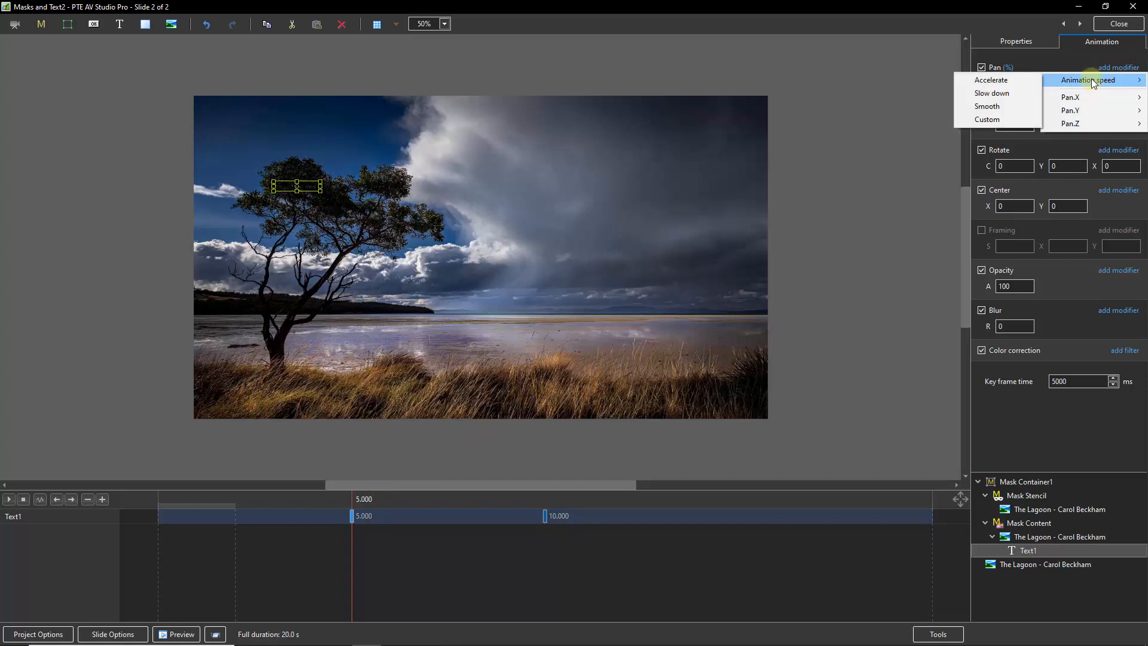
pyautogui.click(1006, 94)
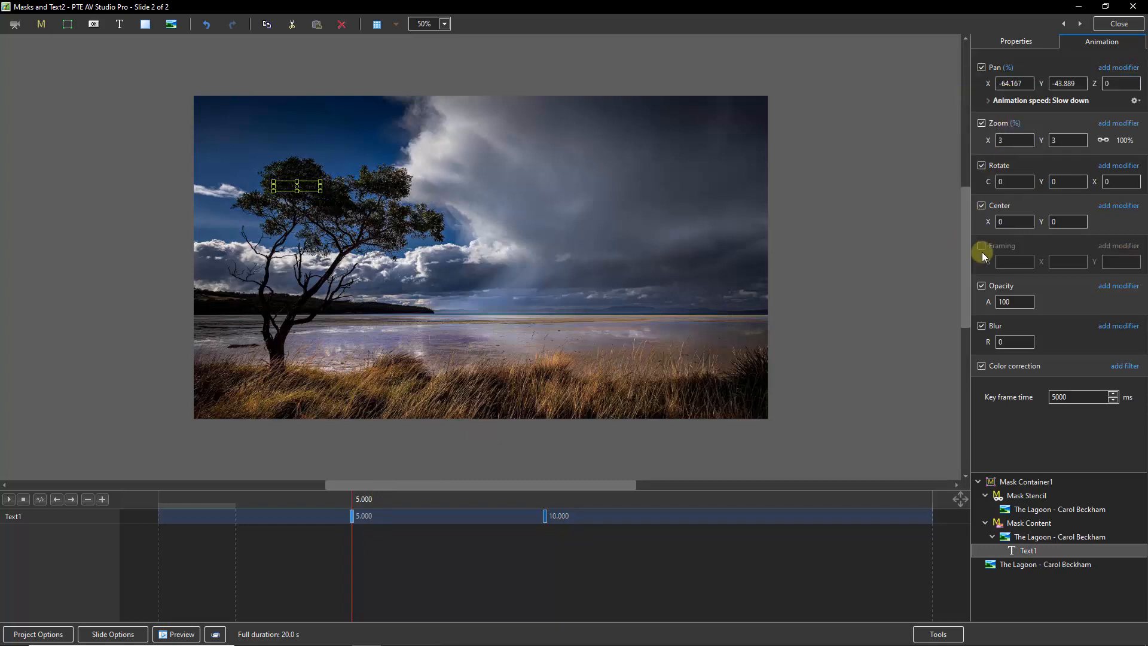
pyautogui.click(1109, 123)
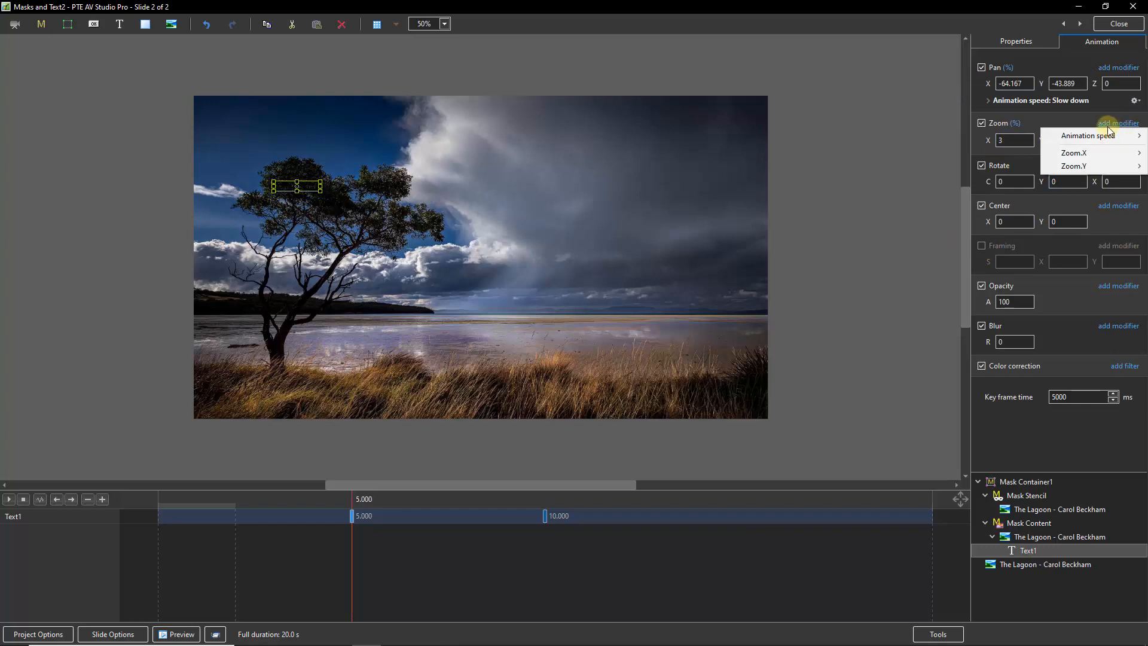
pyautogui.moveTo(1088, 136)
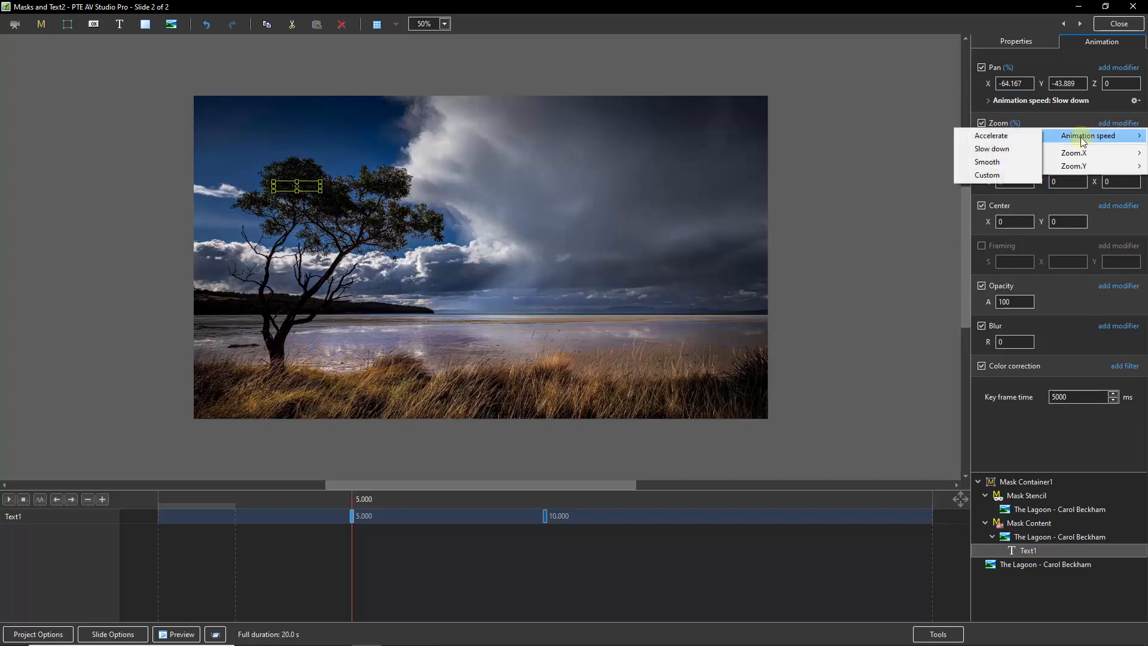
pyautogui.click(998, 149)
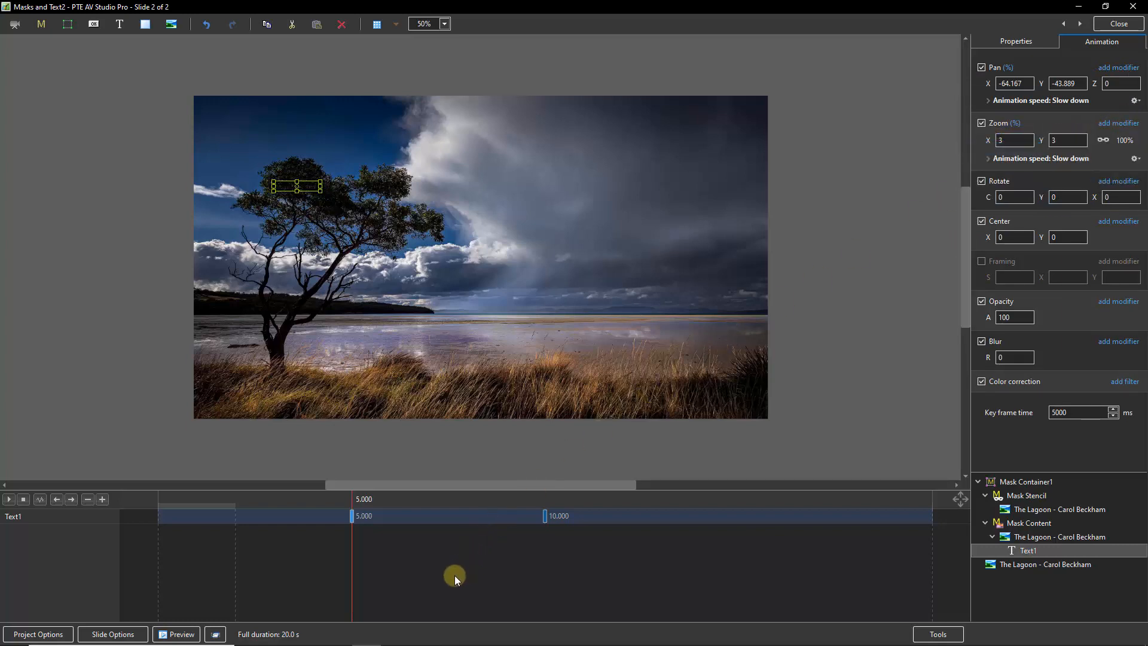
# Return to the text's 5000 ms key frame and set its rotation C to -18.
pyautogui.press('Home')
pyautogui.click(330, 497)
pyautogui.click(352, 518)
pyautogui.click(1012, 197)
pyautogui.write('1')
pyautogui.scroll(-12, 1012, 196)
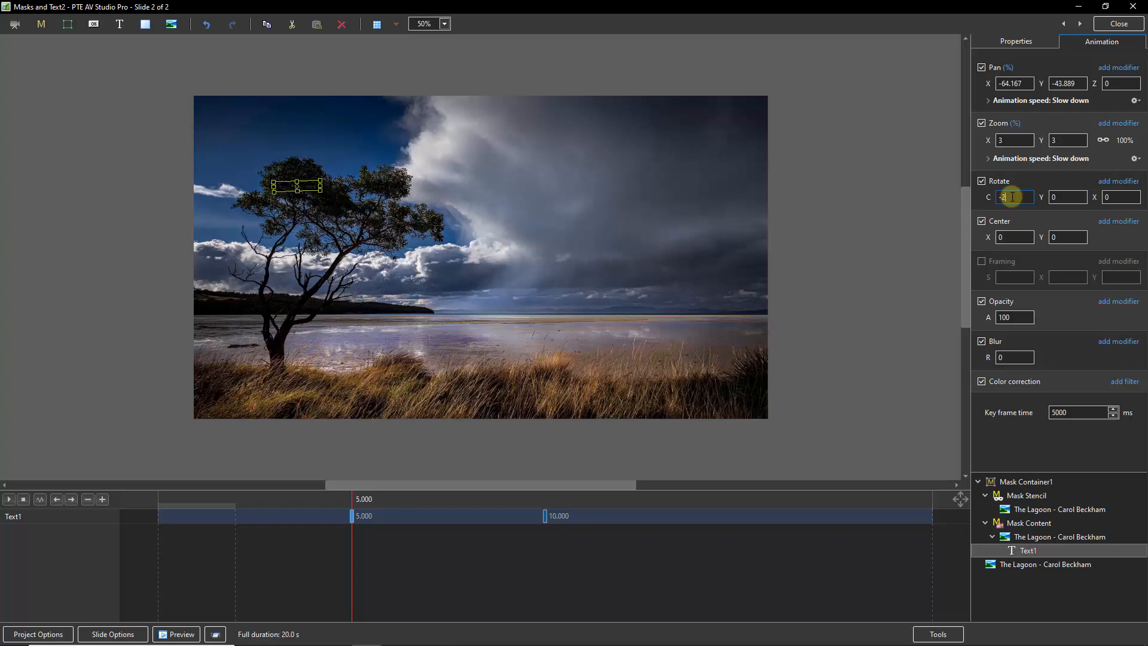
pyautogui.scroll(-7, 1012, 197)
# Adjust the tilted text's pan to X -66.167, Y -46.889 so it sits behind the tree's foliage.
pyautogui.click(1079, 84)
pyautogui.scroll(-3, 1079, 84)
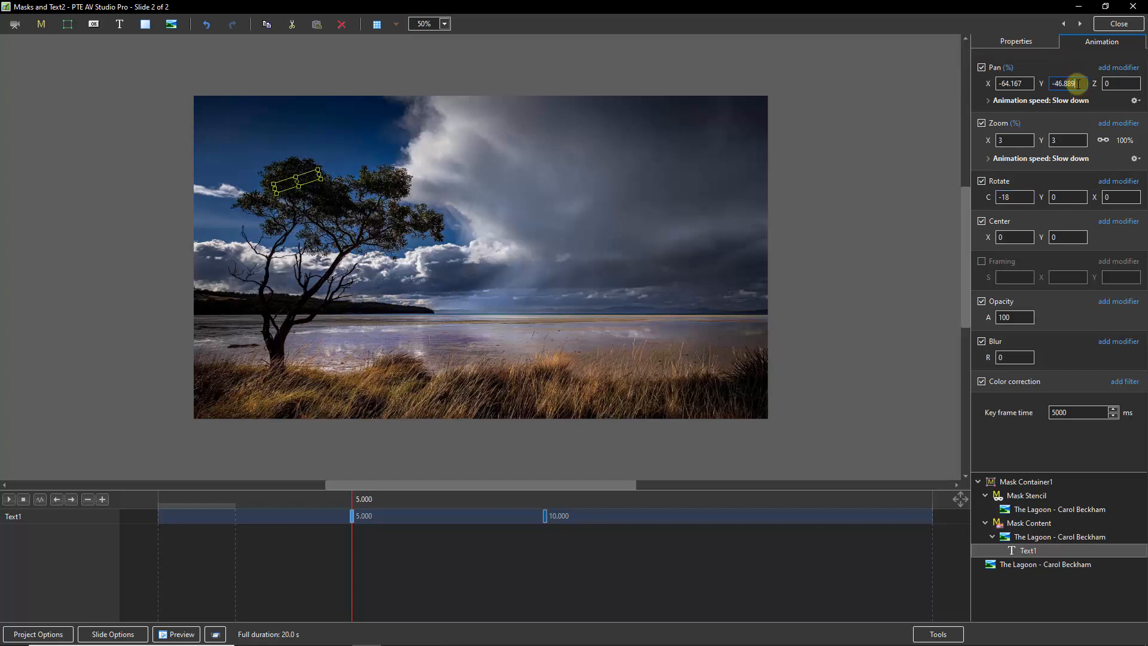
pyautogui.click(1026, 83)
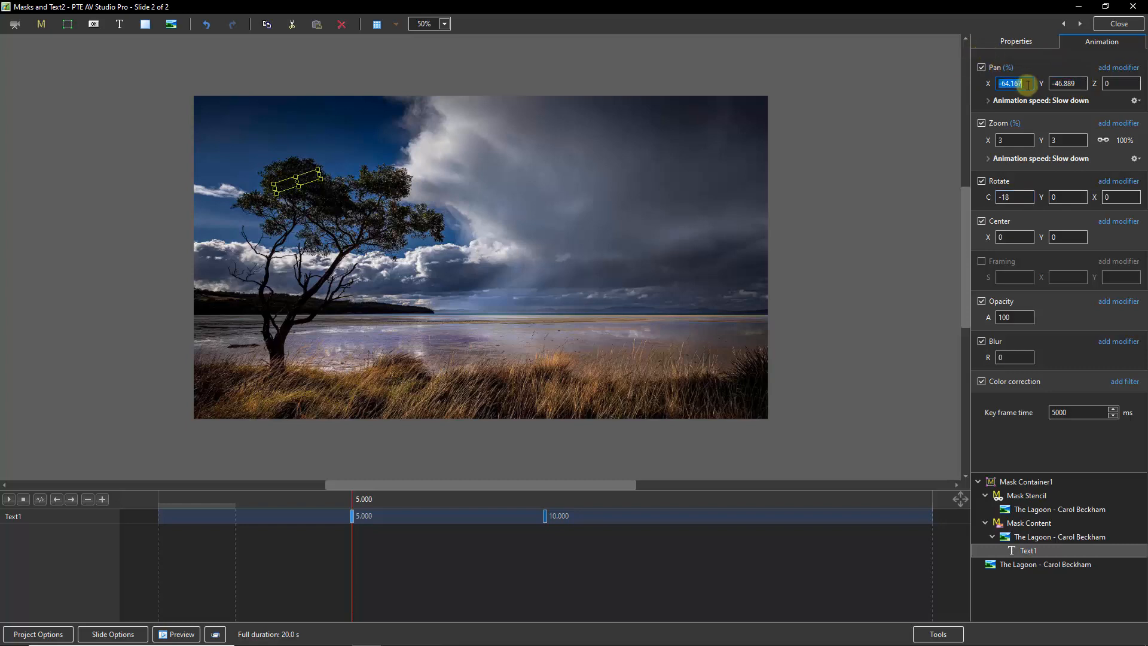
pyautogui.scroll(1, 1027, 84)
pyautogui.scroll(-3, 1027, 84)
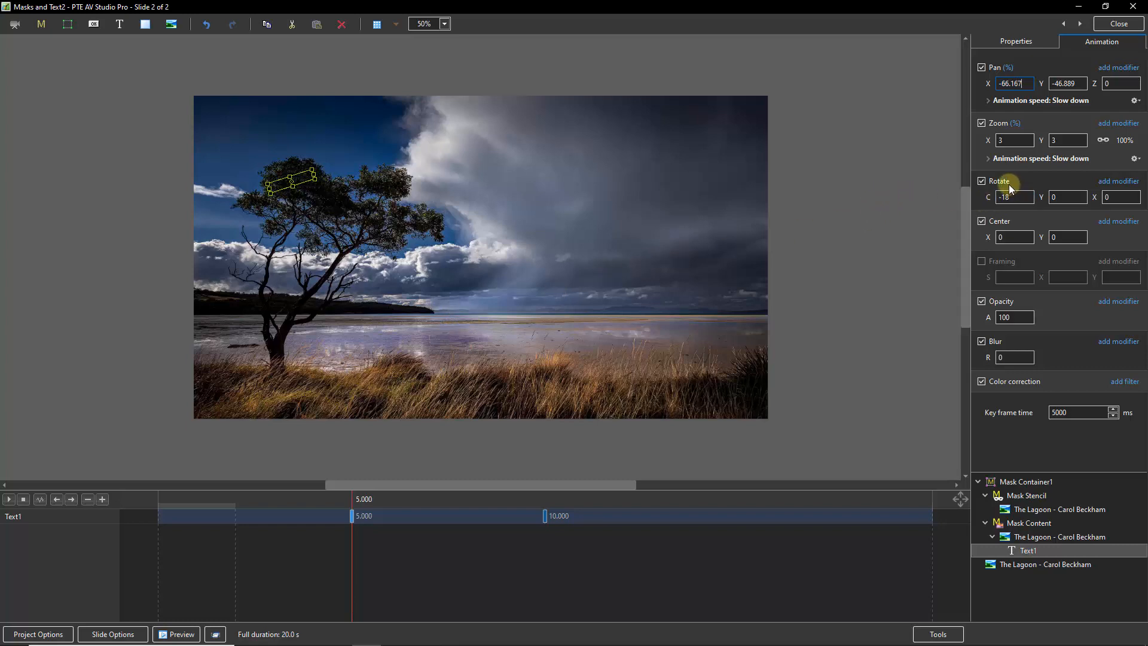
# Add a Slow down animation speed modifier to the rotation of the text's 5000 ms key frame.
pyautogui.click(1126, 183)
pyautogui.moveTo(1084, 199)
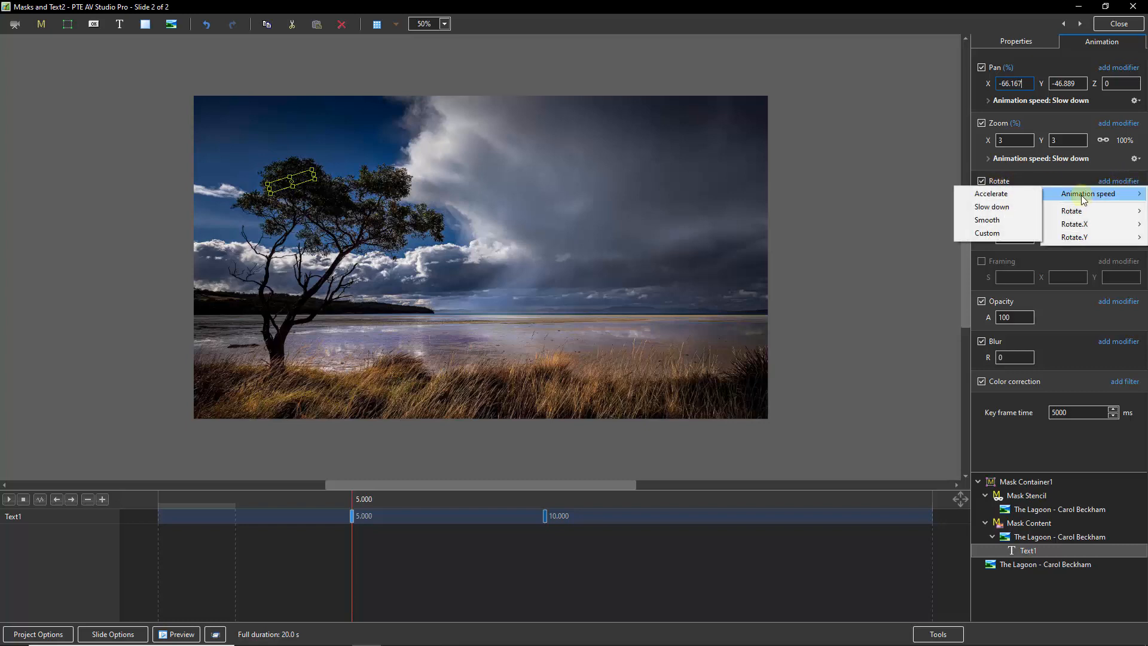
pyautogui.click(996, 207)
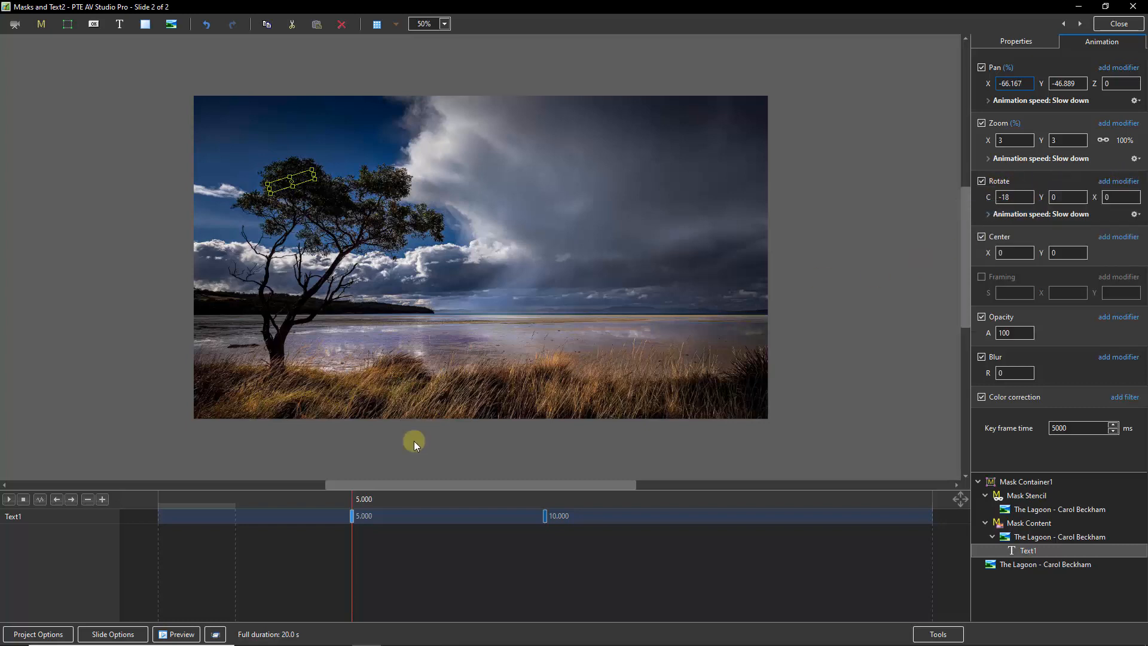
# Play the text animation from just before the 5000 ms key frame, stopping once the text reaches its final position.
pyautogui.click(327, 513)
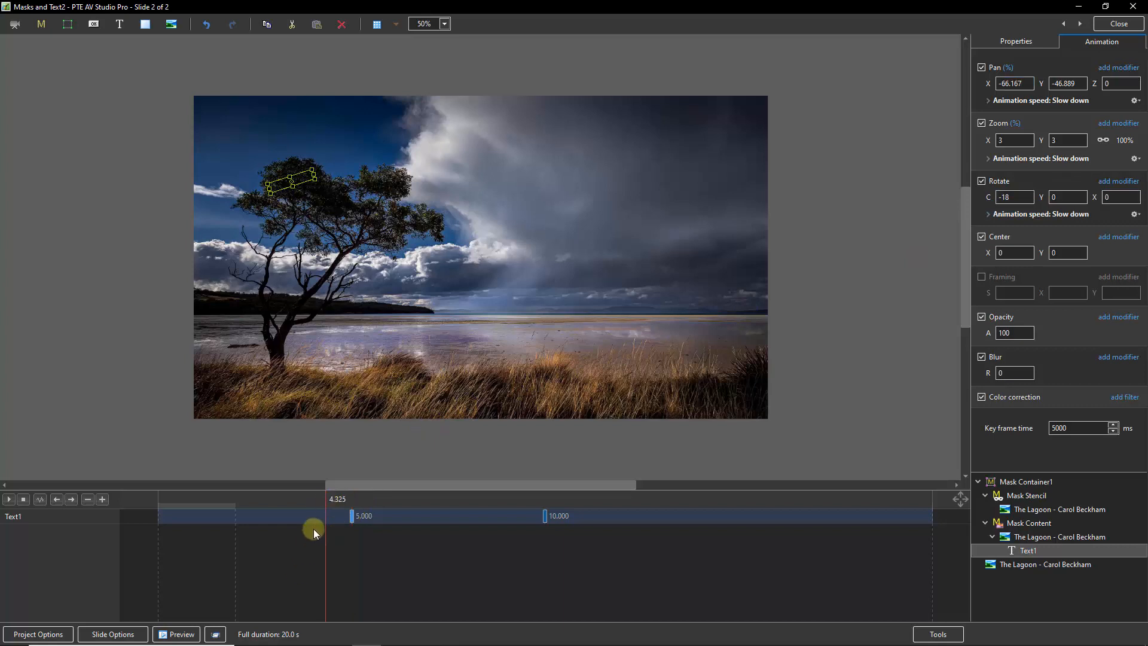
pyautogui.click(9, 499)
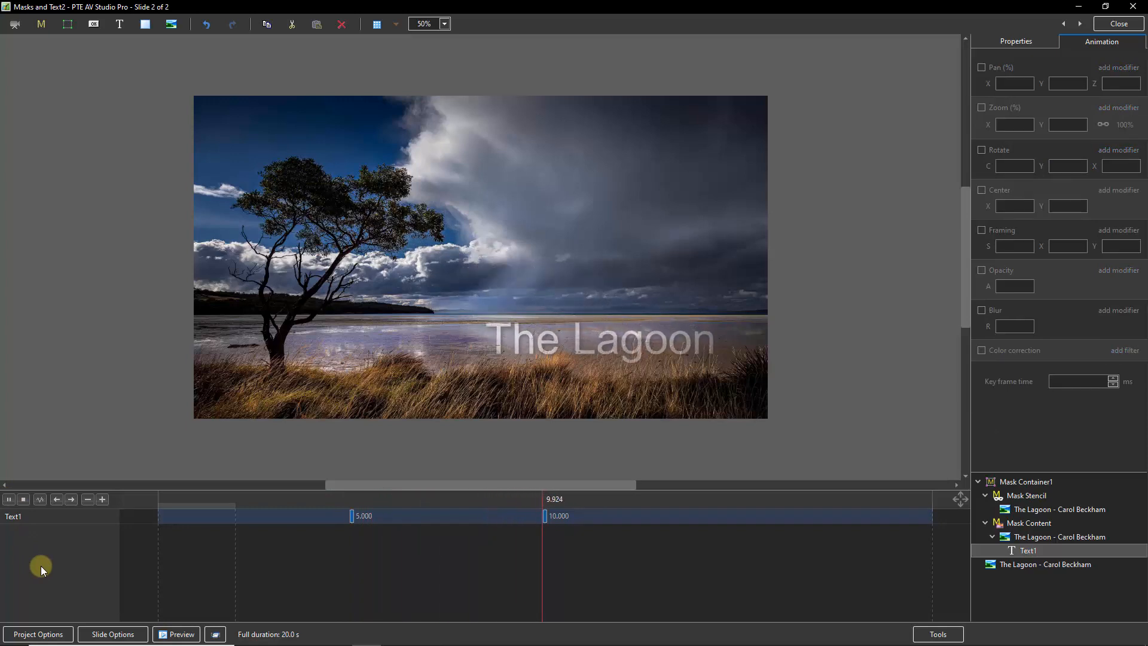
pyautogui.press('space')
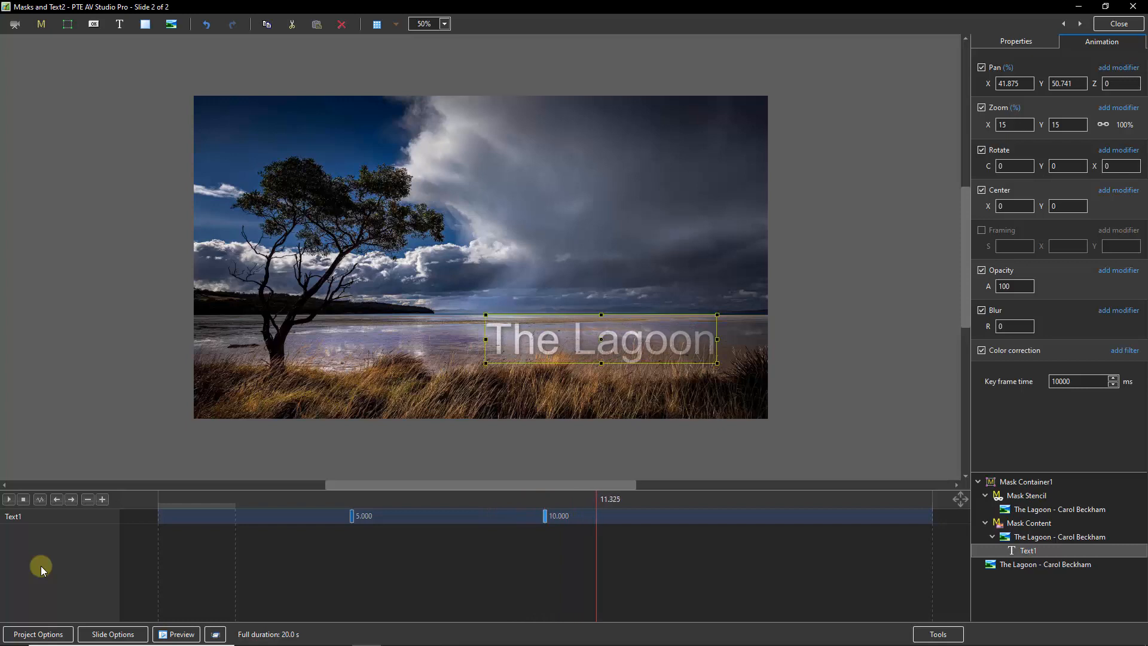
# Change the time of the text's second key frame to 12000 ms.
pyautogui.click(351, 515)
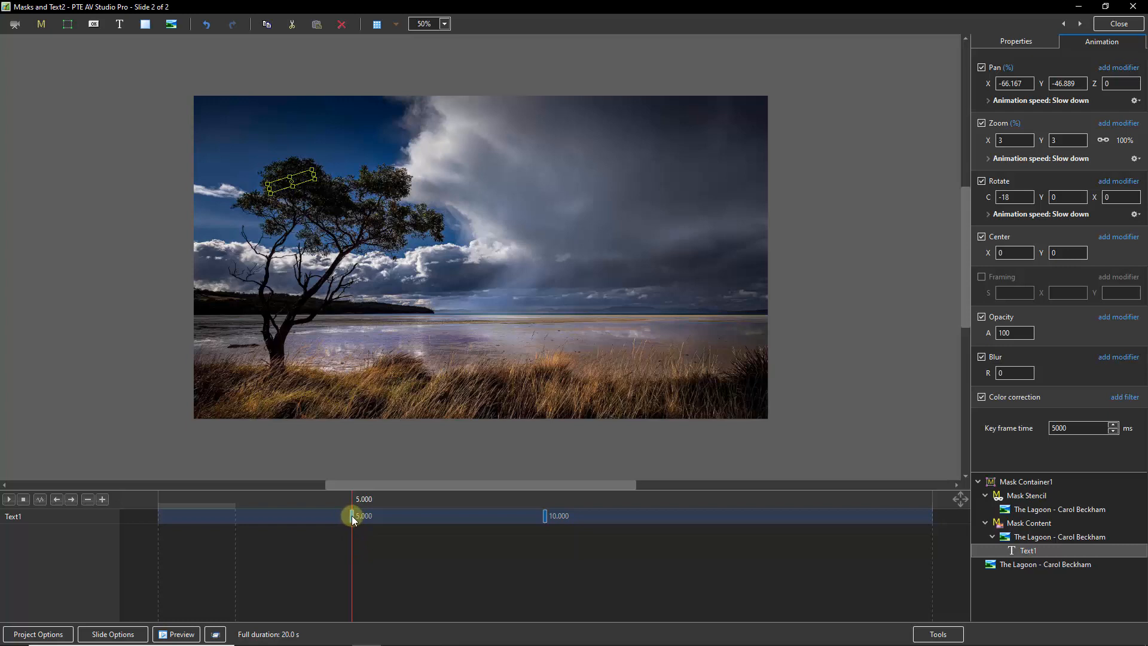
pyautogui.click(544, 516)
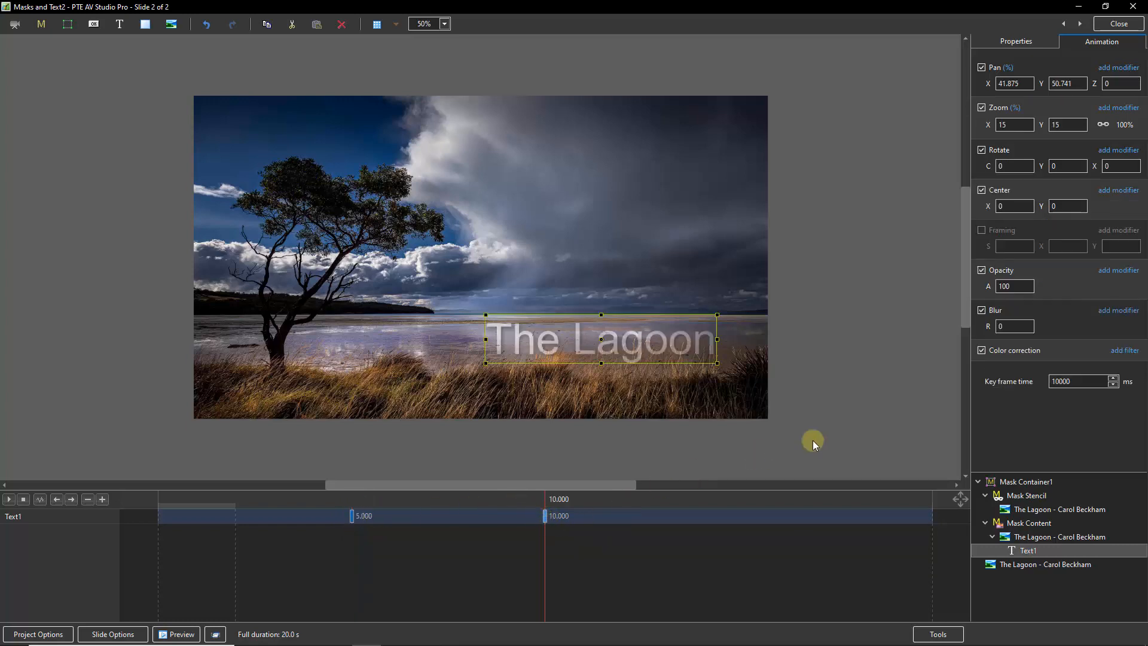
pyautogui.doubleClick(1074, 381)
pyautogui.write('12000')
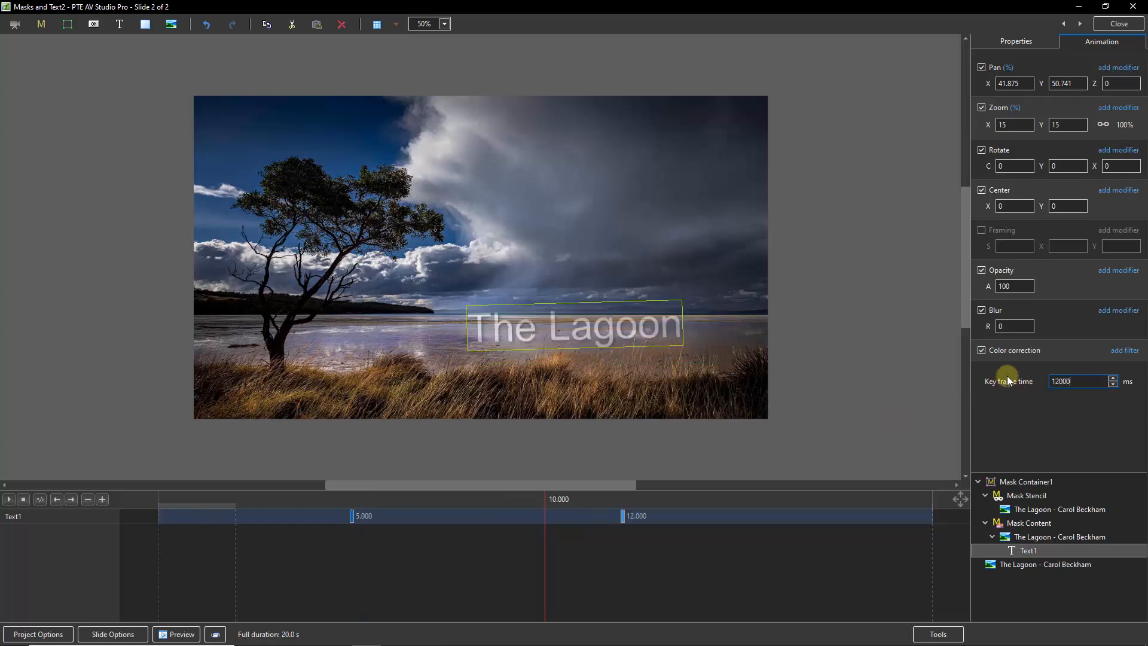
# Replay the retimed text animation from just before the first key frame until past the 12000 ms key frame.
pyautogui.click(333, 514)
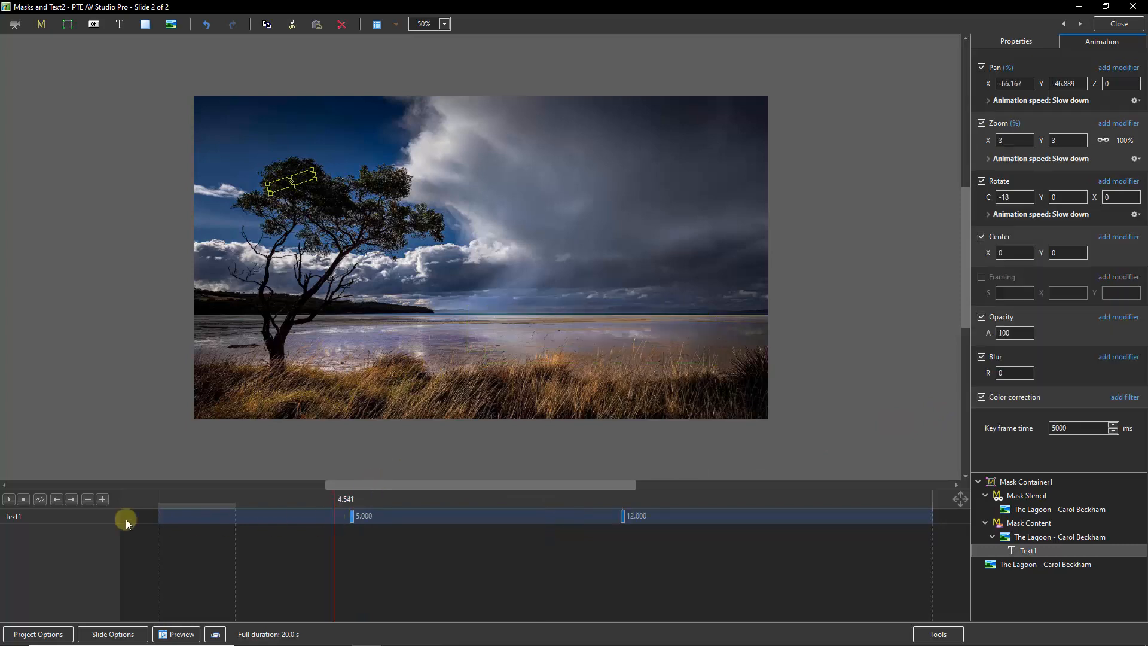
pyautogui.click(9, 500)
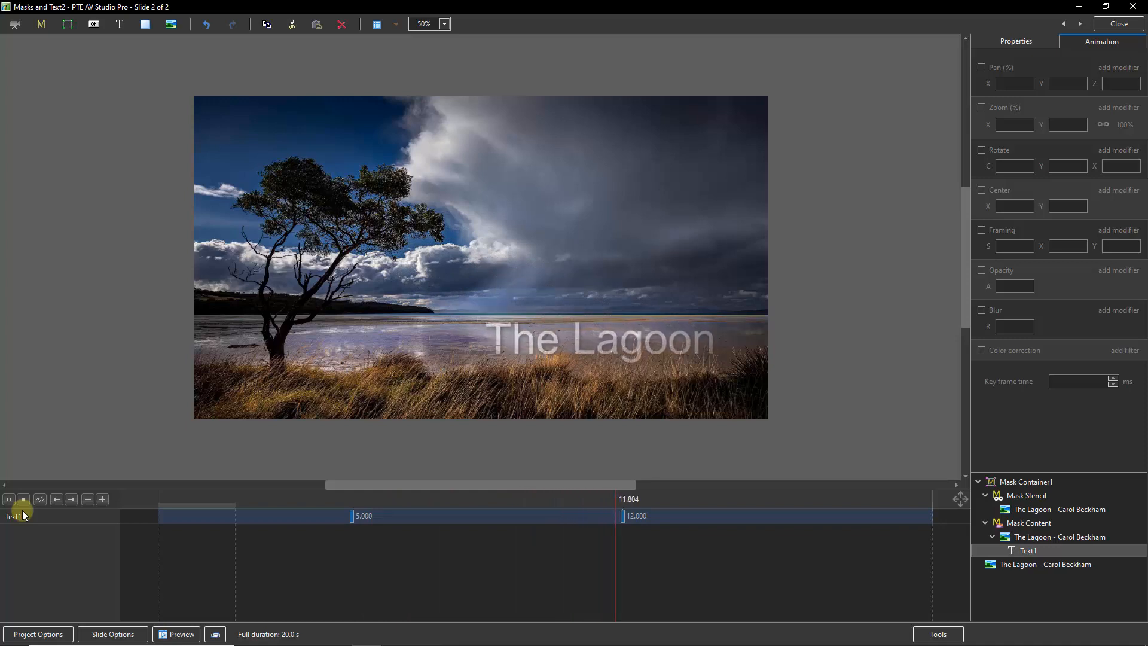
pyautogui.press('space')
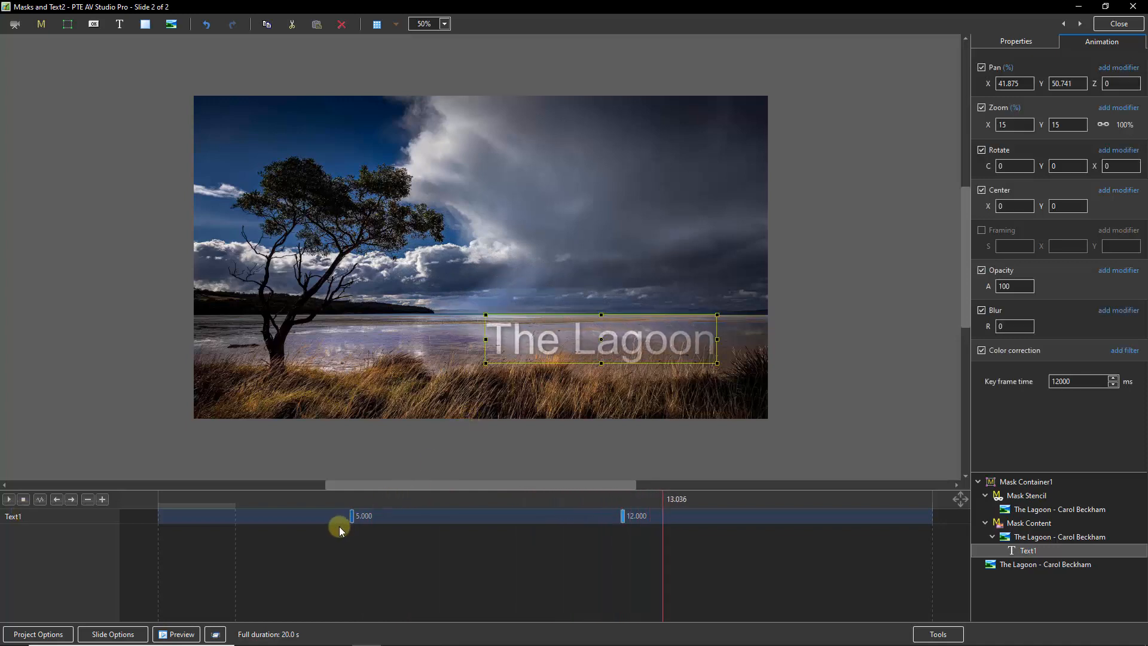
# Remove the Slow down modifiers from the pan, zoom and rotation of the text's 5000 ms key frame.
pyautogui.click(351, 514)
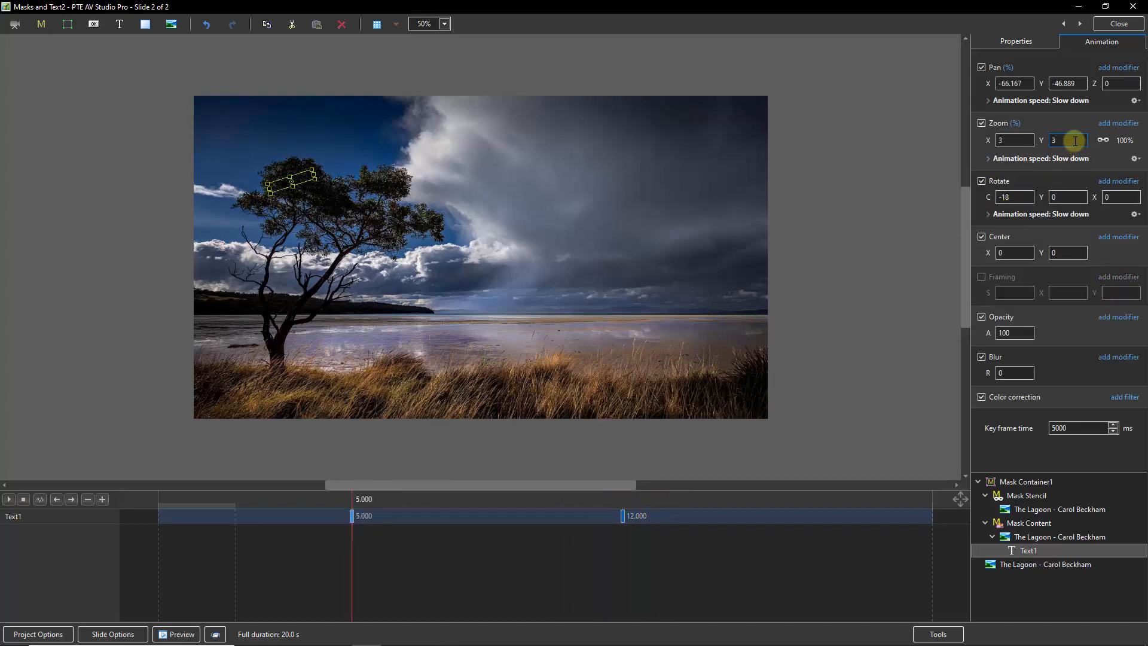
pyautogui.click(1134, 103)
pyautogui.click(1085, 125)
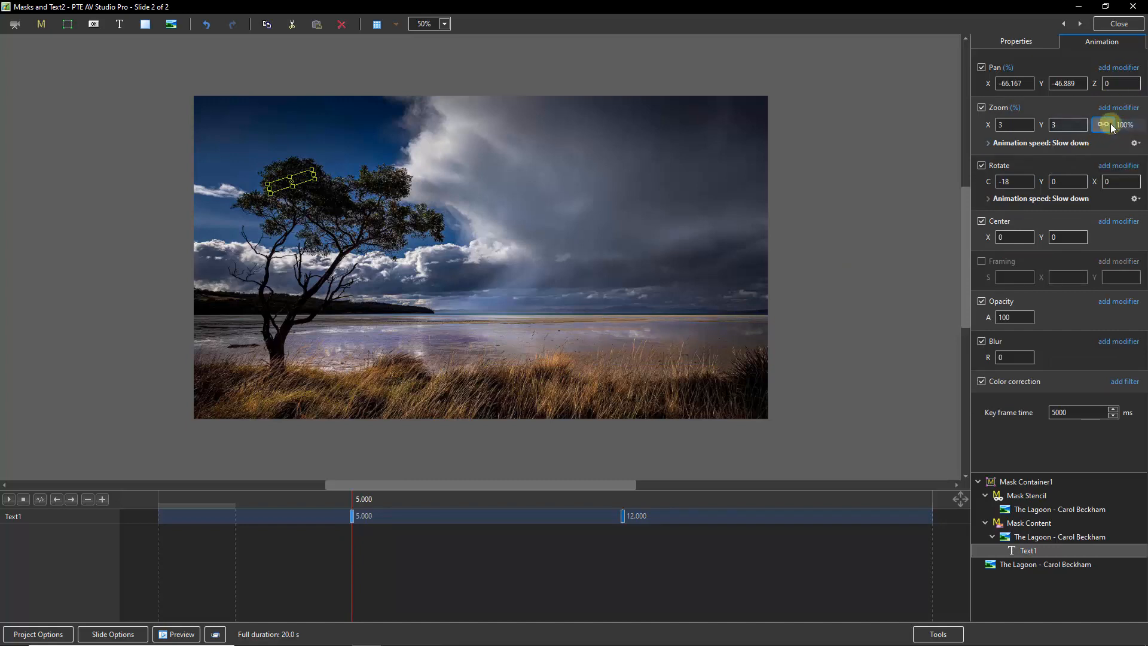
pyautogui.click(1136, 143)
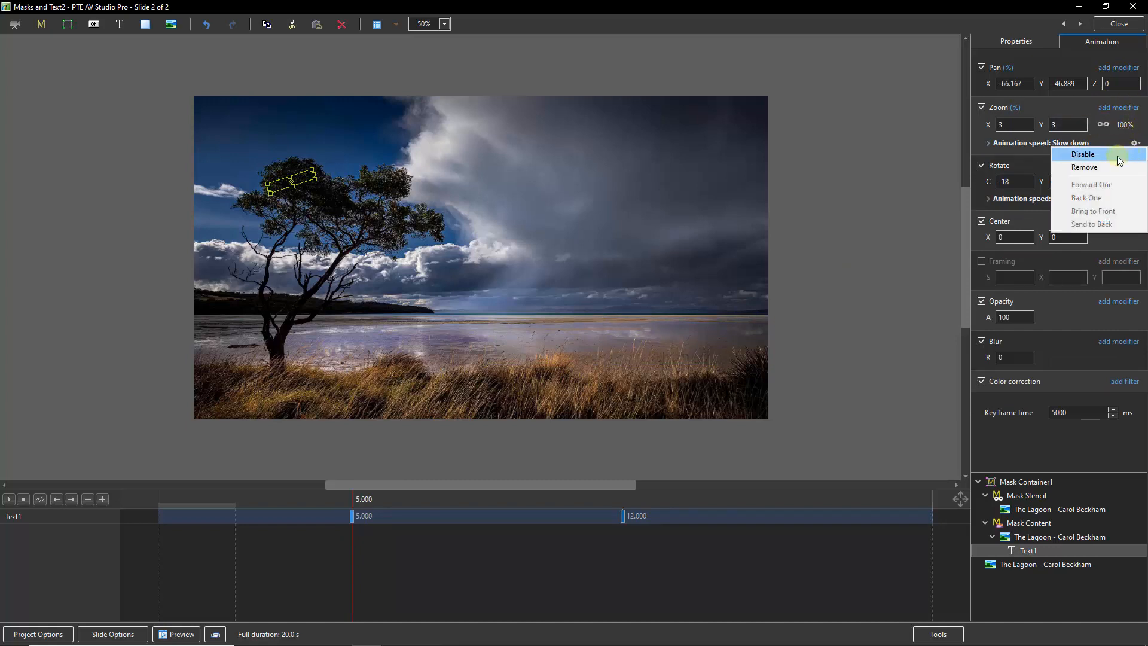
pyautogui.click(1090, 171)
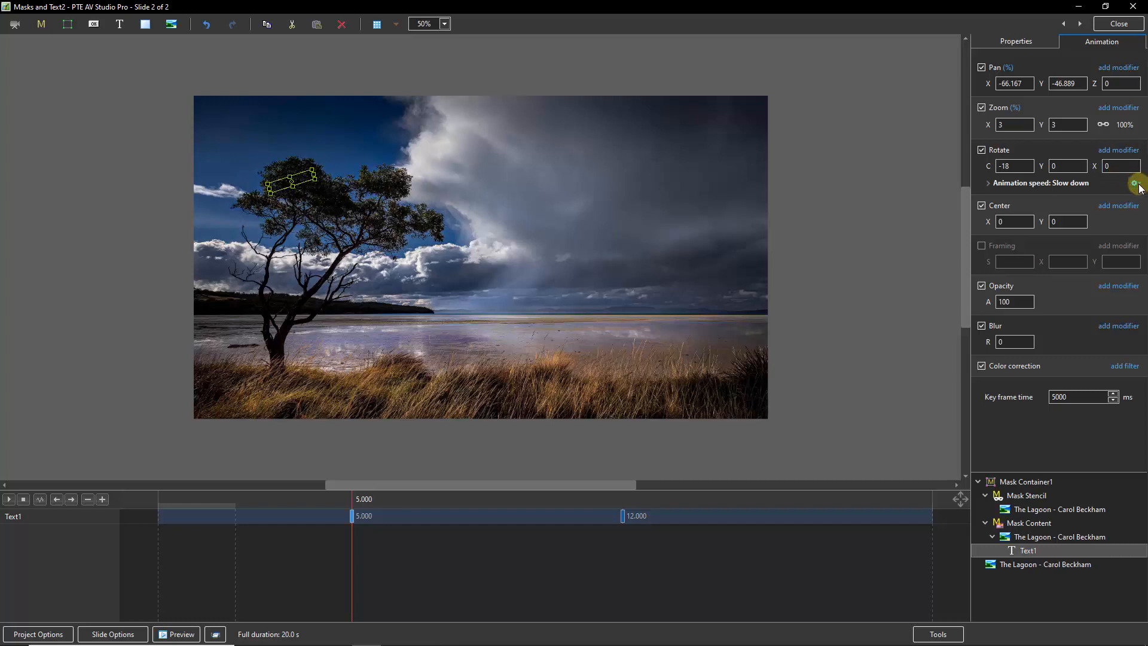
pyautogui.click(1135, 182)
pyautogui.click(1084, 208)
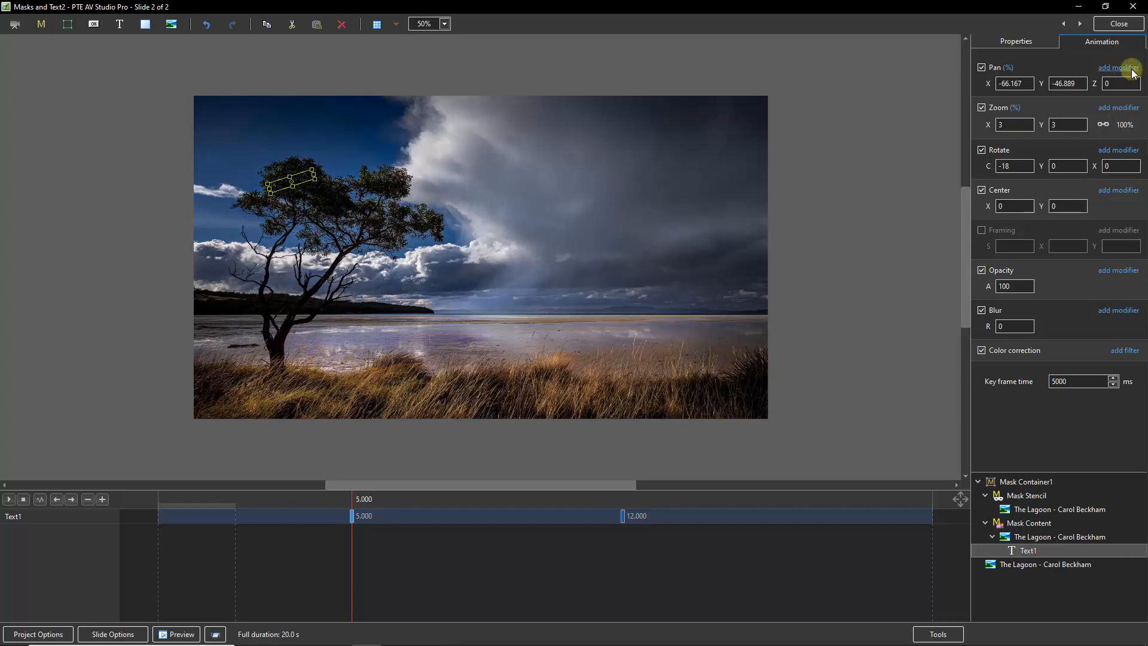
# Add the Smooth animation speed modifier to the pan, zoom and rotation of the text's 5000 ms key frame.
pyautogui.click(1118, 68)
pyautogui.moveTo(1114, 82)
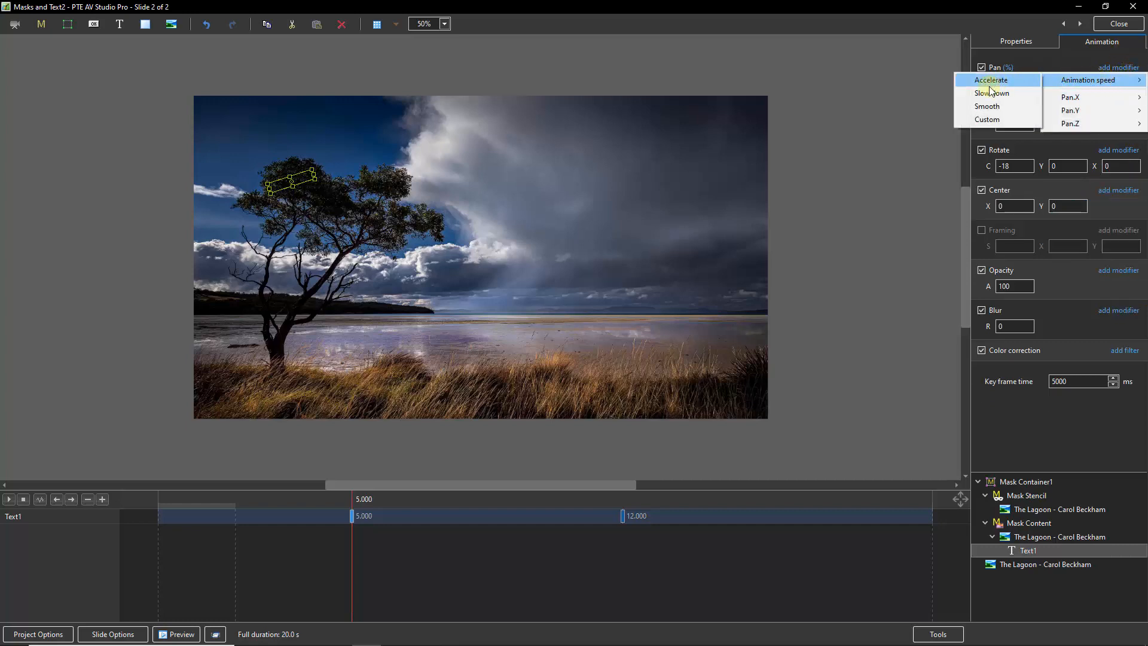
pyautogui.click(983, 106)
pyautogui.click(1118, 124)
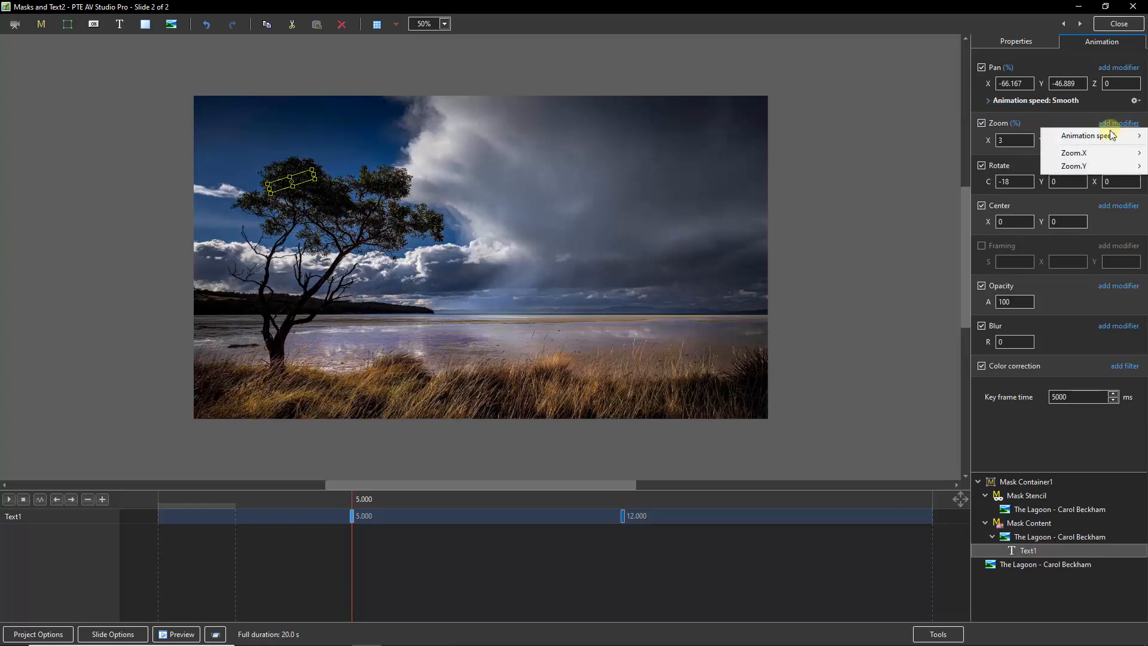
pyautogui.moveTo(1076, 135)
pyautogui.click(989, 162)
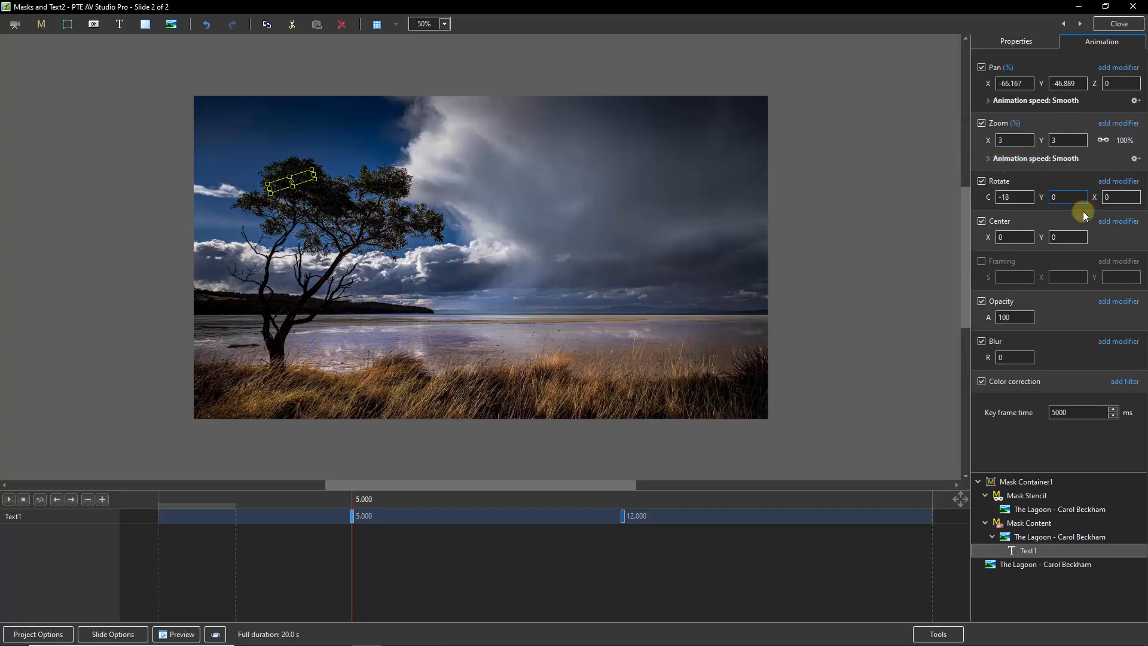
pyautogui.click(1119, 181)
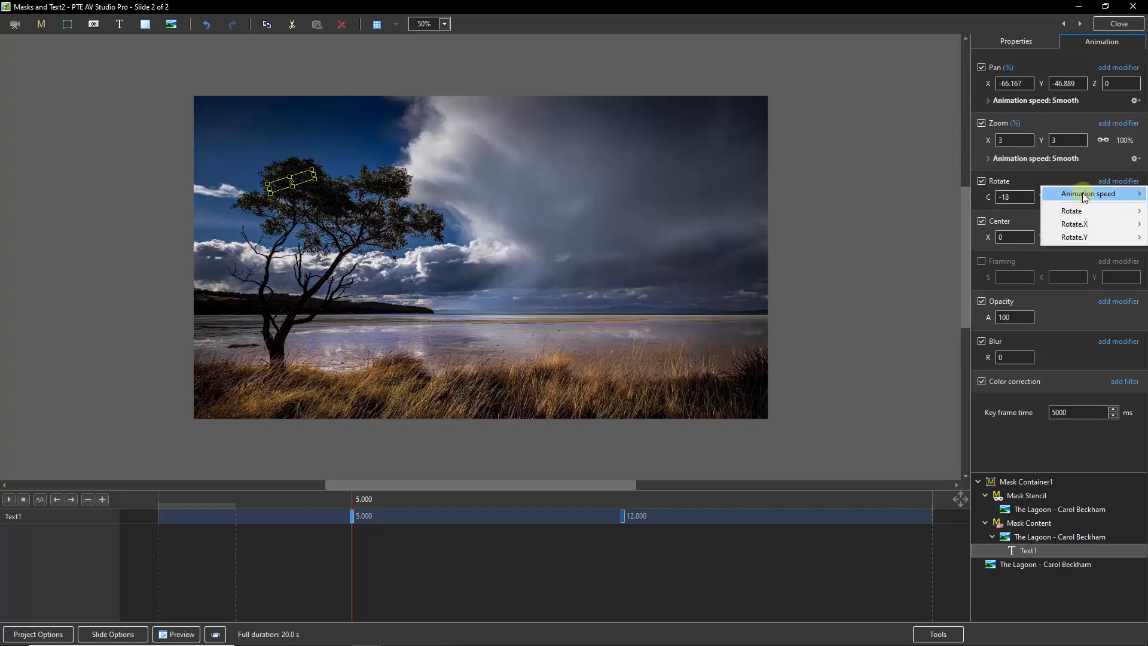
pyautogui.moveTo(1084, 195)
pyautogui.click(987, 220)
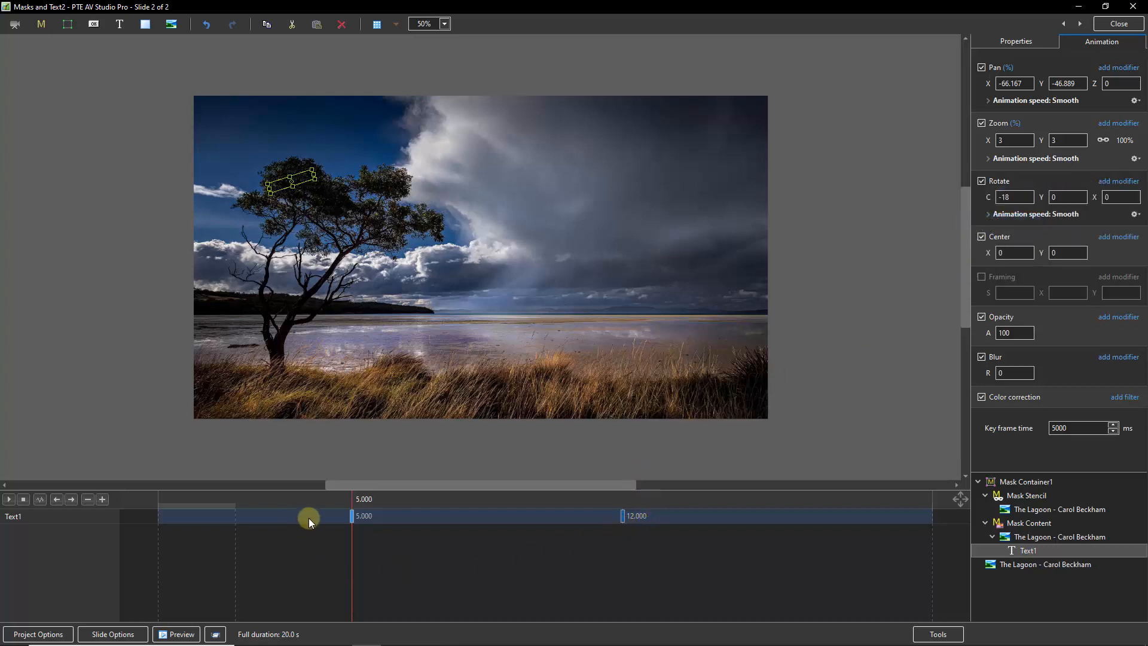
# Play the smoothed text animation from just before the 5000 ms key frame until past the 12000 ms key frame, and stop it.
pyautogui.click(335, 516)
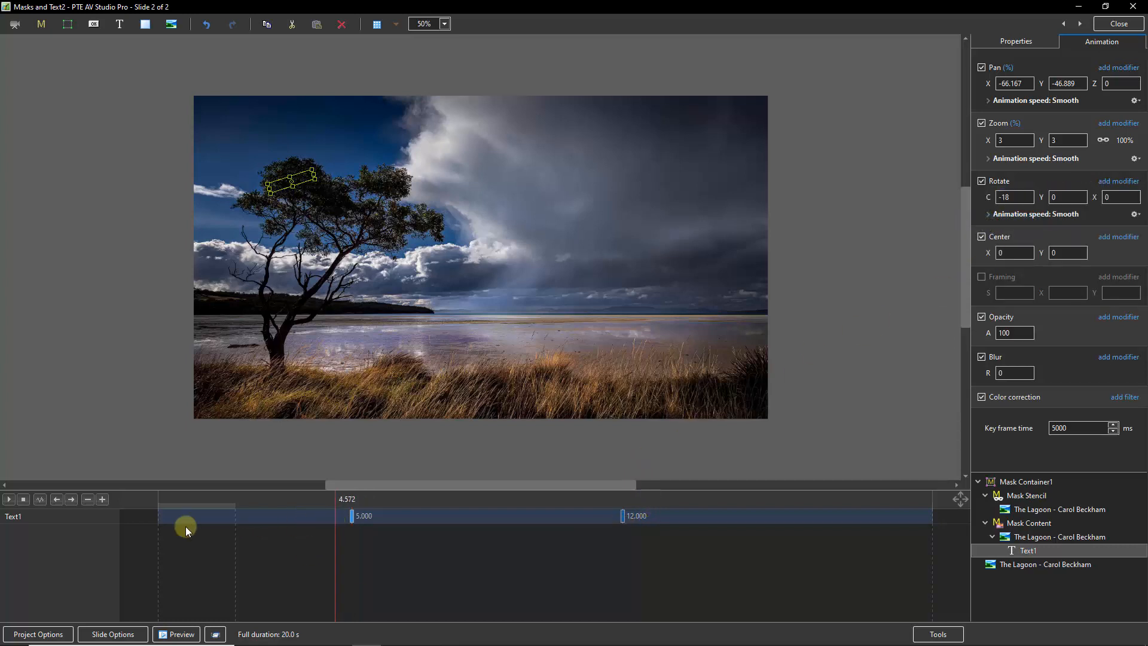
pyautogui.click(9, 500)
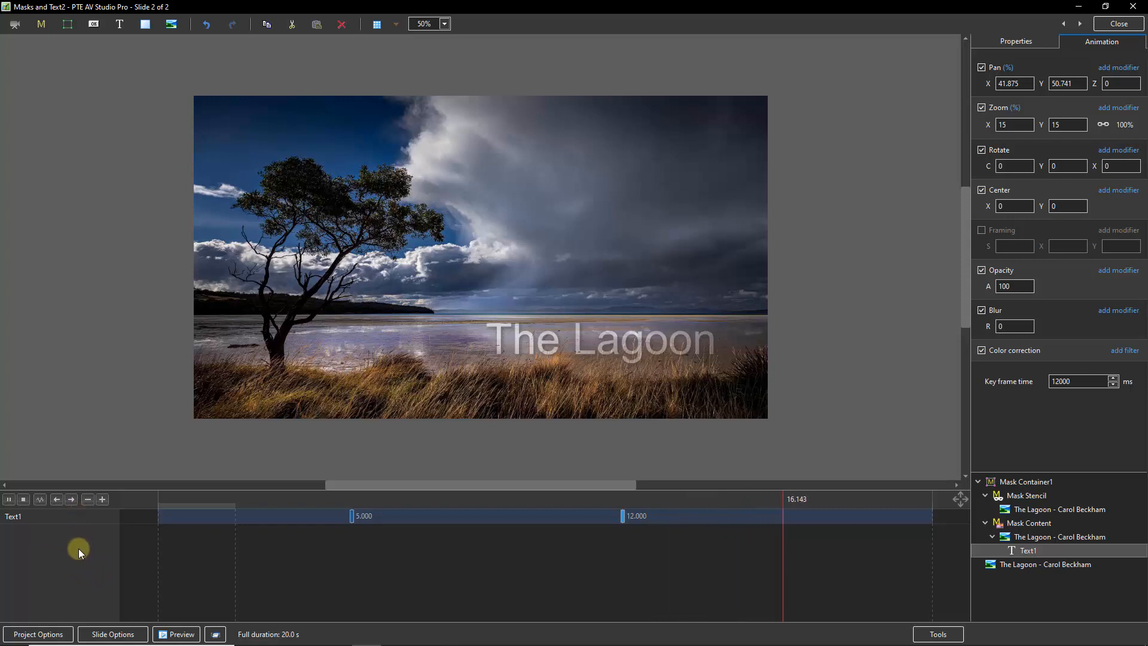
pyautogui.click(23, 499)
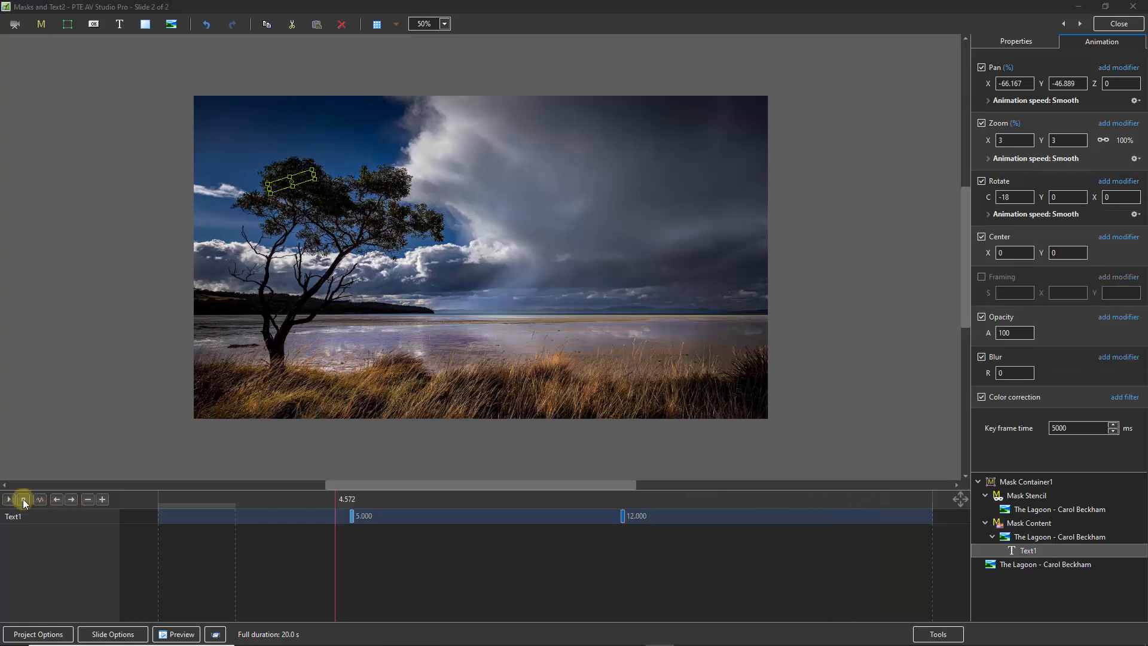